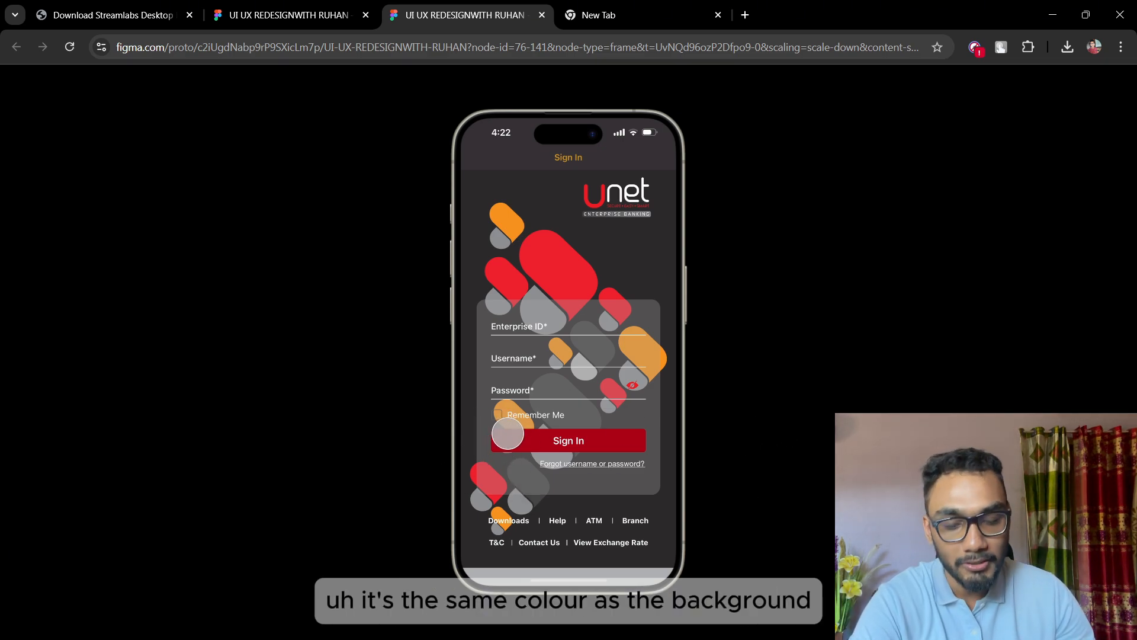
Step: Inspect the original UNet login screen's Remember Me checkbox, sign-in form and footer links in the design file
click(347, 20)
scroll(504, 379, up, 10)
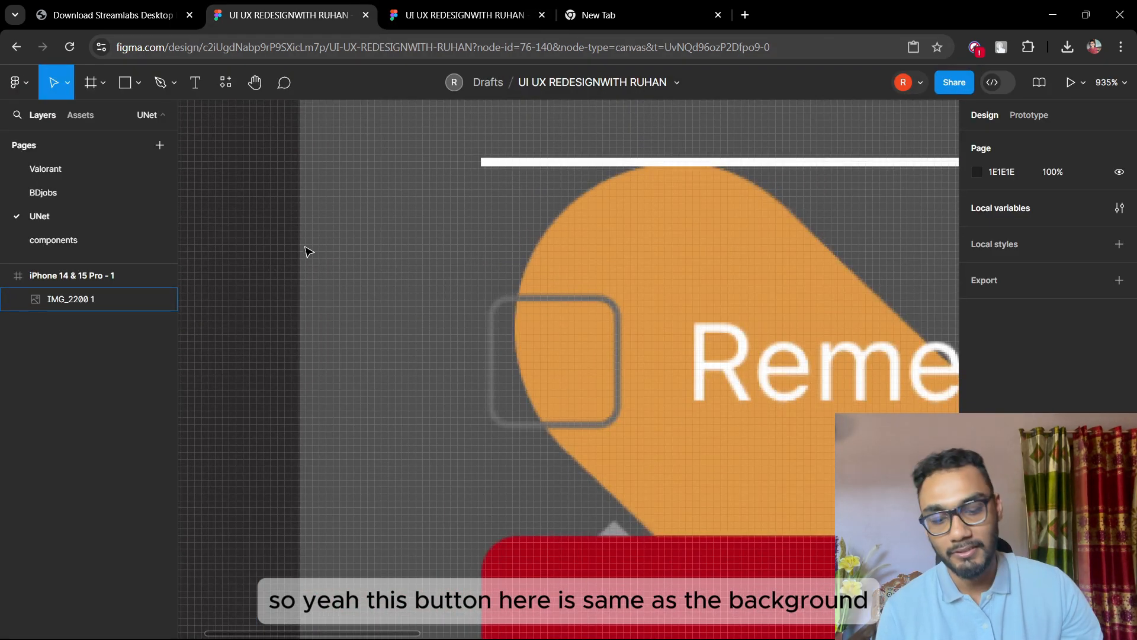
scroll(390, 332, down, 15)
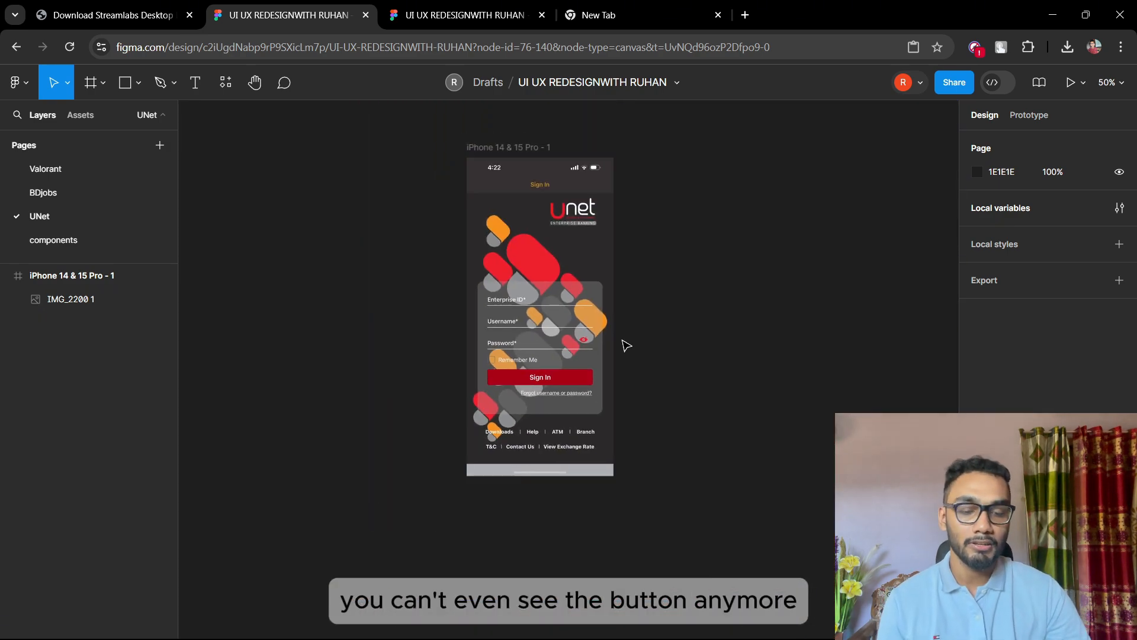
scroll(490, 460, up, 4)
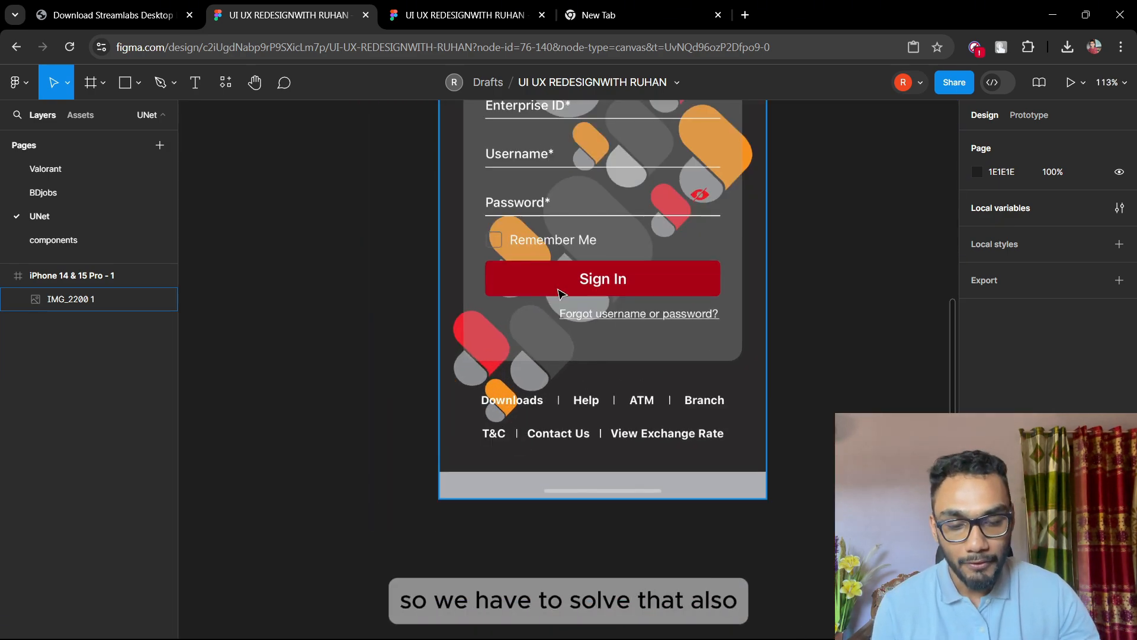
scroll(559, 386, up, 4)
scroll(561, 386, down, 5)
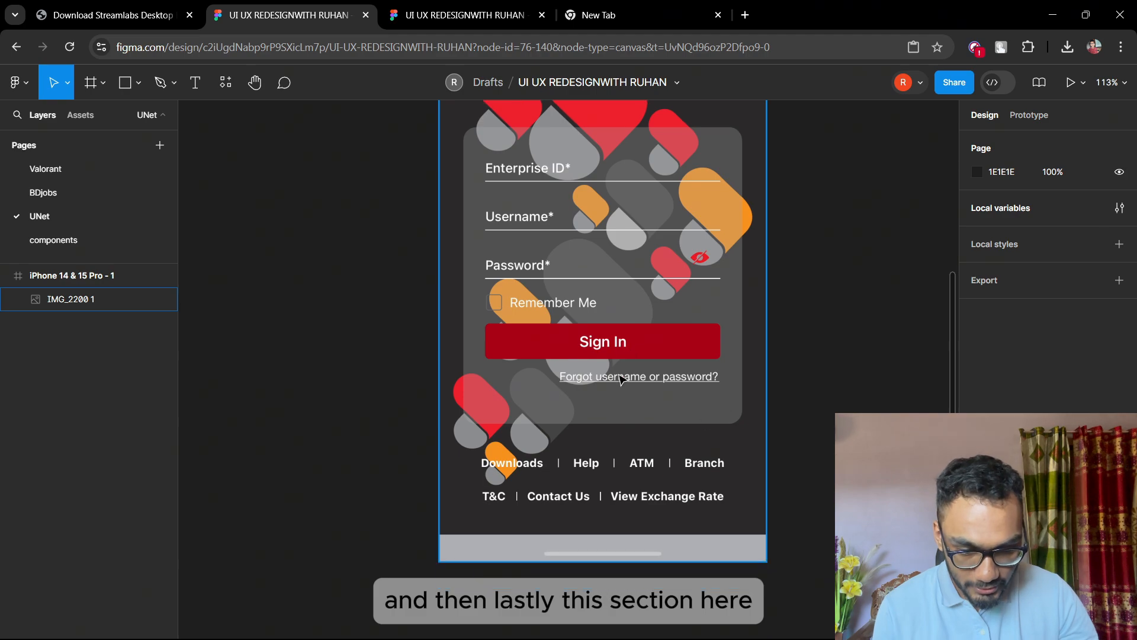
scroll(672, 259, up, 4)
scroll(672, 259, up, 1)
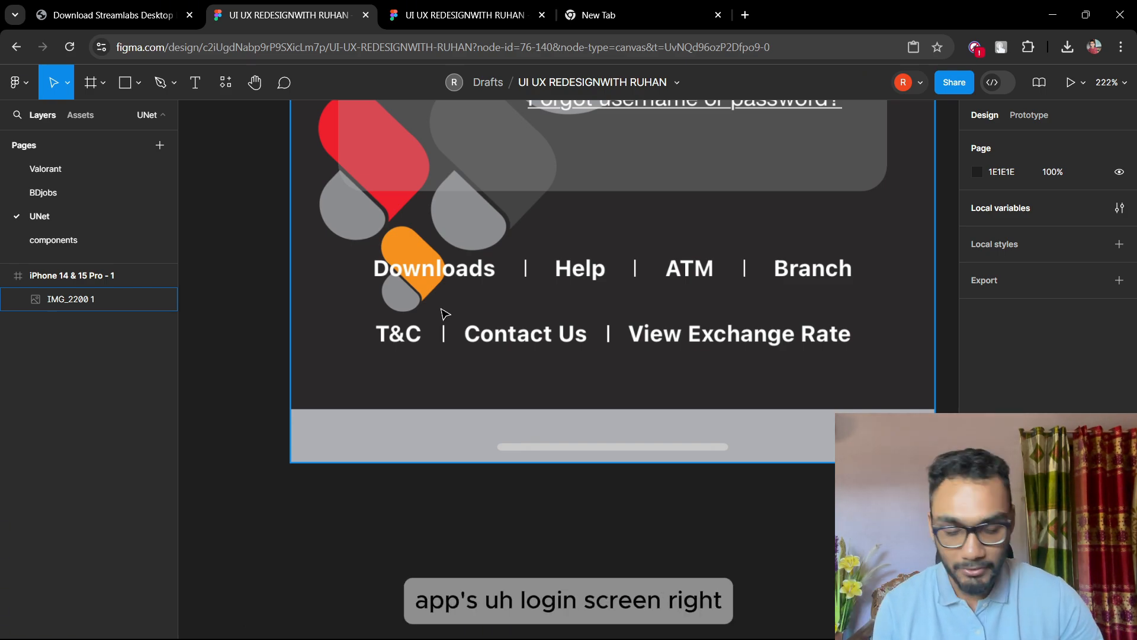
scroll(444, 315, down, 10)
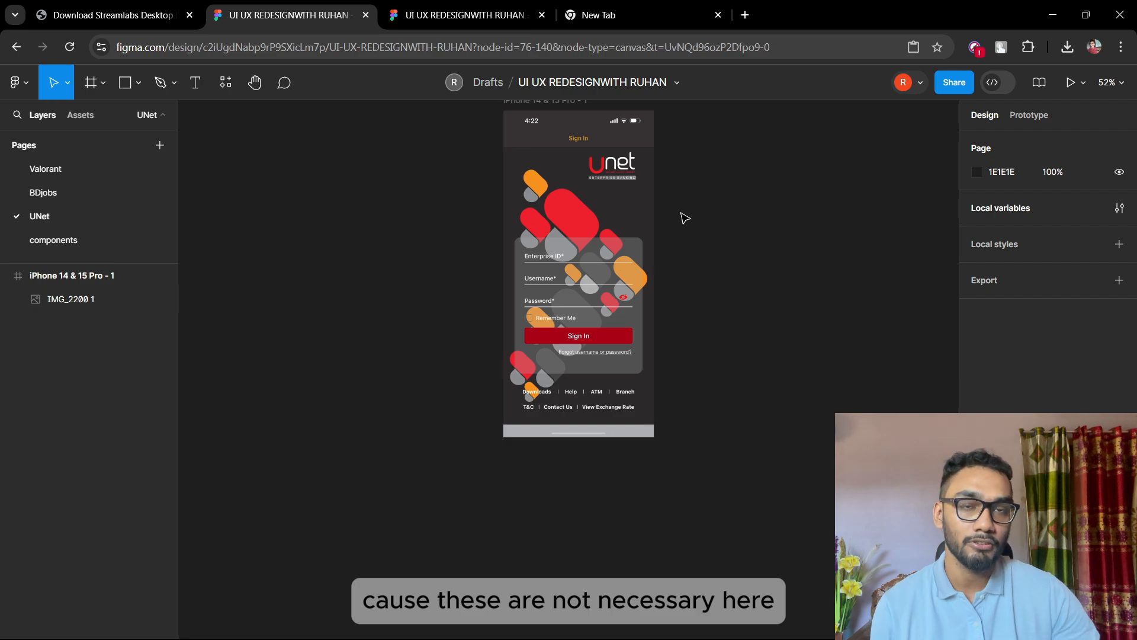
scroll(631, 263, up, 1)
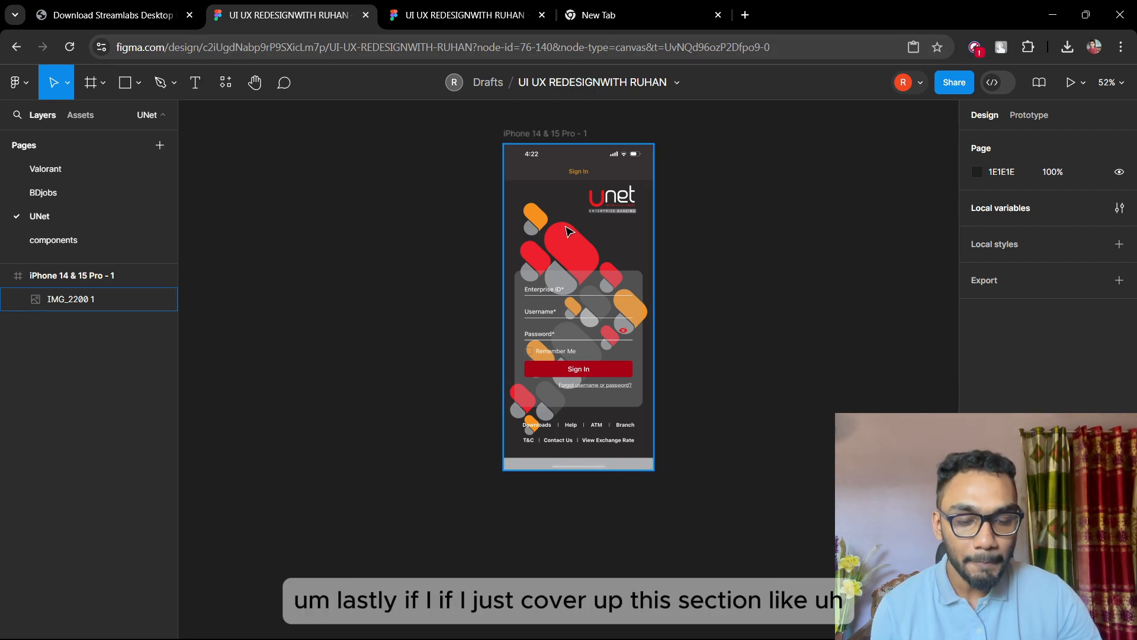
scroll(592, 368, up, 4)
scroll(592, 367, down, 1)
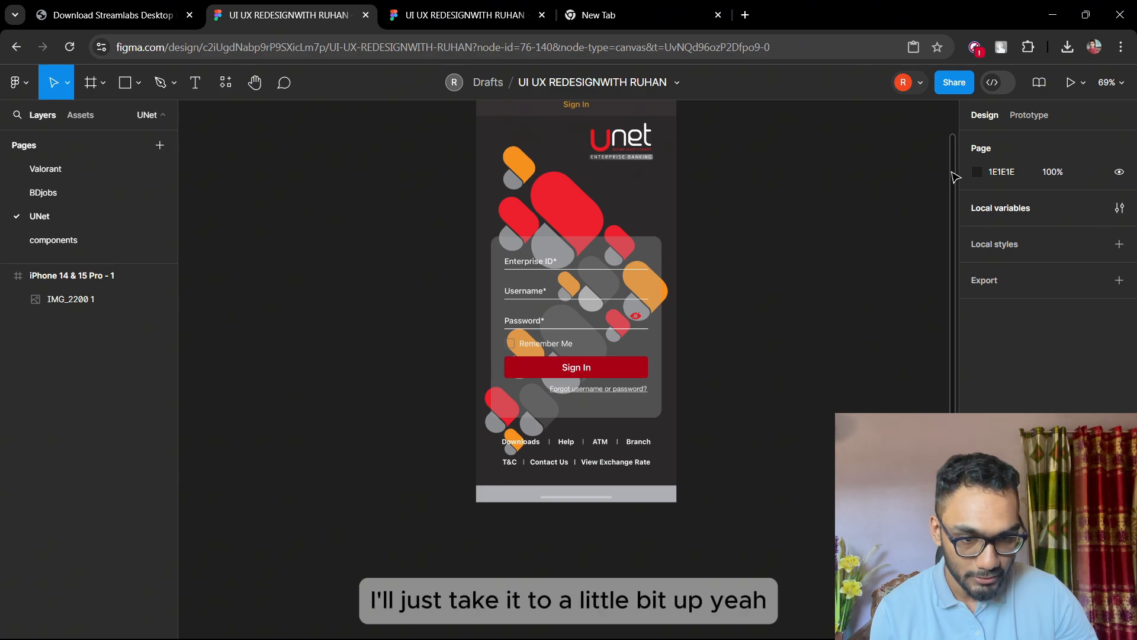
scroll(947, 177, down, 1)
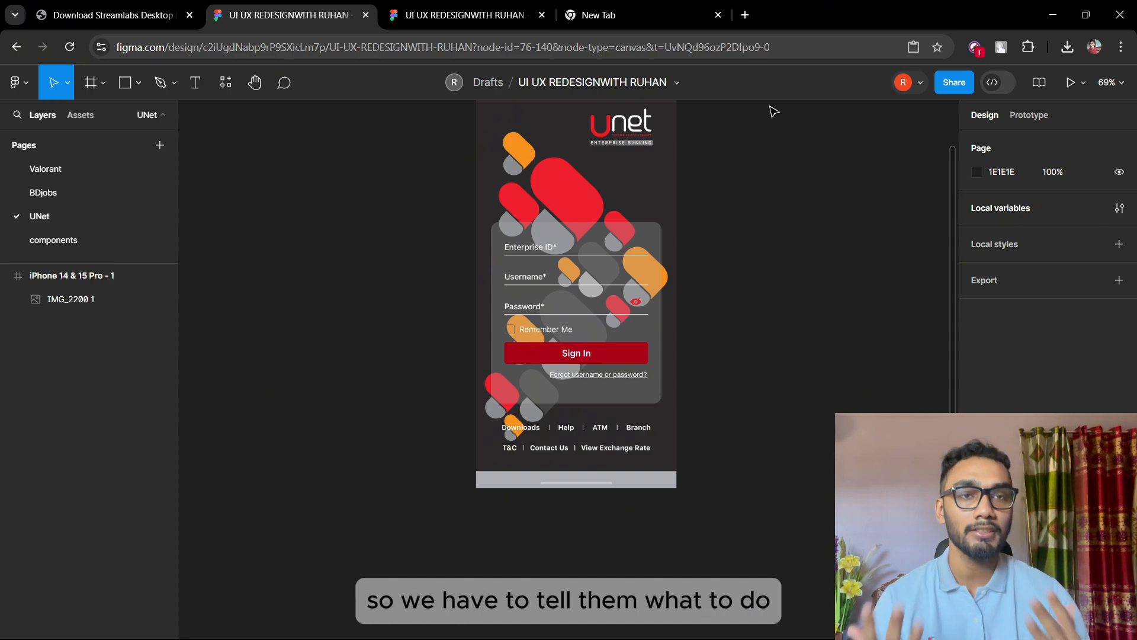
Step: Examine the Sign In title in the original screen's header, including how it appears in the prototype preview
scroll(693, 218, up, 3)
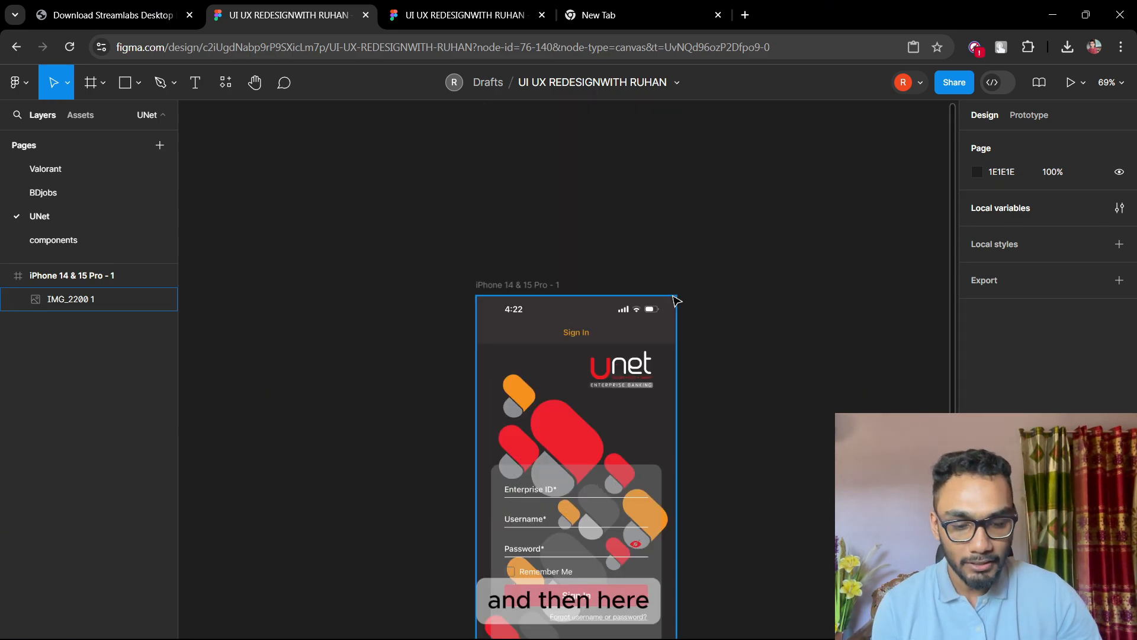
scroll(631, 291, up, 5)
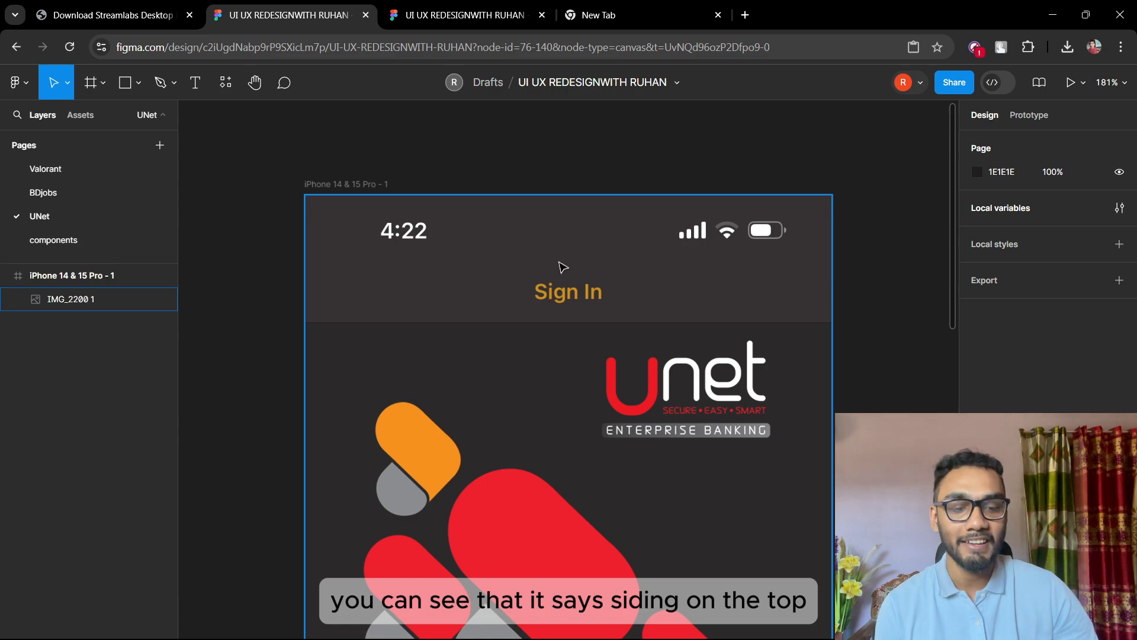
scroll(568, 272, down, 4)
scroll(562, 305, down, 3)
scroll(622, 195, up, 6)
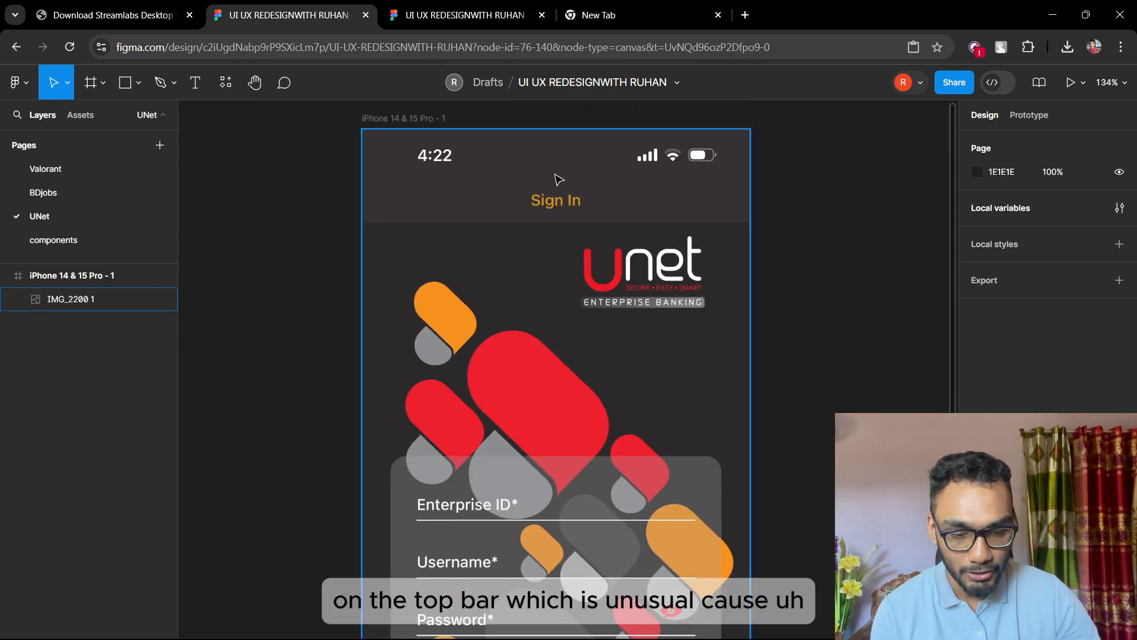
scroll(583, 201, down, 3)
scroll(586, 202, down, 1)
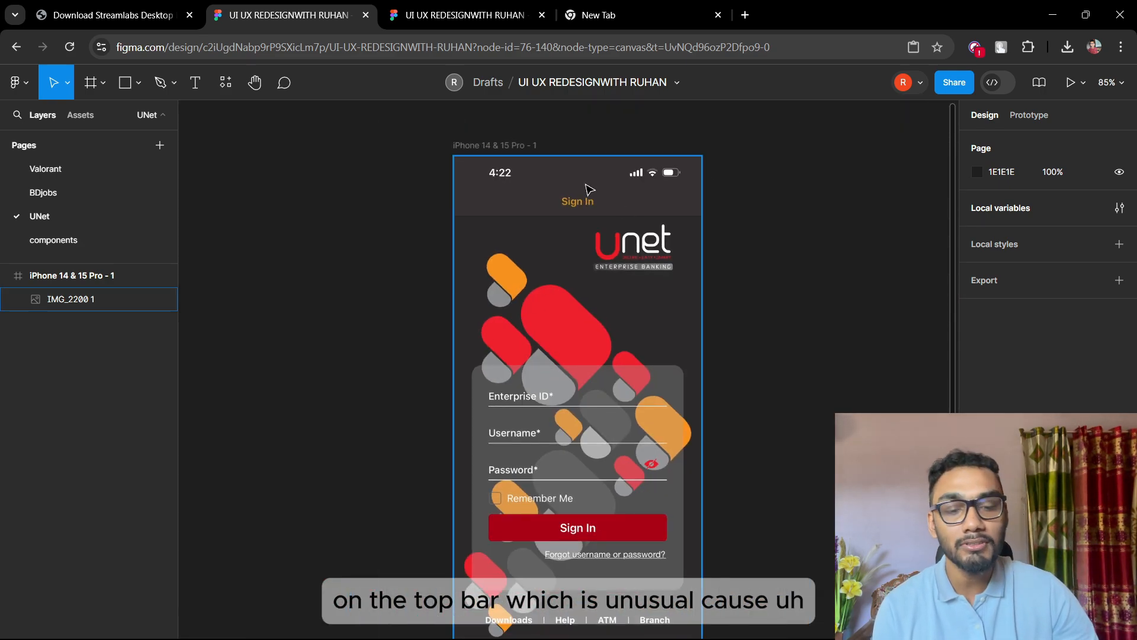
click(432, 8)
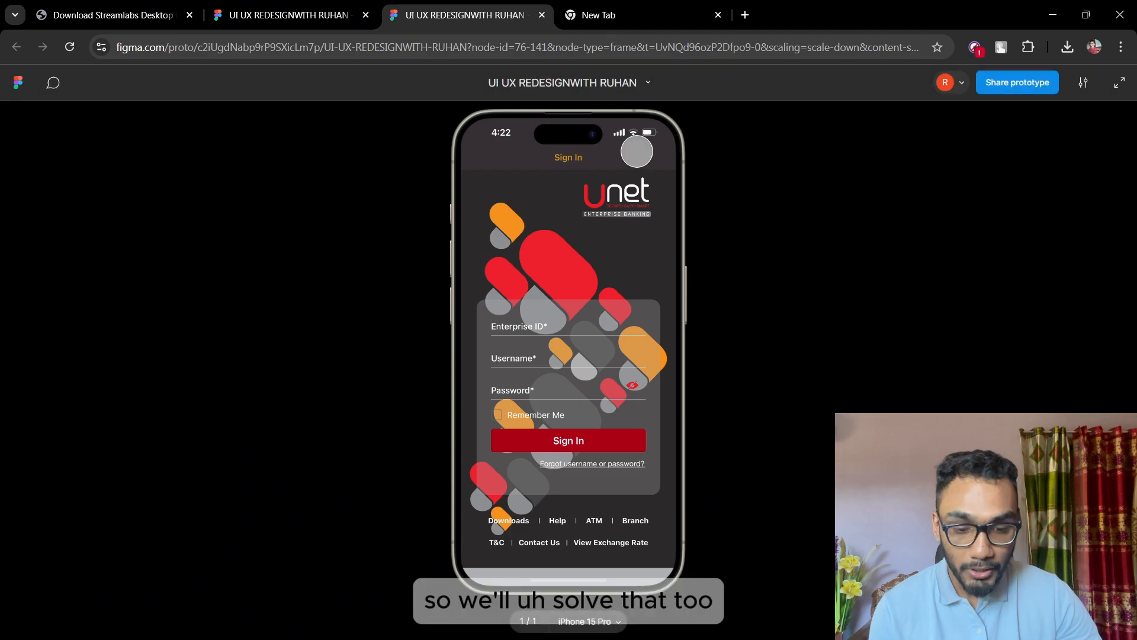
click(304, 14)
Step: Add an iPhone 14 & 15 Pro frame and place it beside the original login screen, aligned with its upper edge
scroll(415, 255, down, 3)
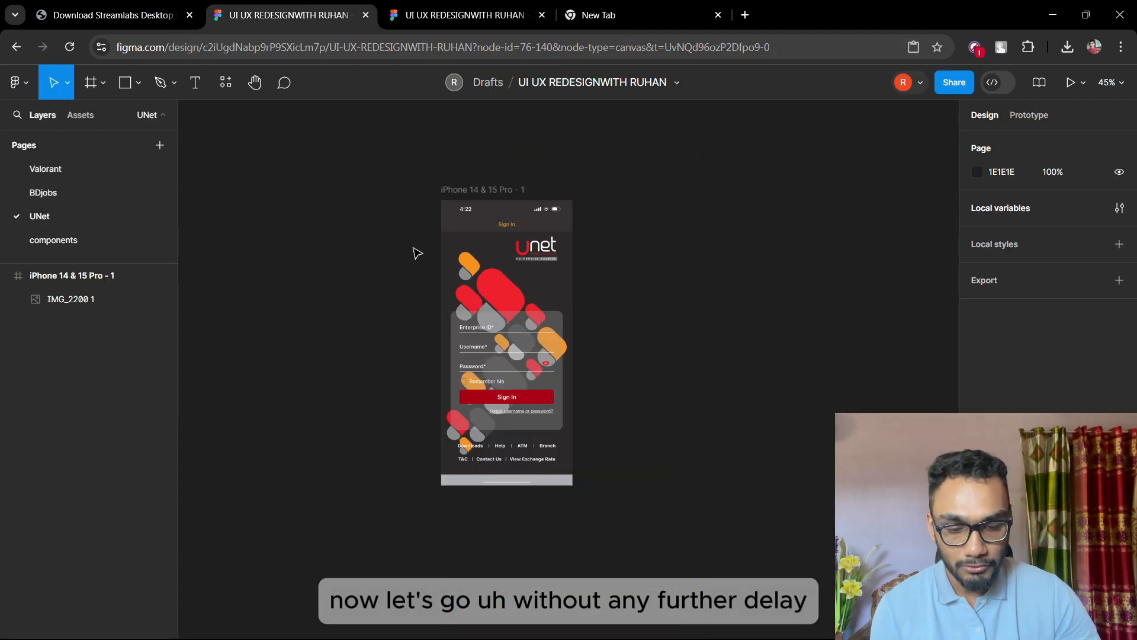
click(90, 83)
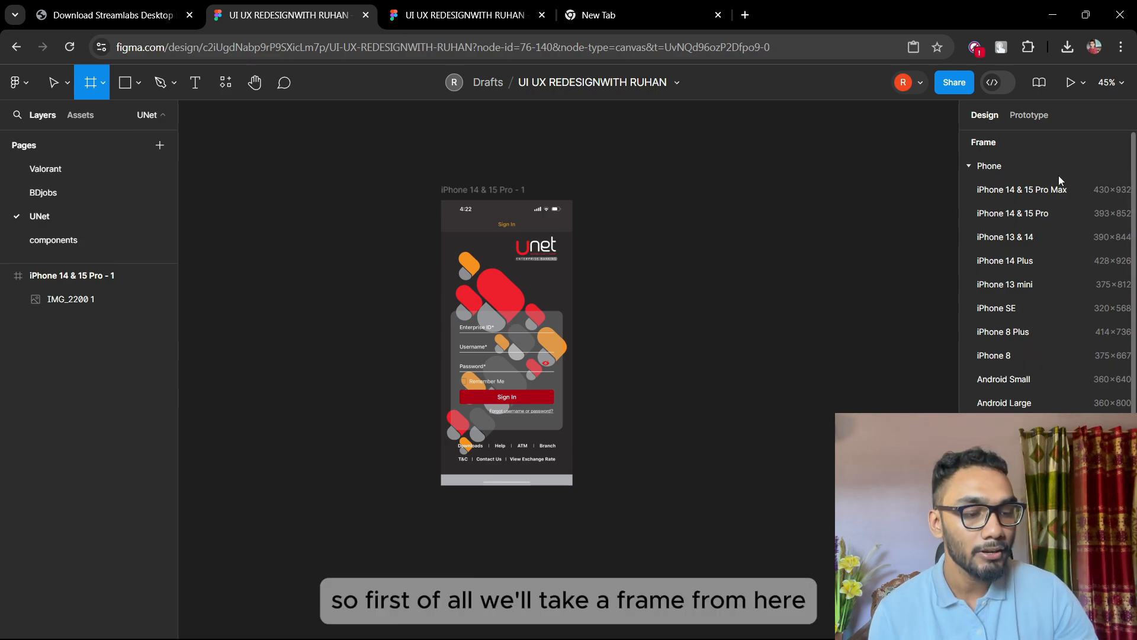
click(1047, 213)
drag(564, 332, 439, 343)
scroll(439, 343, down, 1)
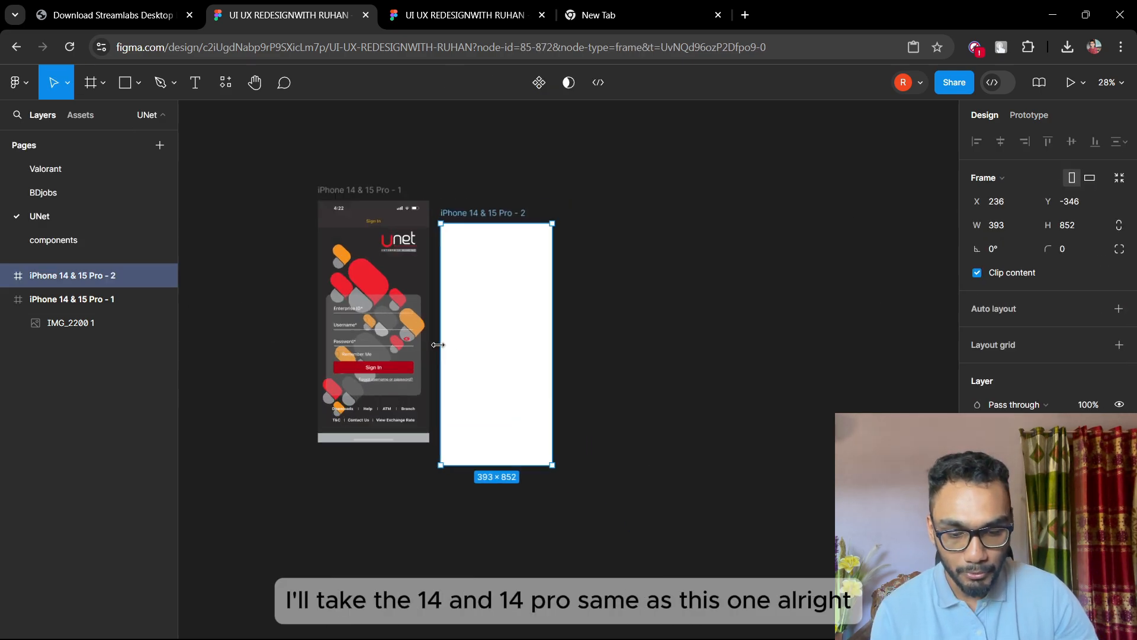
scroll(439, 344, up, 3)
drag(525, 334, 578, 297)
scroll(592, 339, down, 4)
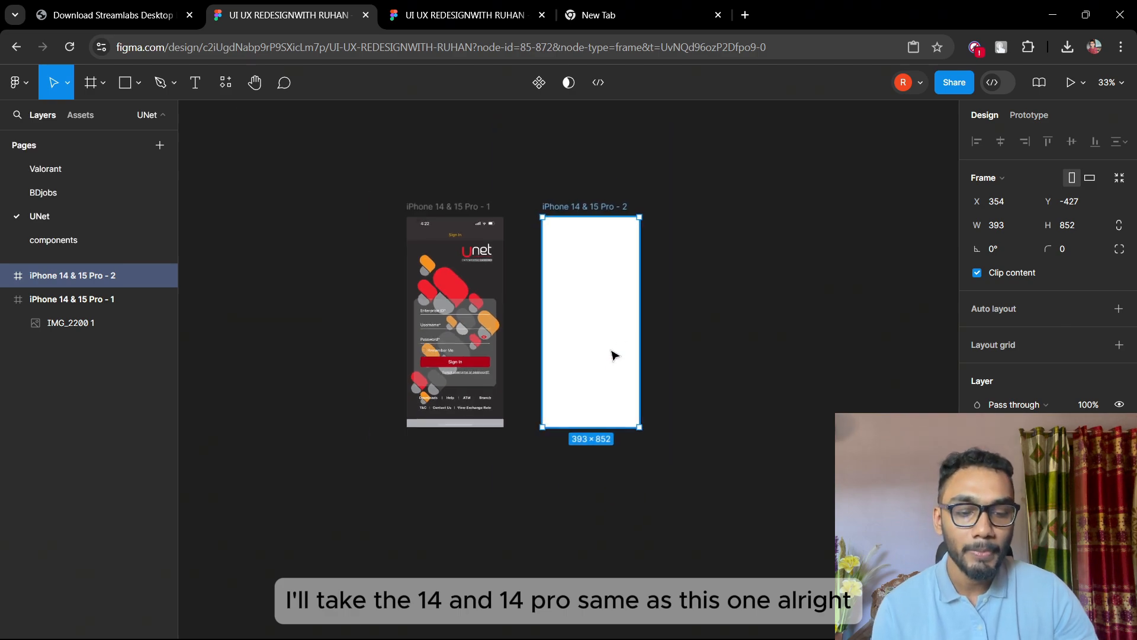
click(529, 409)
scroll(543, 403, up, 2)
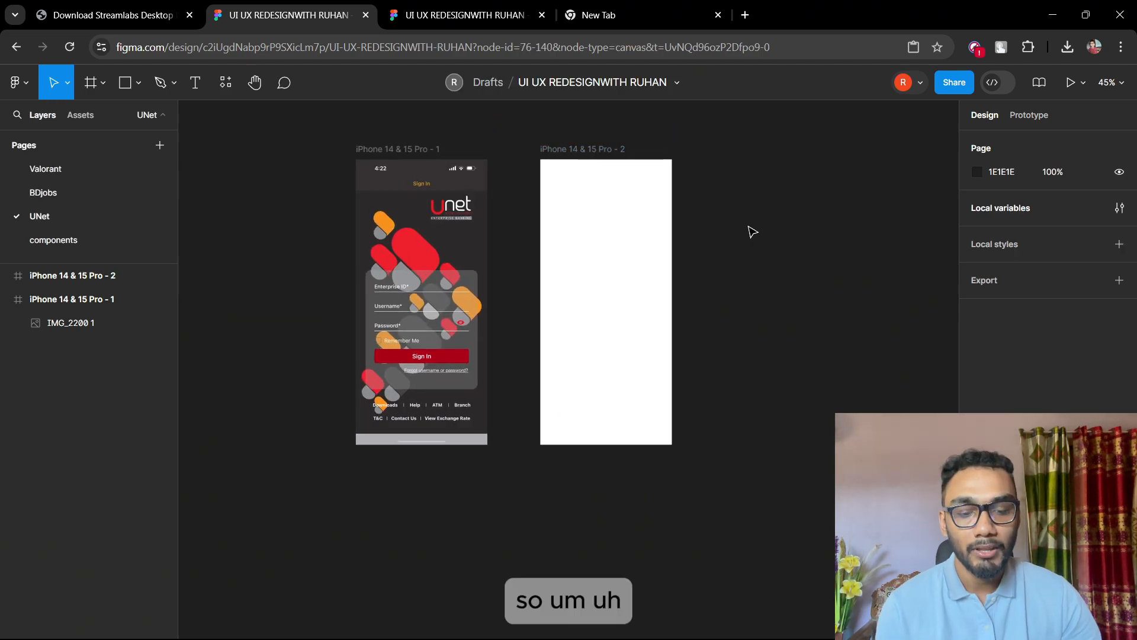
Step: Fill the new blank frame with the dark background colour sampled from the original login screen using the eyedropper
click(593, 151)
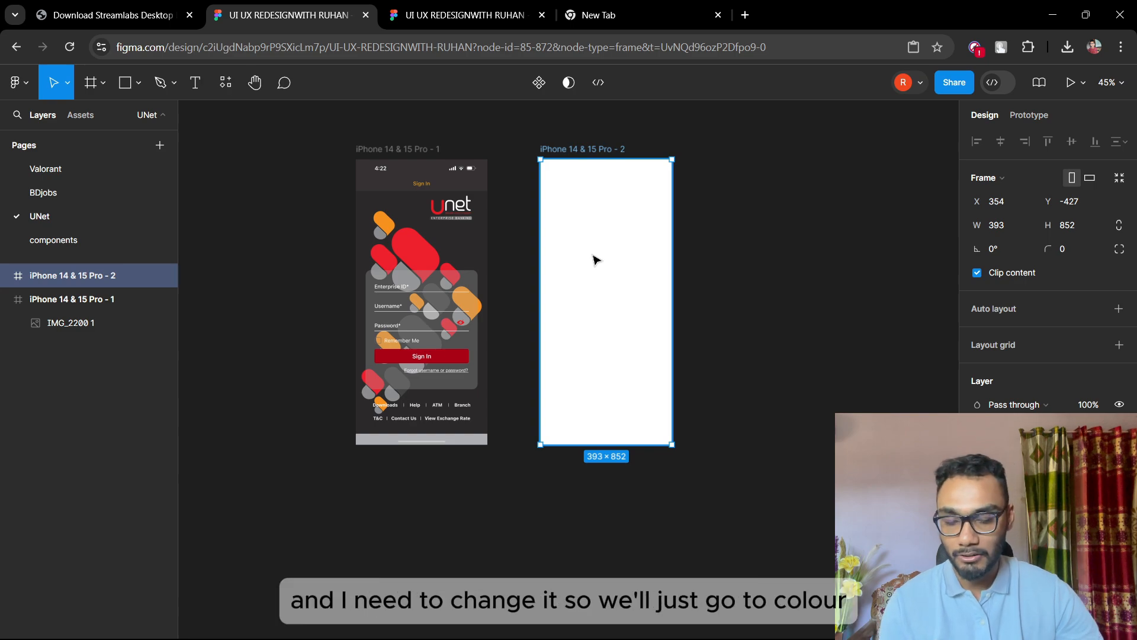
scroll(593, 291, up, 4)
click(978, 465)
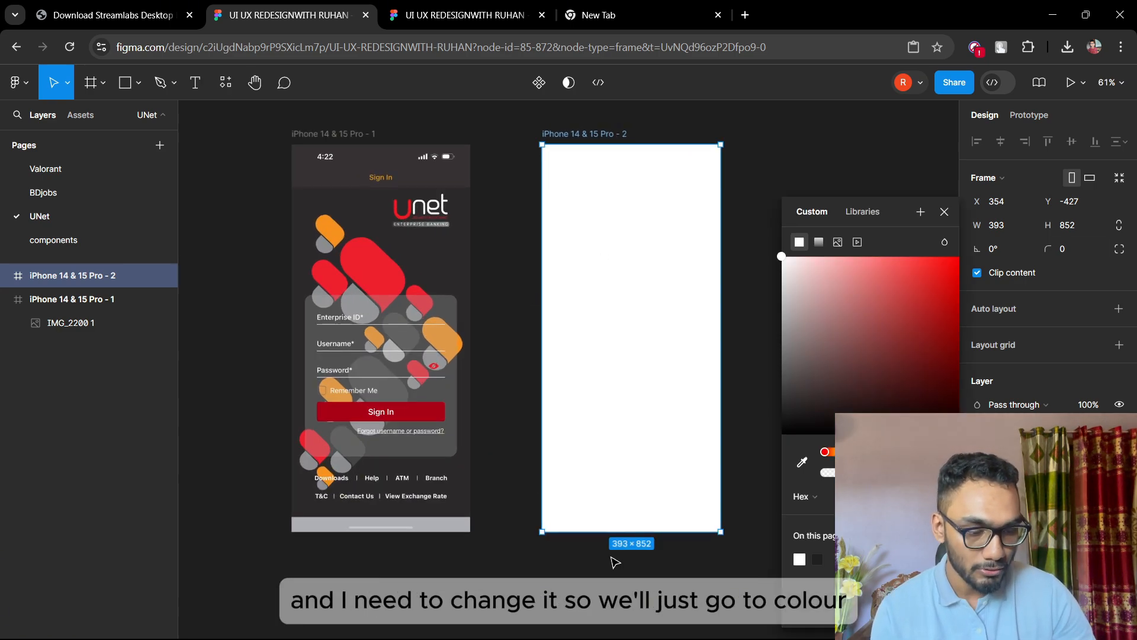
click(802, 462)
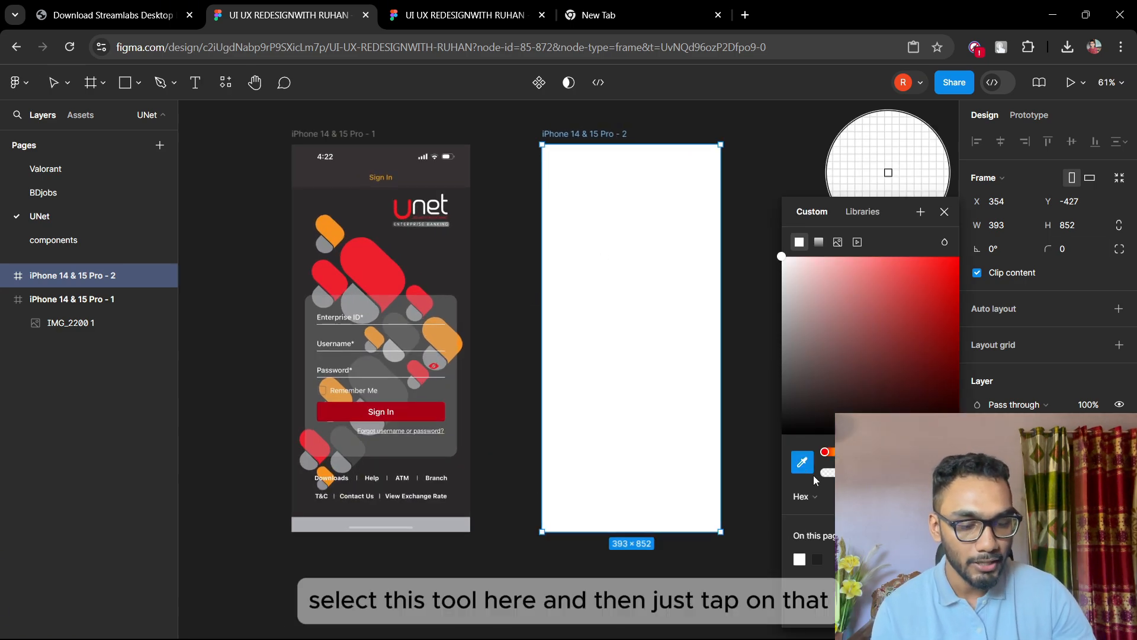
click(380, 211)
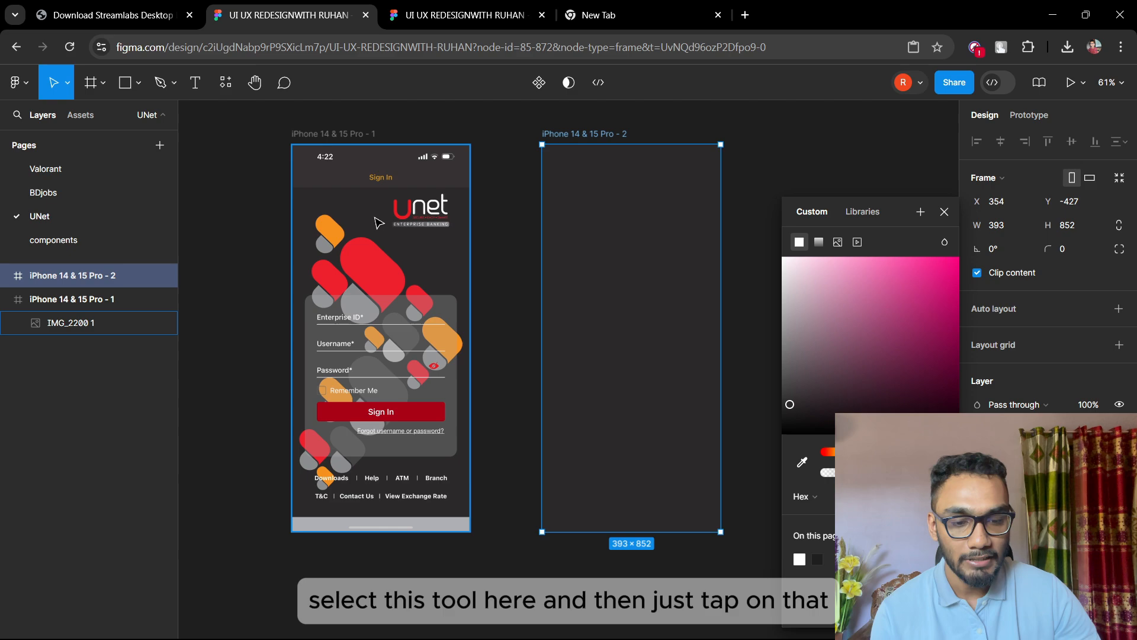
click(760, 147)
scroll(706, 256, down, 1)
scroll(642, 210, up, 5)
scroll(559, 302, down, 4)
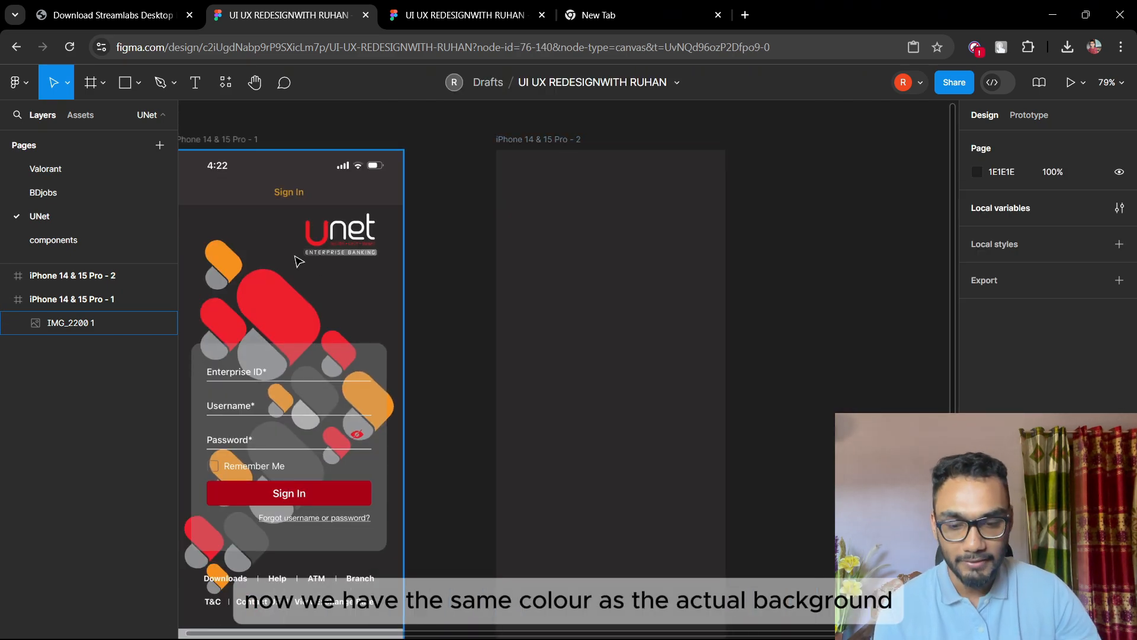
scroll(506, 292, down, 1)
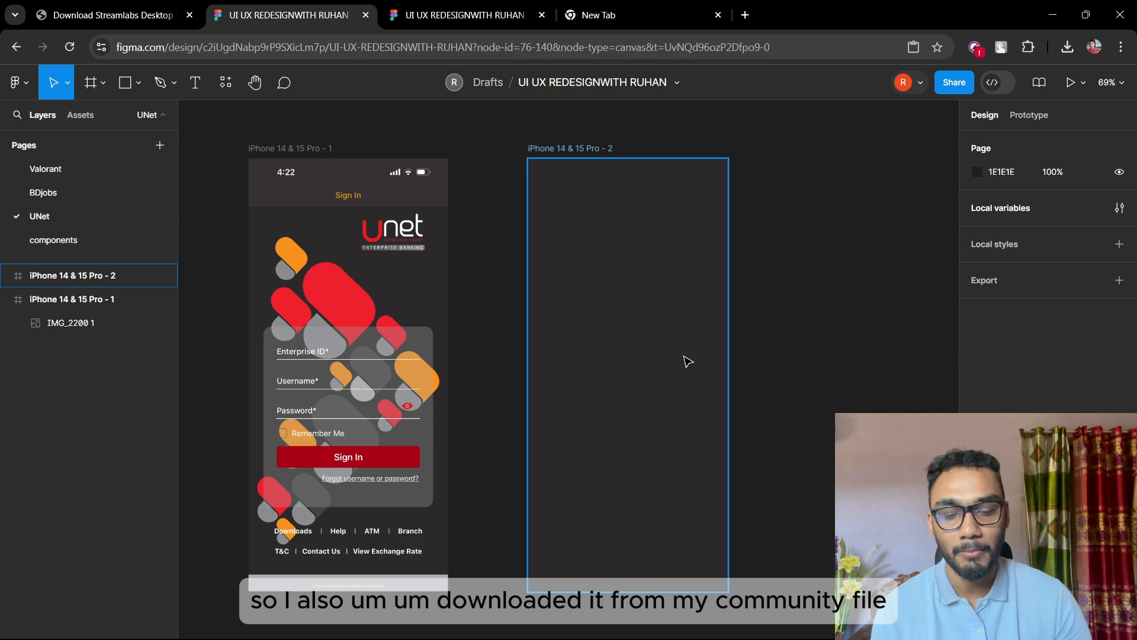
Step: Copy the iPhone-status-bar(upper) component from the components page
click(52, 240)
scroll(372, 291, up, 5)
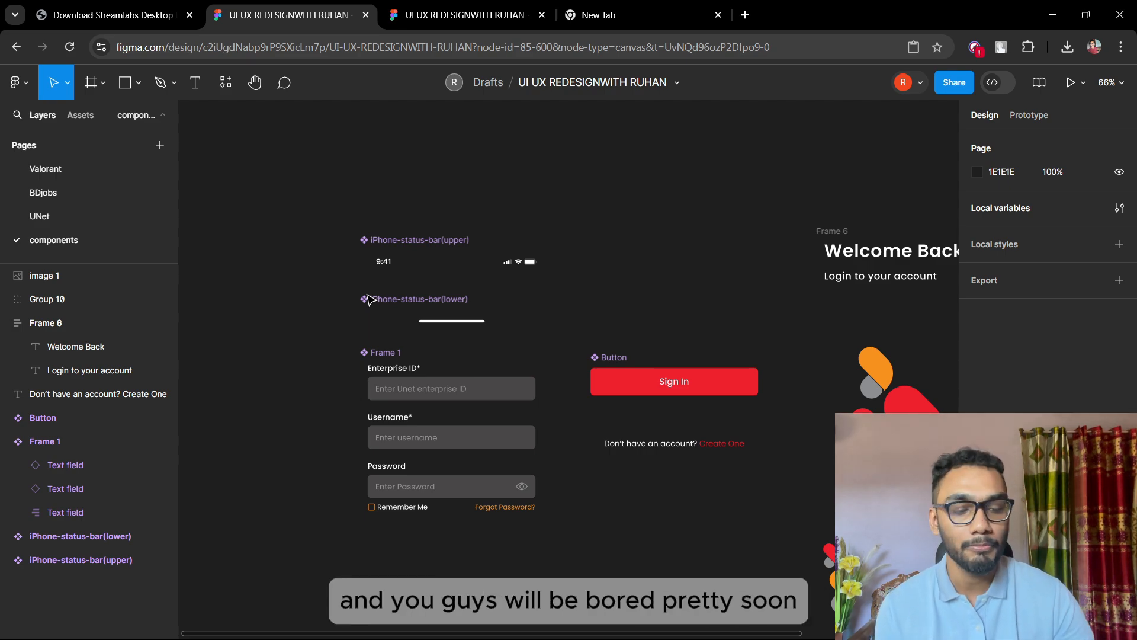
scroll(341, 269, up, 1)
click(430, 267)
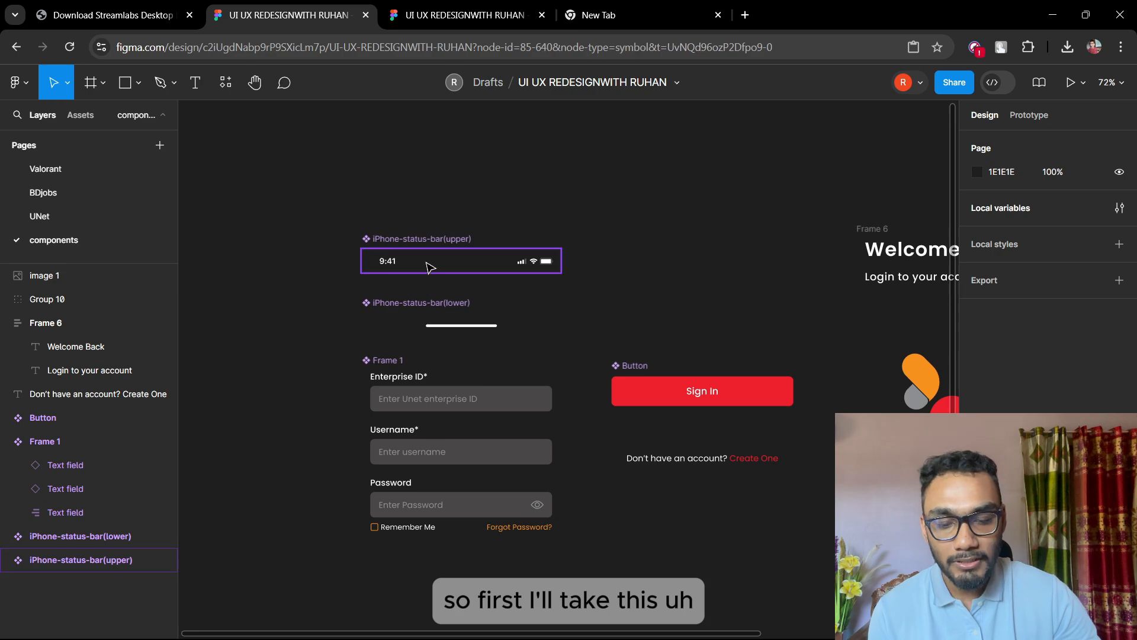
right_click(427, 262)
click(465, 121)
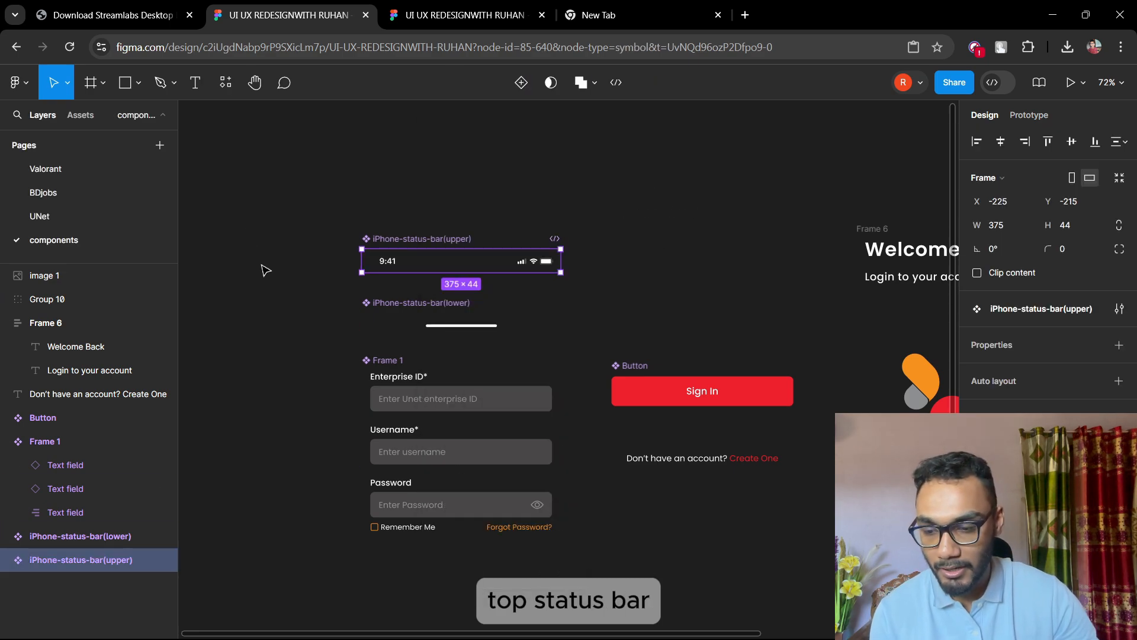
Step: Paste the status bar on the UNet page, place it at the upper edge of the new frame and centre it horizontally
click(67, 213)
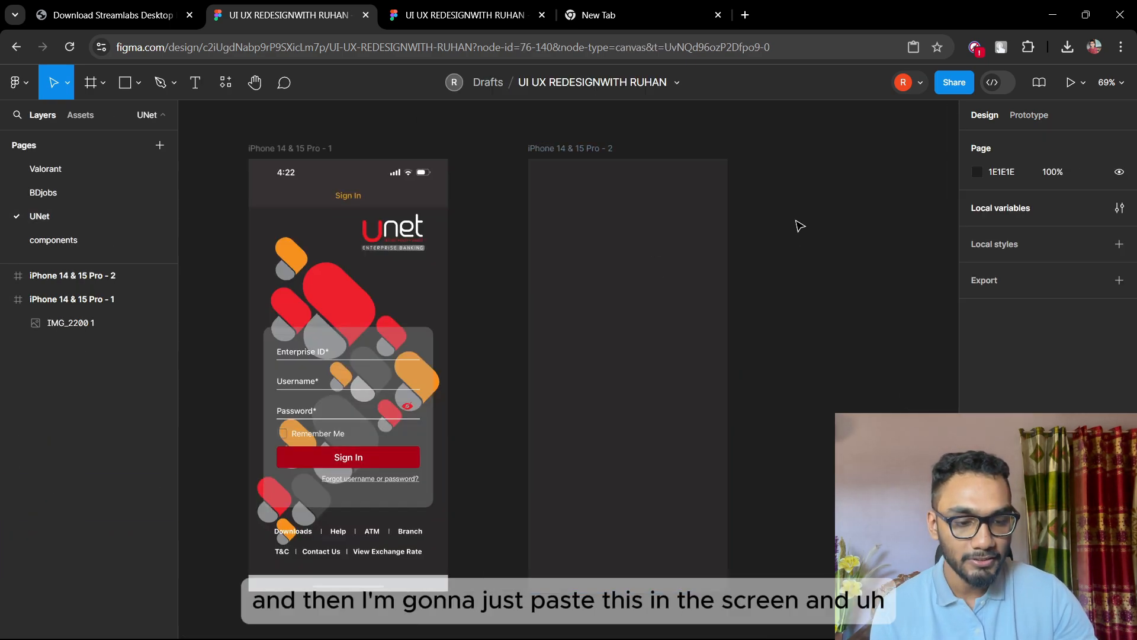
key(ctrl+v)
drag(801, 236, 614, 173)
scroll(649, 172, up, 5)
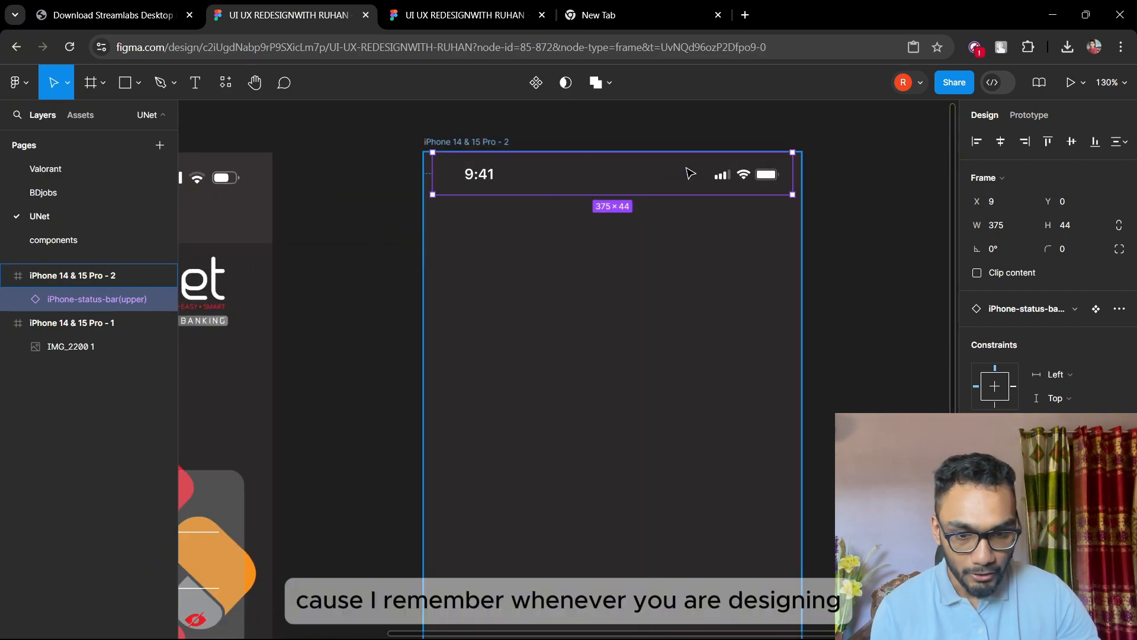
click(1001, 142)
scroll(658, 278, down, 3)
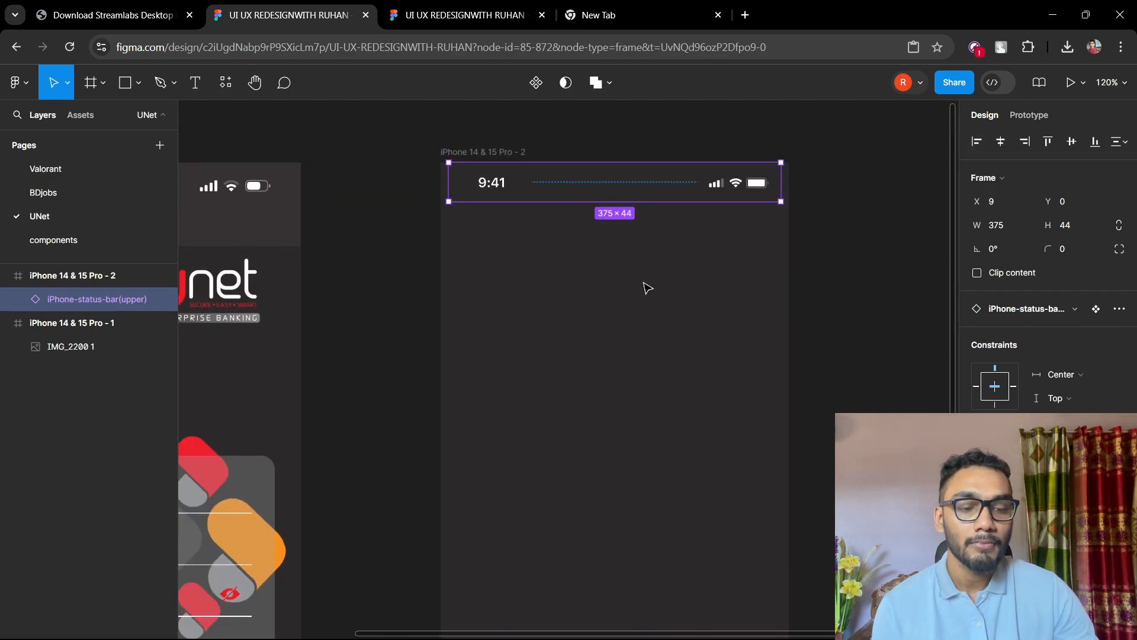
scroll(697, 256, down, 1)
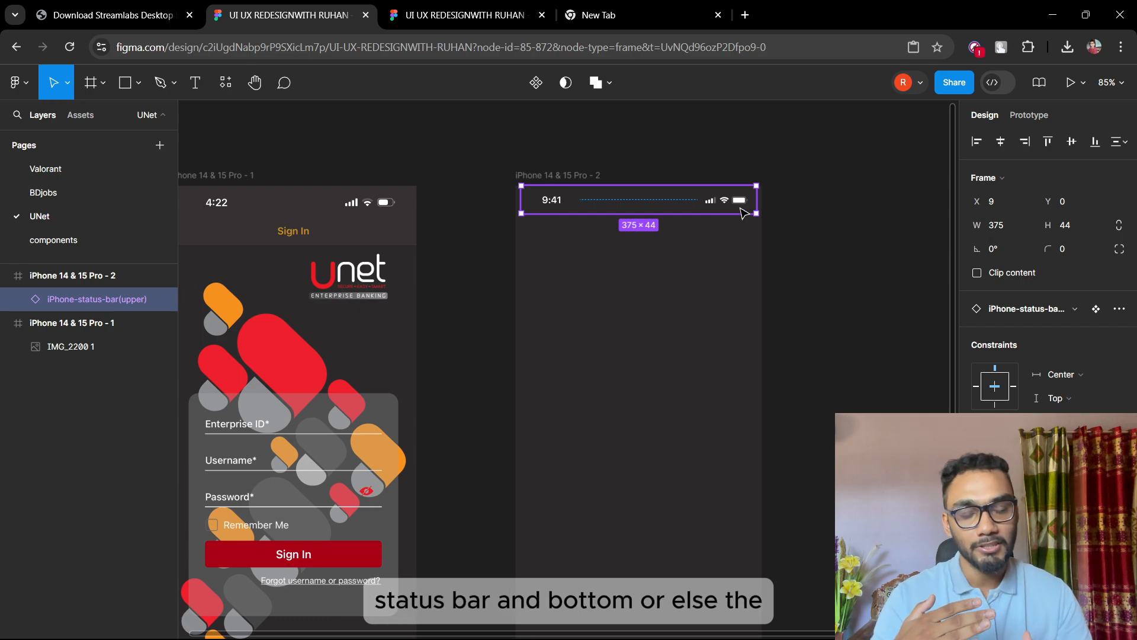
scroll(744, 213, down, 3)
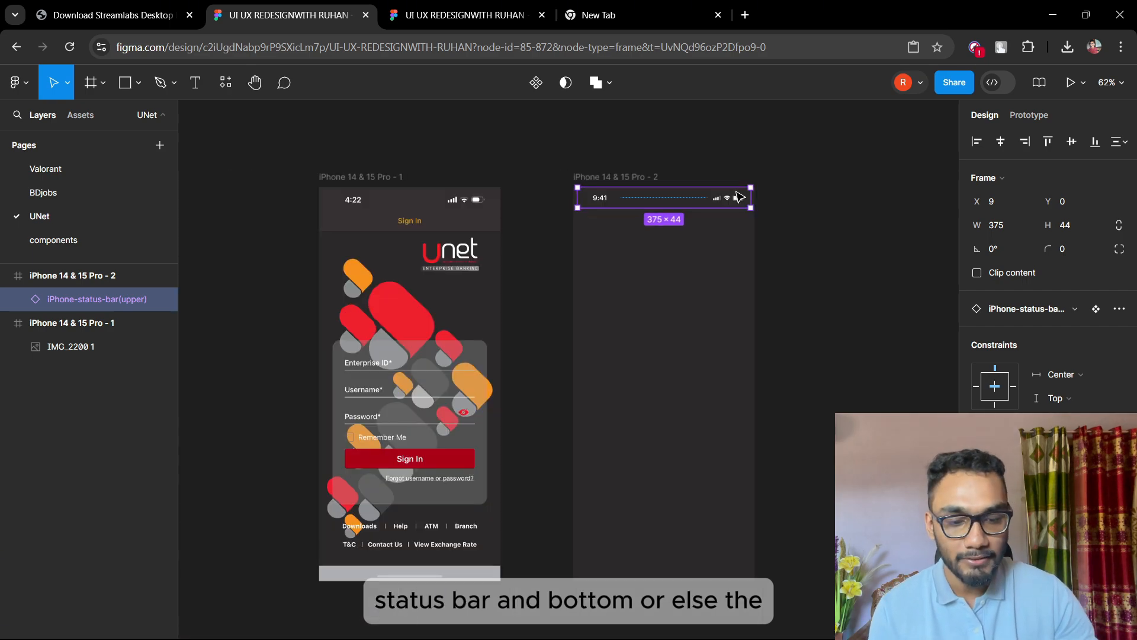
click(807, 248)
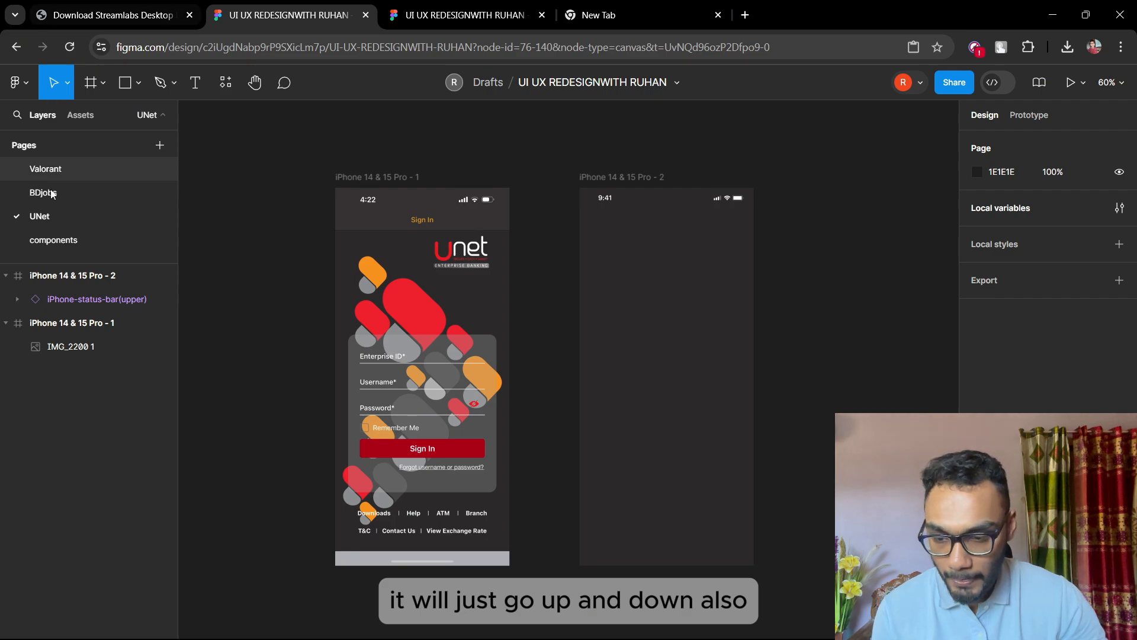
Step: Insert the iPhone-status-bar(lower) component into the new frame, centre it horizontally and move it to the frame's lower edge at Y 820
click(81, 114)
click(18, 228)
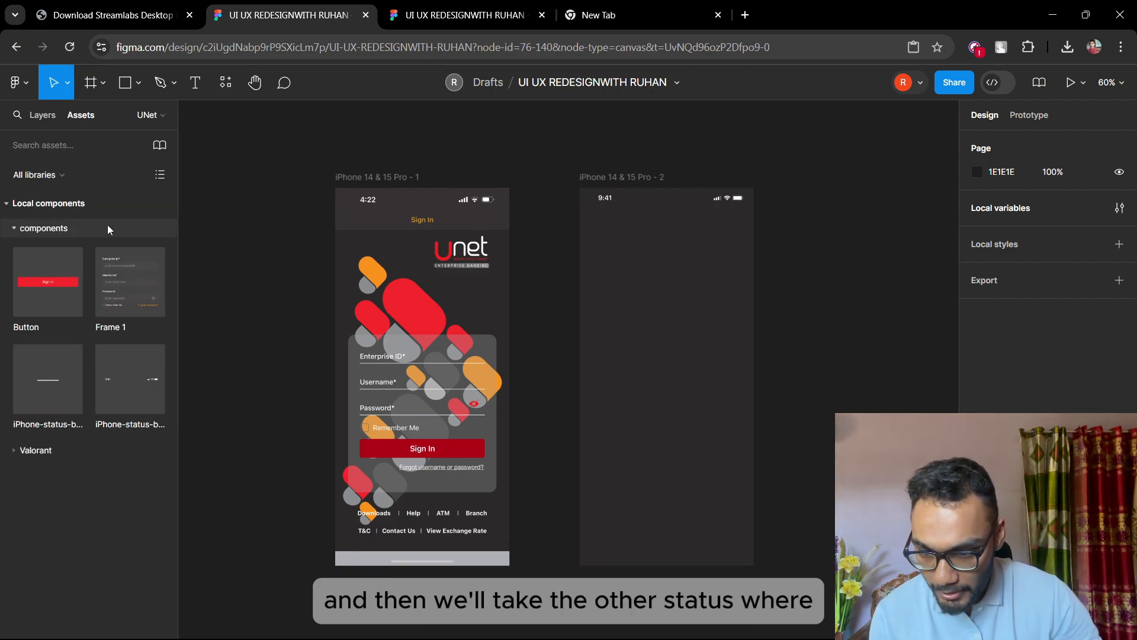
drag(38, 389, 689, 434)
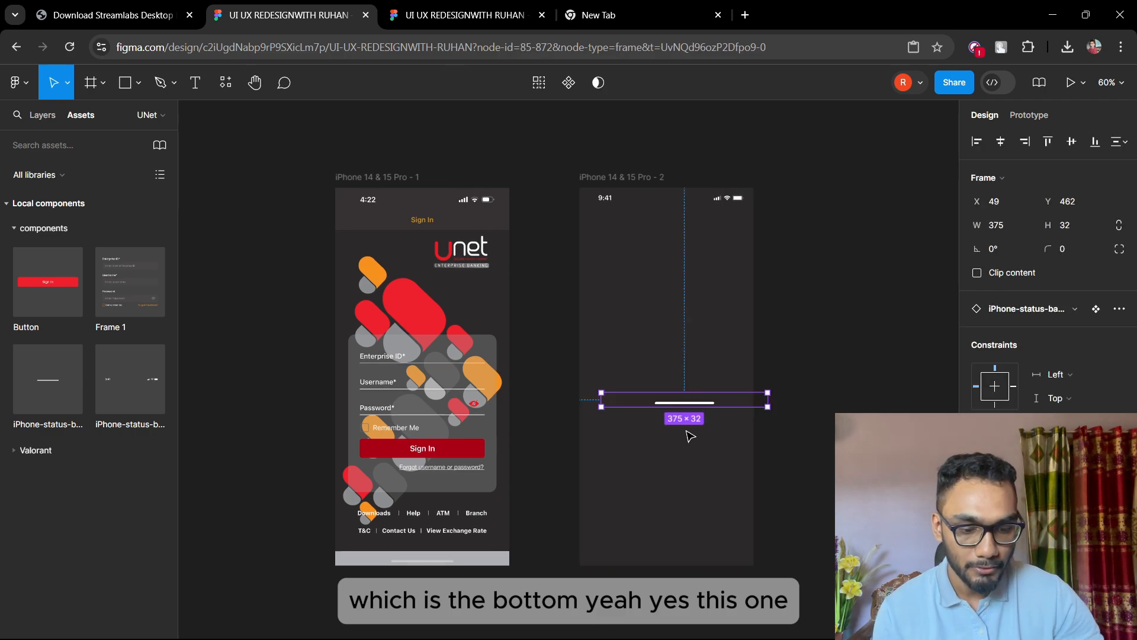
scroll(691, 385, down, 3)
click(1001, 141)
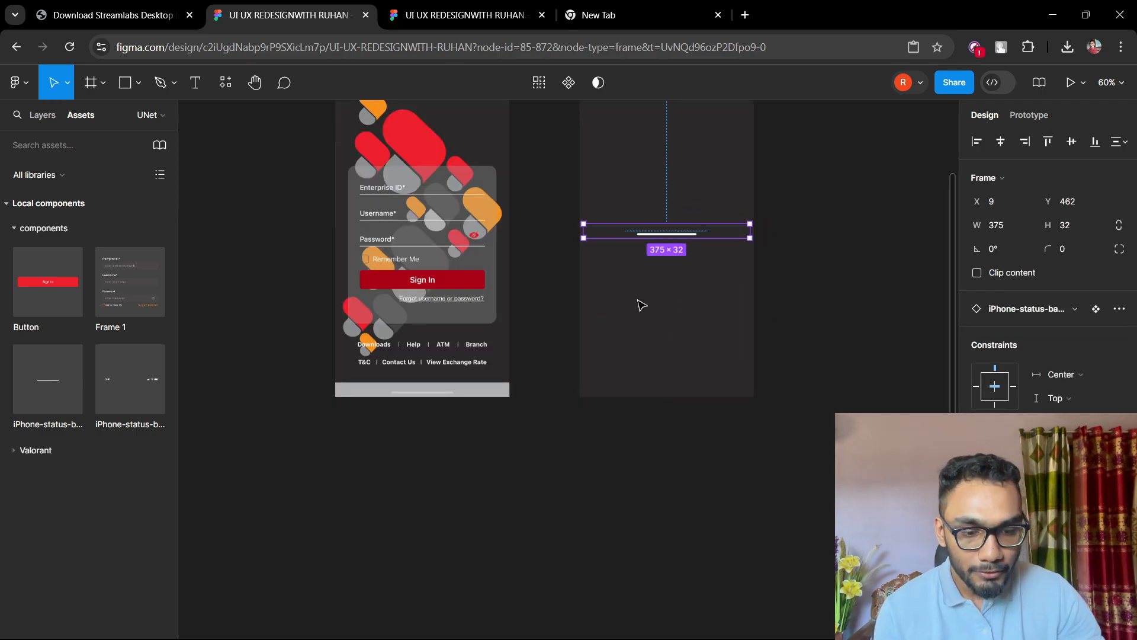
drag(690, 237, 693, 388)
scroll(713, 371, up, 5)
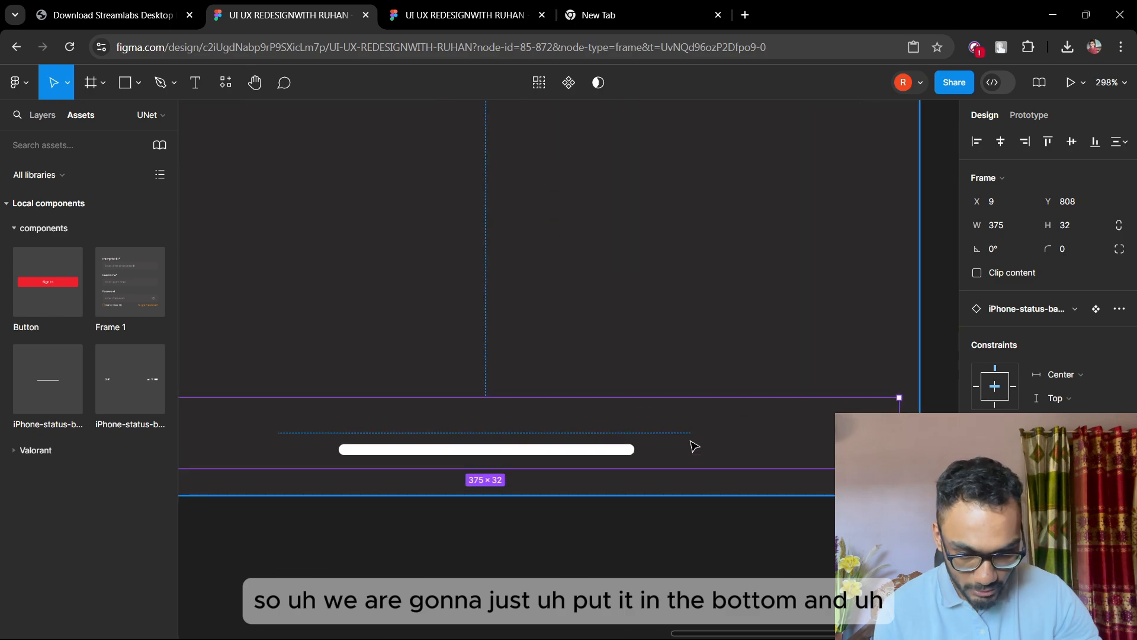
drag(691, 440, 692, 456)
scroll(695, 462, down, 10)
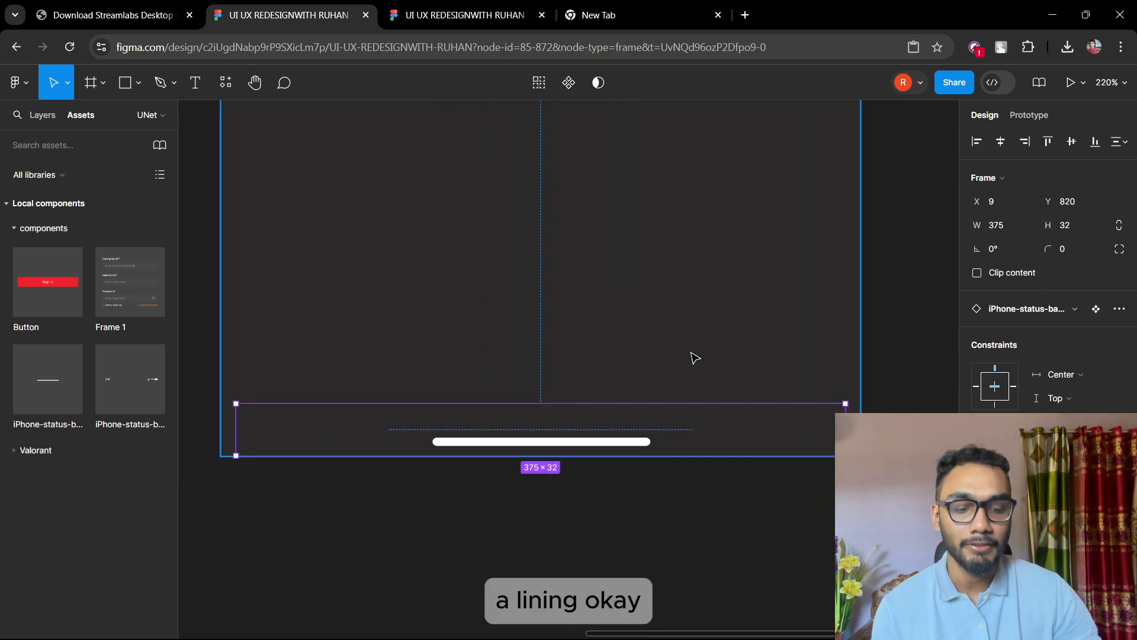
click(800, 292)
scroll(721, 242, up, 2)
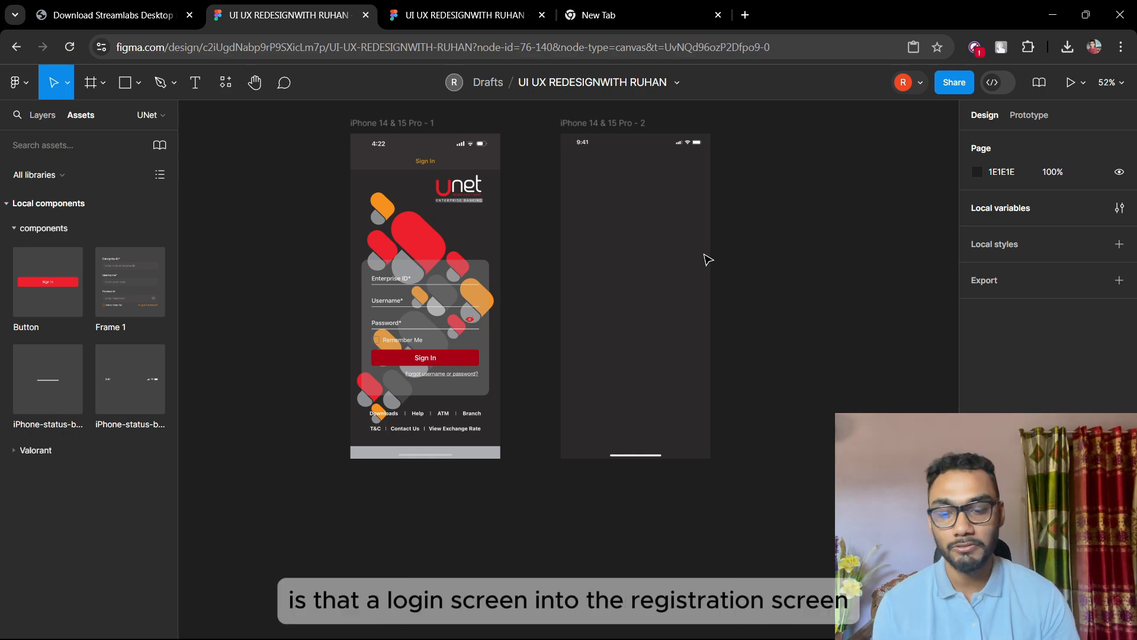
Step: Copy the "Welcome Back" heading text from the components page
click(42, 115)
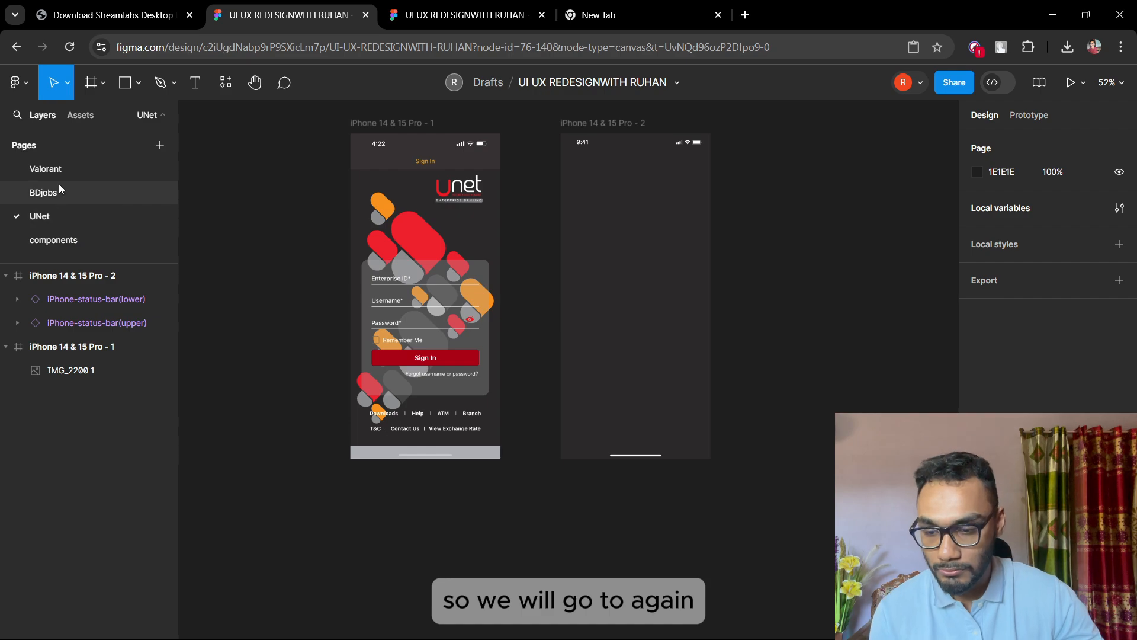
click(48, 240)
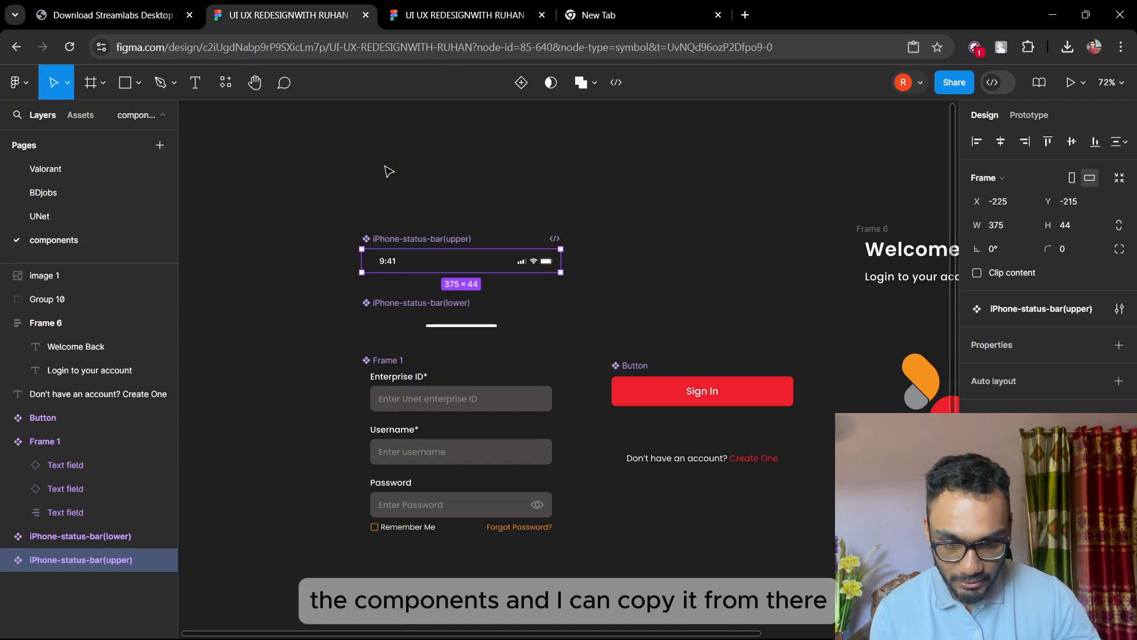
click(81, 115)
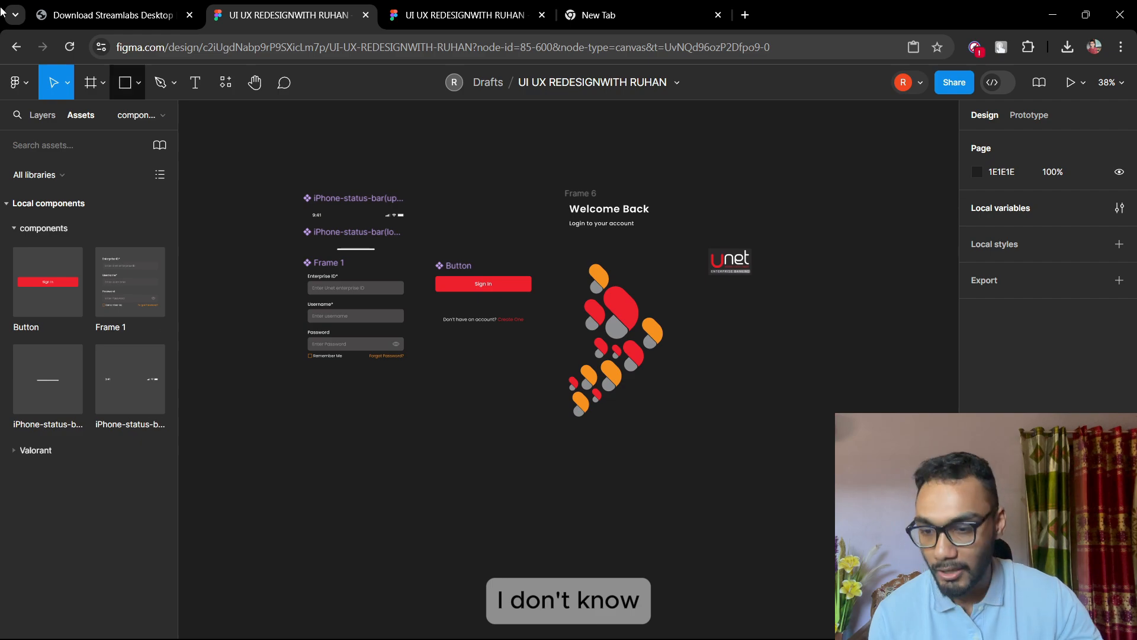
click(43, 119)
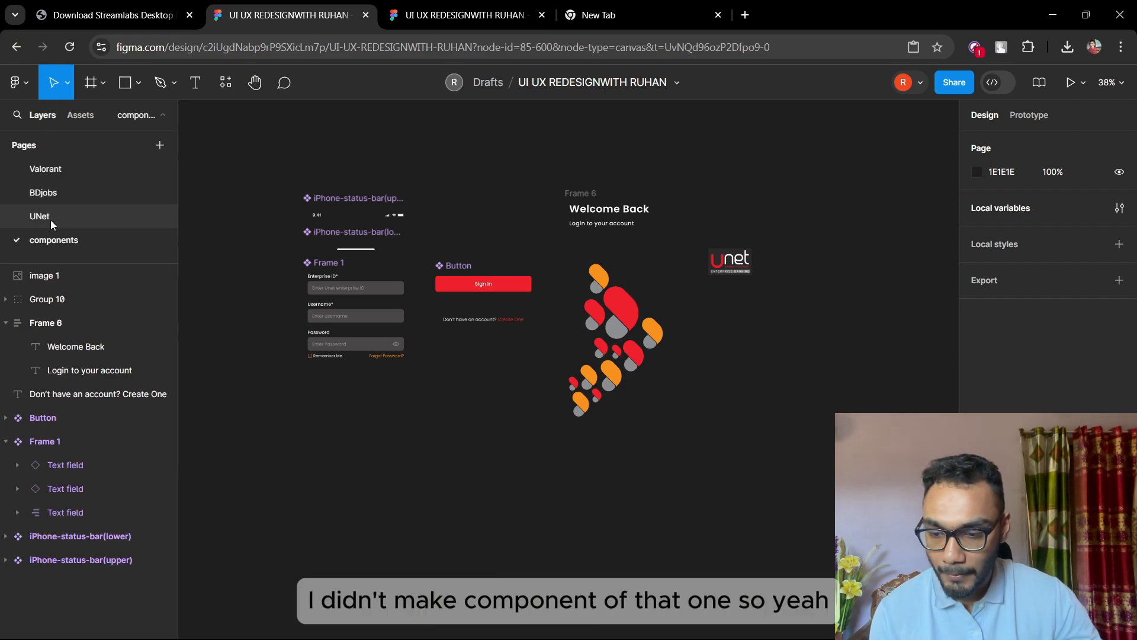
scroll(575, 172, up, 2)
right_click(635, 272)
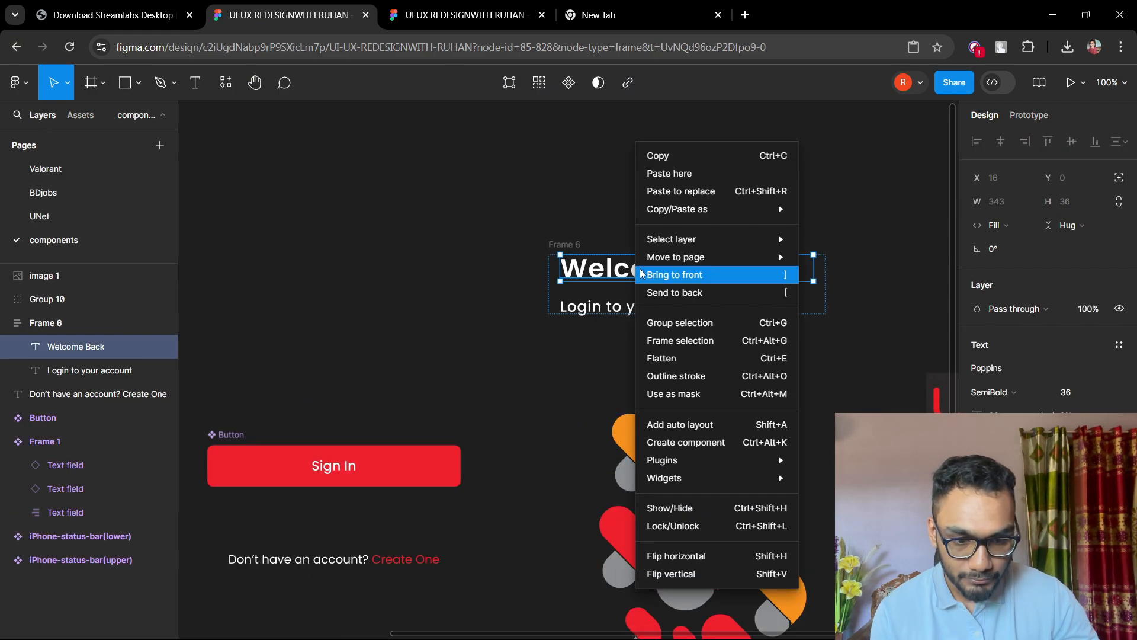
Step: Paste the "Welcome Back" heading into the new frame on the UNet page and place it below the status bar, about X 44, Y 156
click(69, 214)
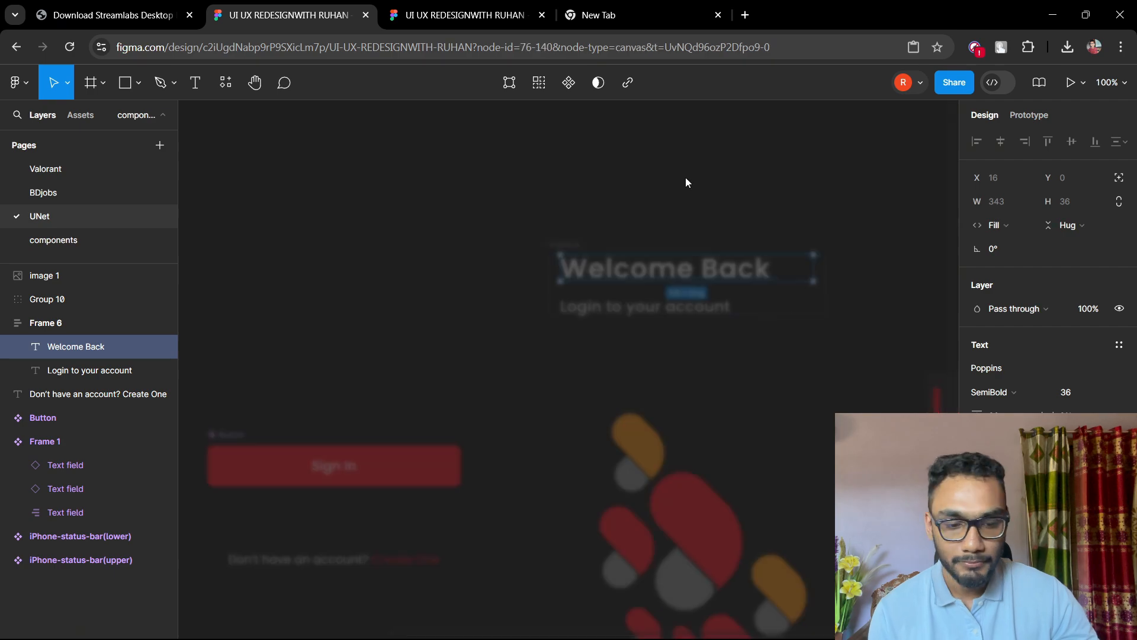
scroll(592, 202, up, 3)
right_click(565, 90)
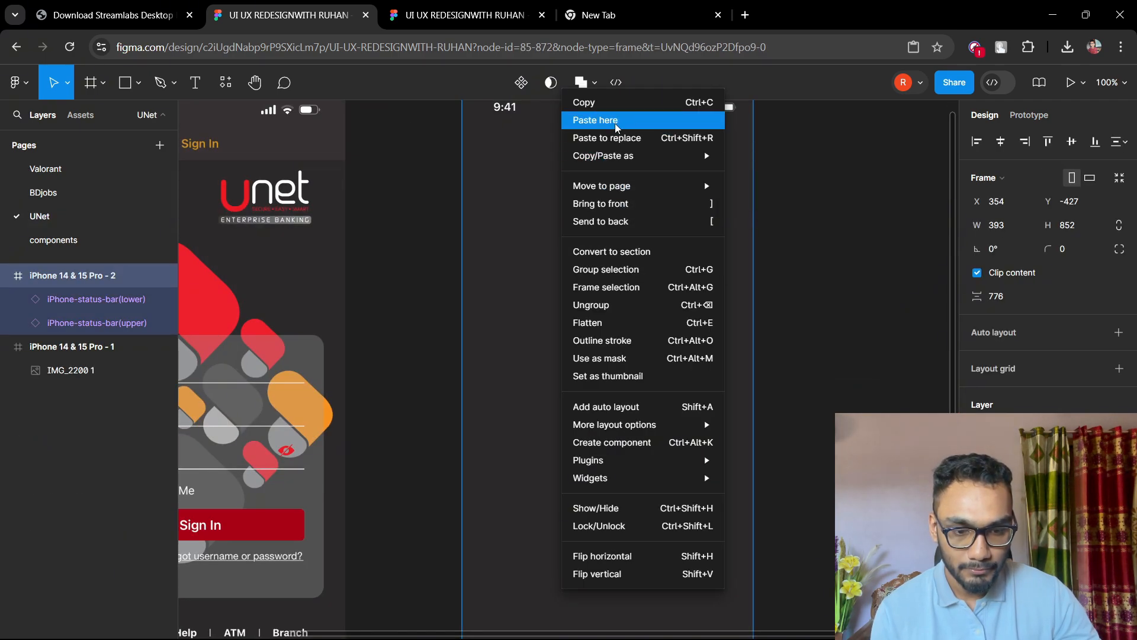
click(592, 119)
scroll(613, 403, down, 2)
scroll(610, 333, up, 3)
drag(650, 385, 568, 252)
scroll(617, 310, down, 4)
scroll(585, 260, up, 2)
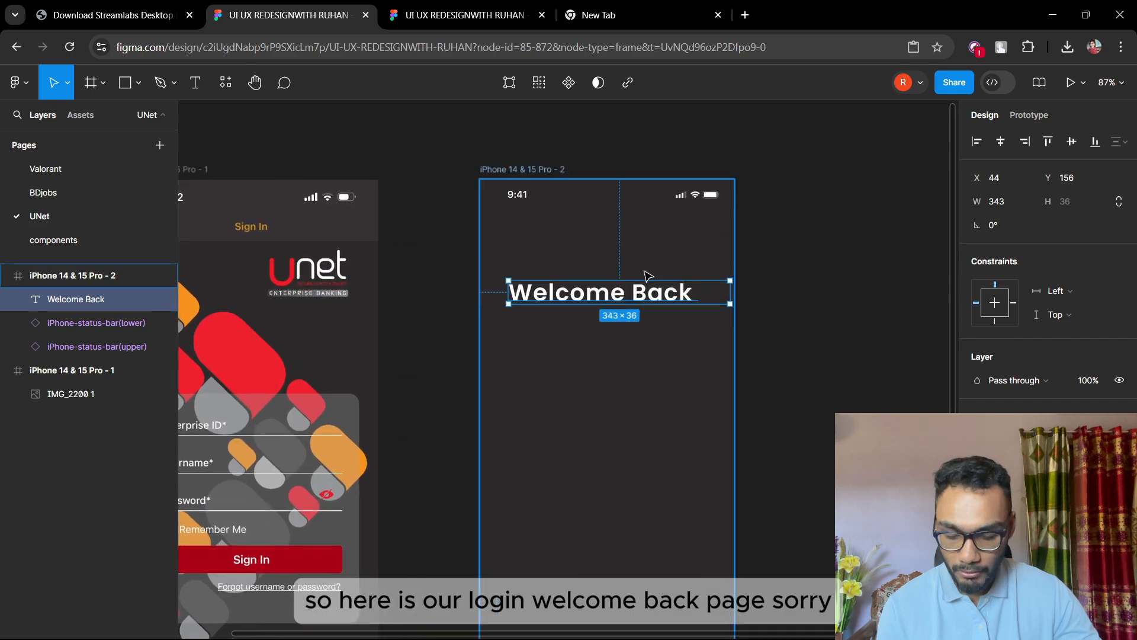
scroll(592, 269, down, 2)
scroll(592, 271, up, 2)
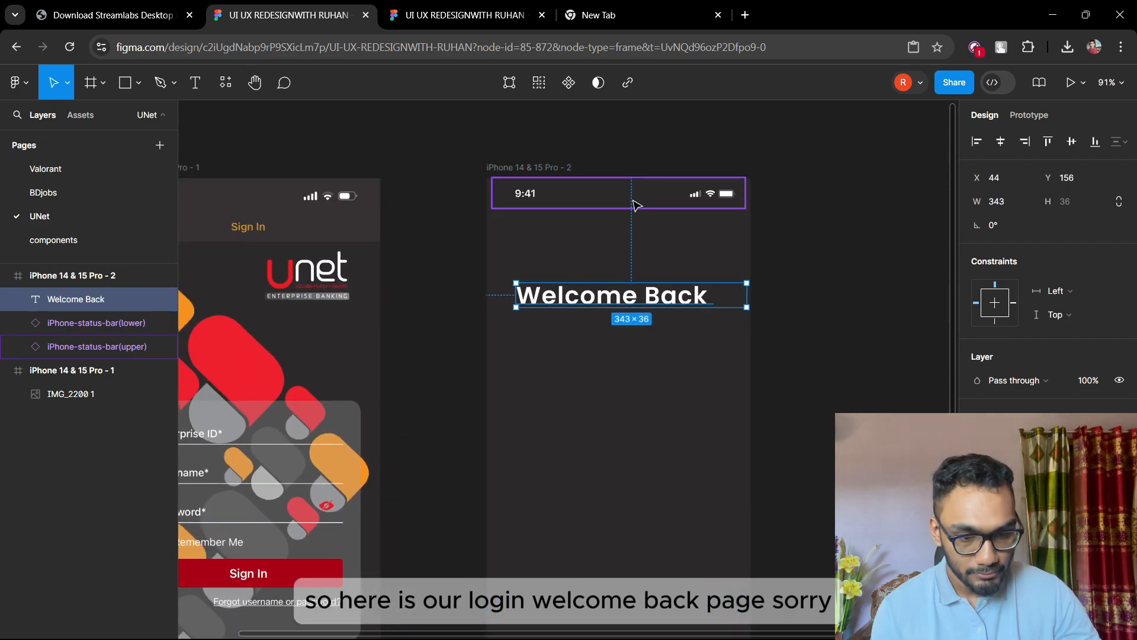
Step: Nudge the "Welcome Back" heading to X 24 and Y 148 in the new frame
key(alt)
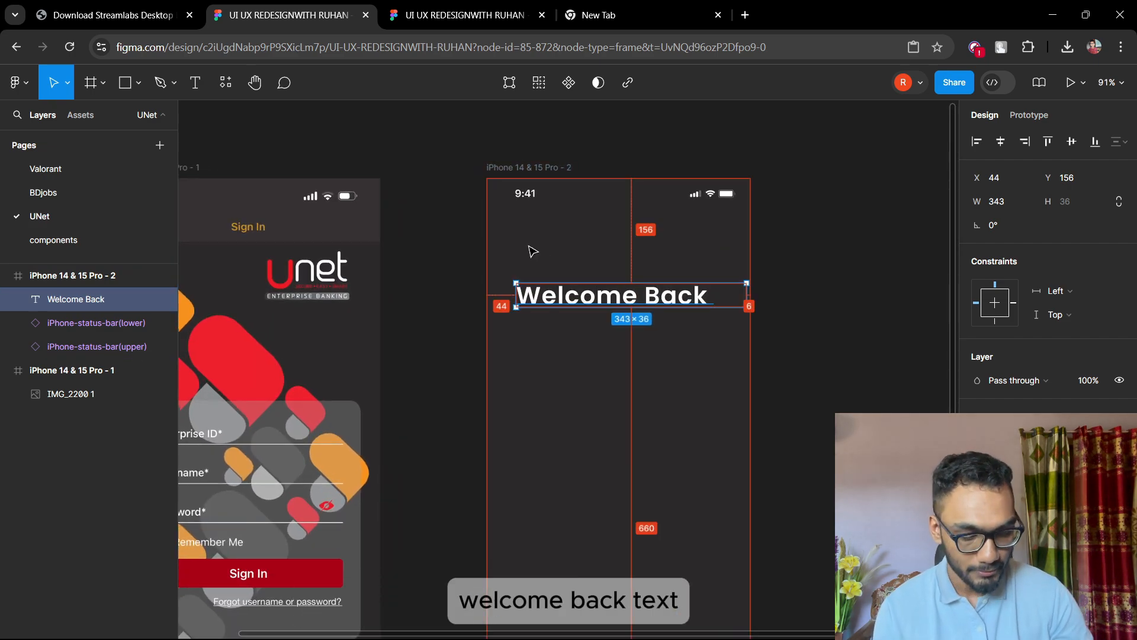
key(Left)
key(Left)
key(Left)
key(Left)
key(Left)
key(Left)
key(Left)
key(Left)
key(Left)
key(Left)
key(Left)
key(Left)
key(Left)
key(Left)
key(Left)
key(Left)
key(Left)
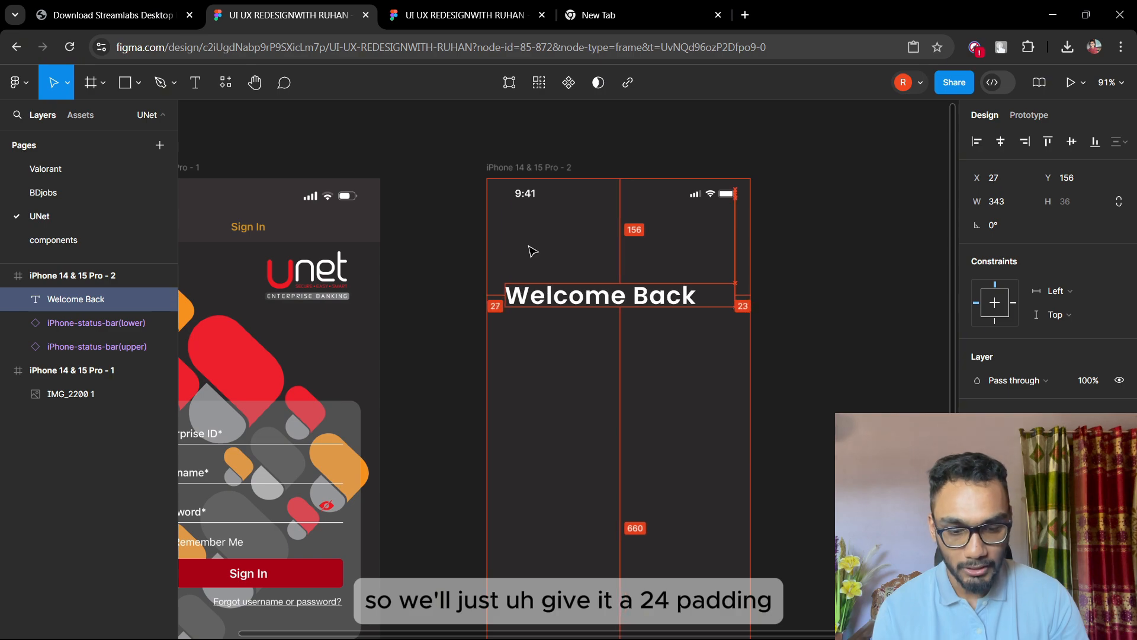
key(Left)
key(Left)
key(Left)
key(Left)
key(Right)
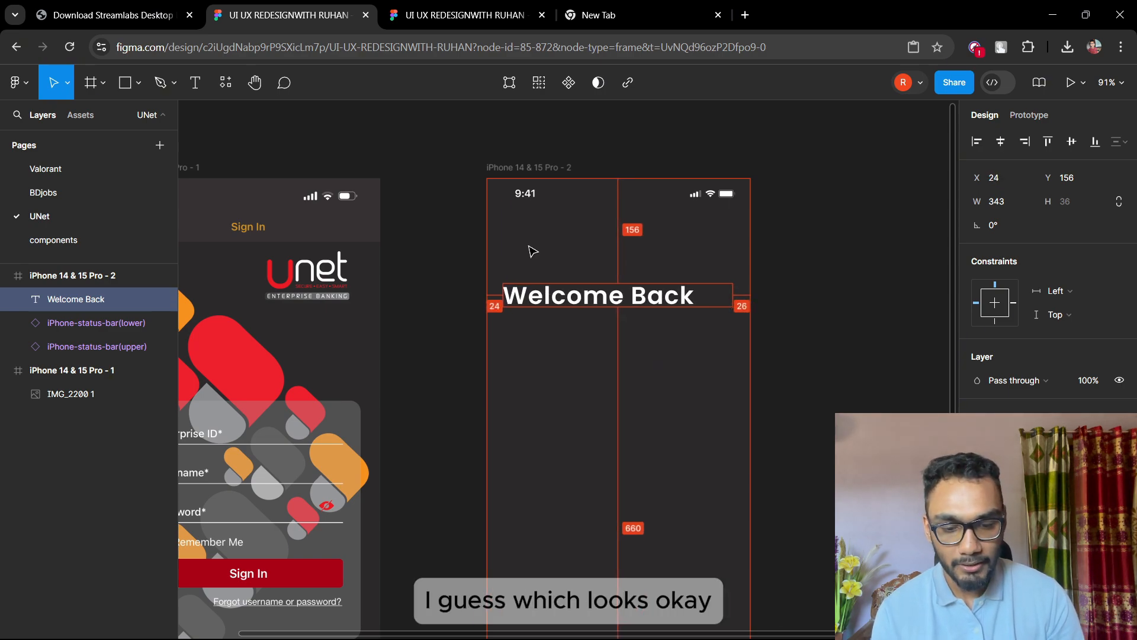
key(Up)
key(Up)
key(Up)
key(Up)
key(Up)
key(Up)
key(Up)
key(Up)
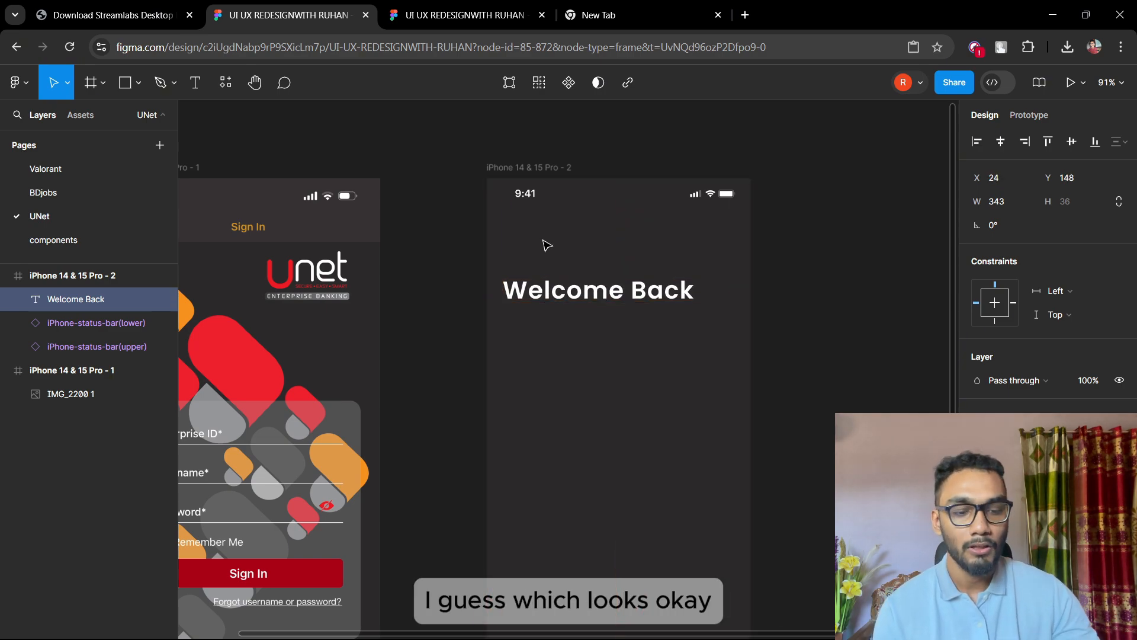
click(814, 231)
Step: Copy the whole Frame 6, containing "Welcome Back" and "Login to your account", from the components page
click(53, 240)
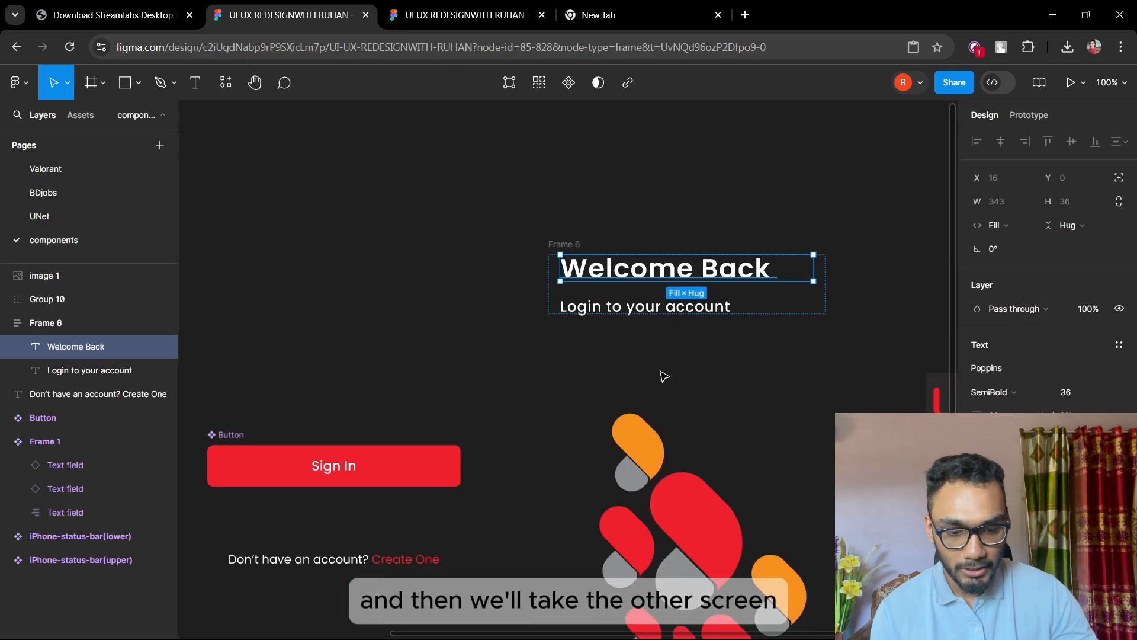
click(554, 244)
right_click(557, 246)
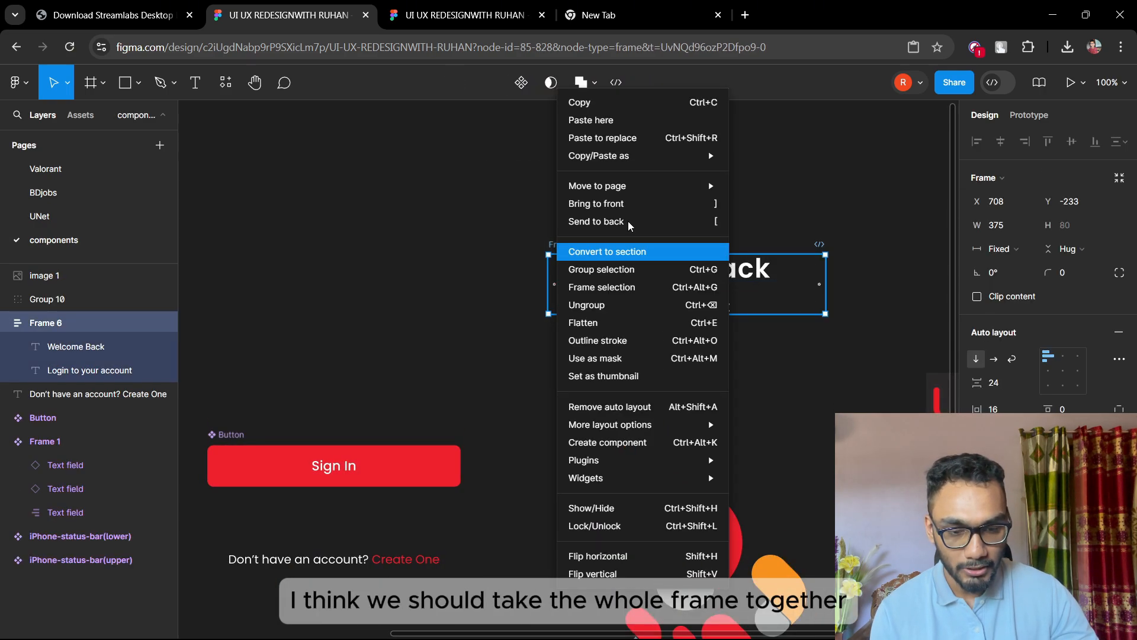
click(581, 103)
Step: Replace the "Welcome Back" heading in the new UNet frame with the copied Frame 6 using Paste to replace
click(63, 218)
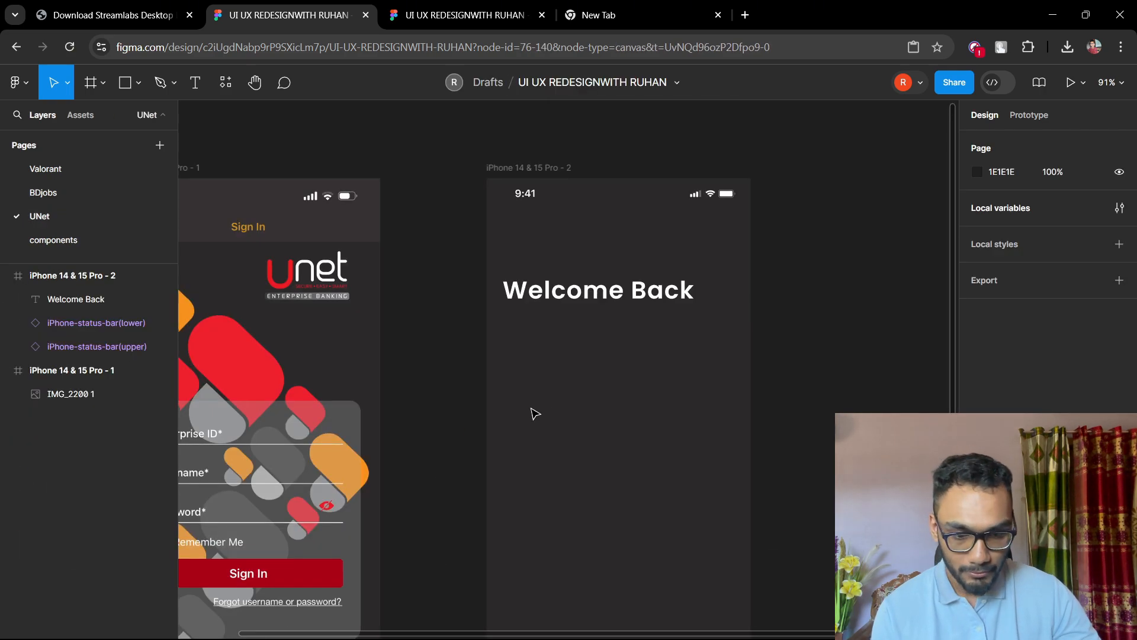
right_click(600, 288)
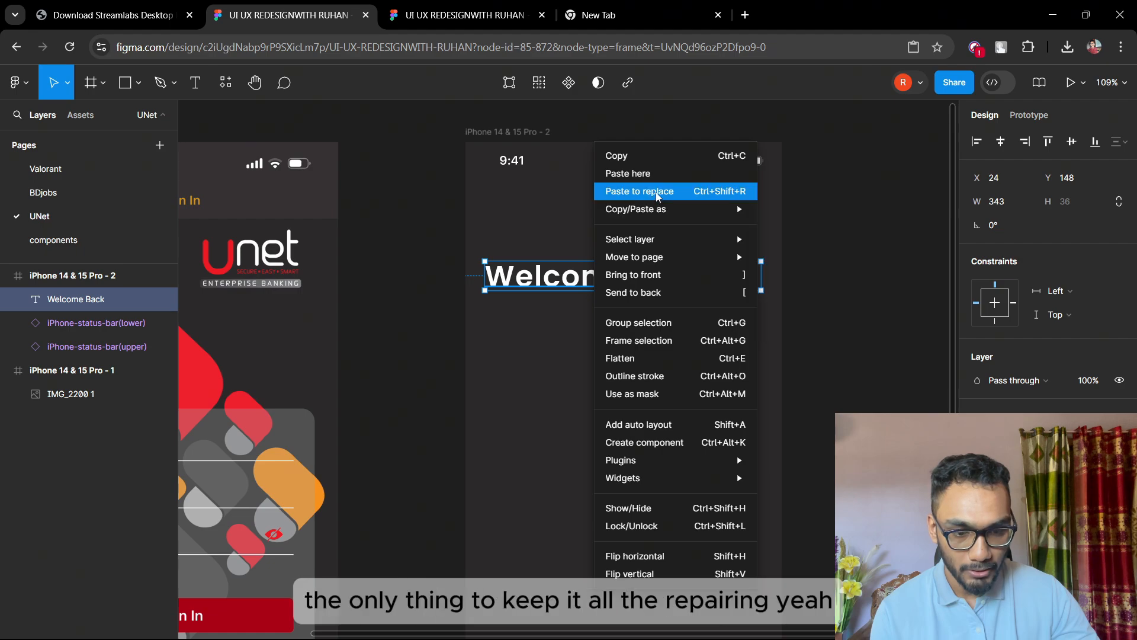
click(559, 610)
key(ctrl+shift+r)
scroll(502, 396, up, 3)
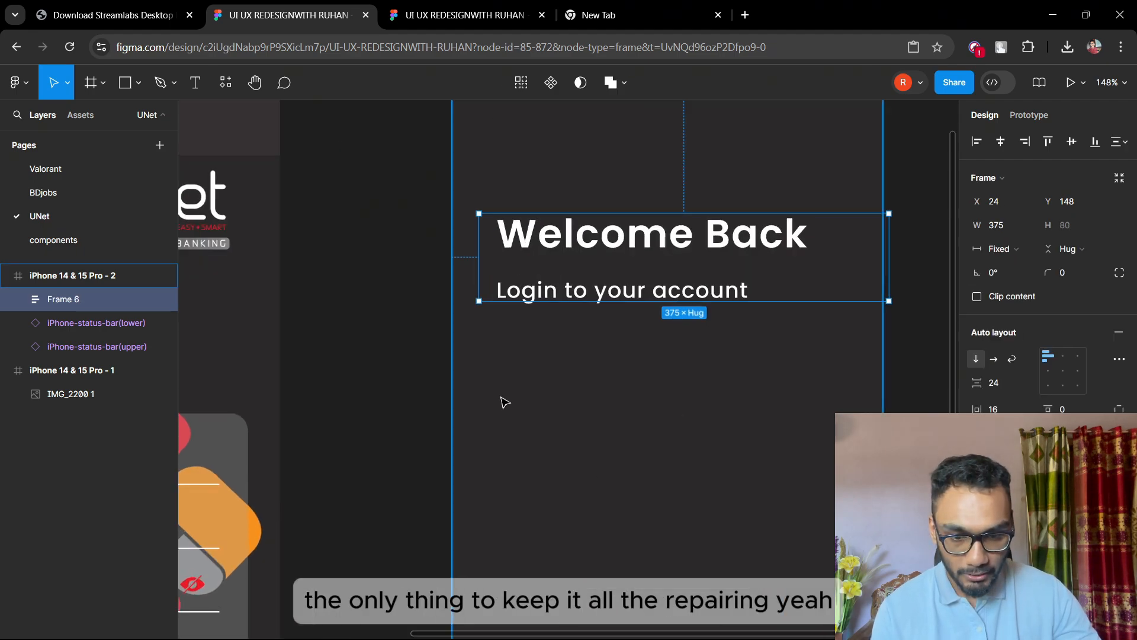
Step: Move Frame 6 flush with the new screen's left edge, at about X 0, Y 147
key(super)
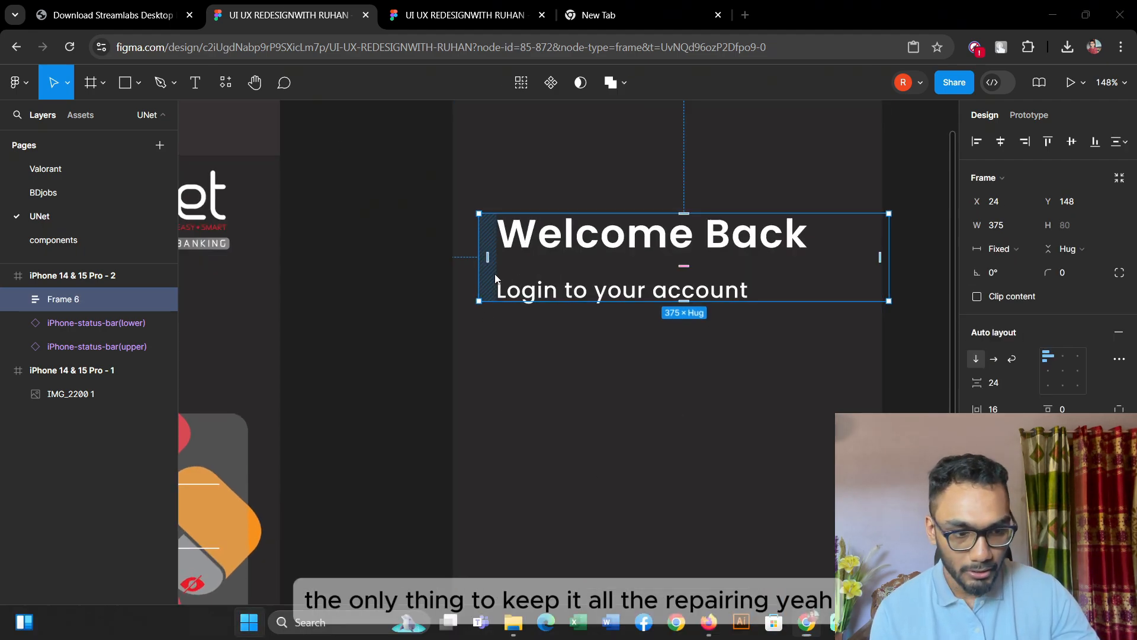
click(520, 373)
click(622, 264)
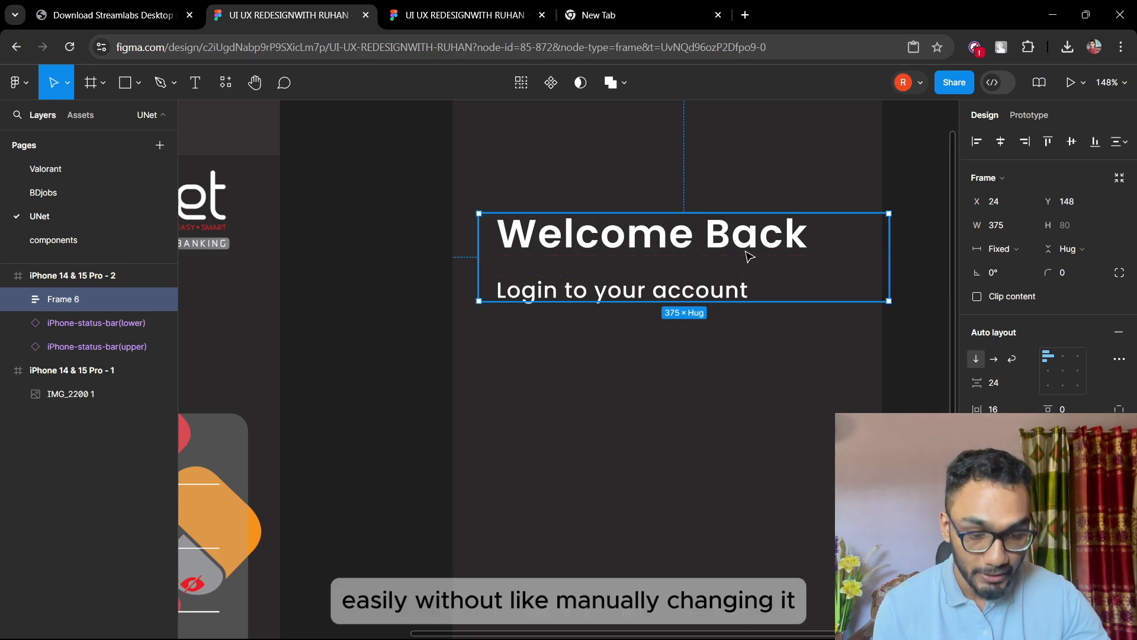
drag(727, 261, 694, 266)
scroll(695, 266, down, 3)
scroll(662, 248, up, 1)
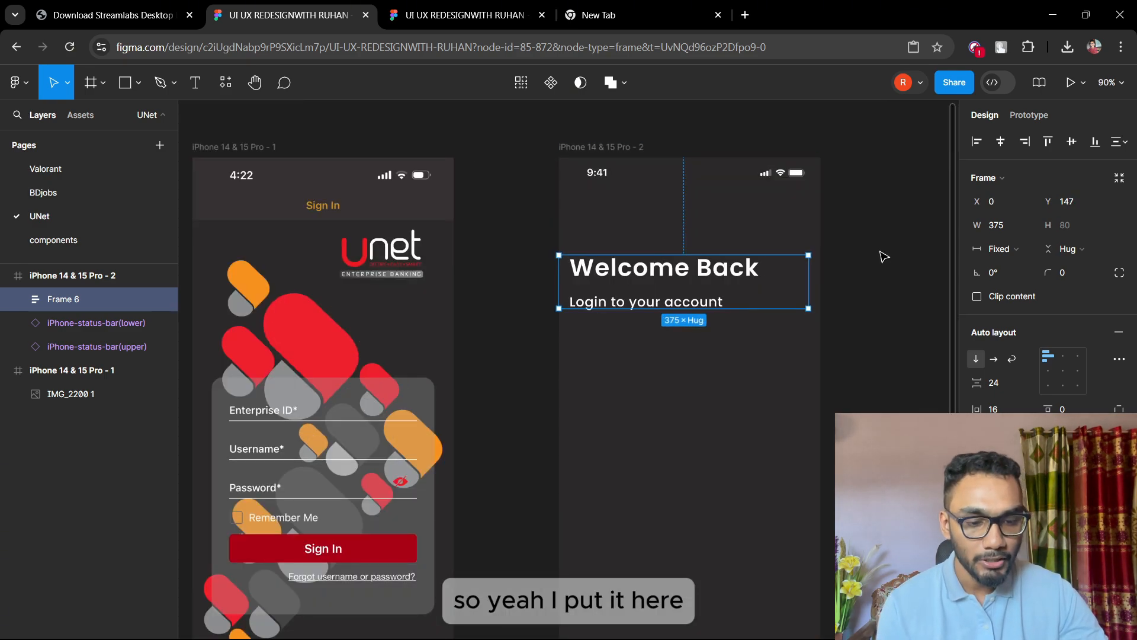
click(881, 254)
scroll(514, 267, down, 4)
scroll(635, 343, down, 3)
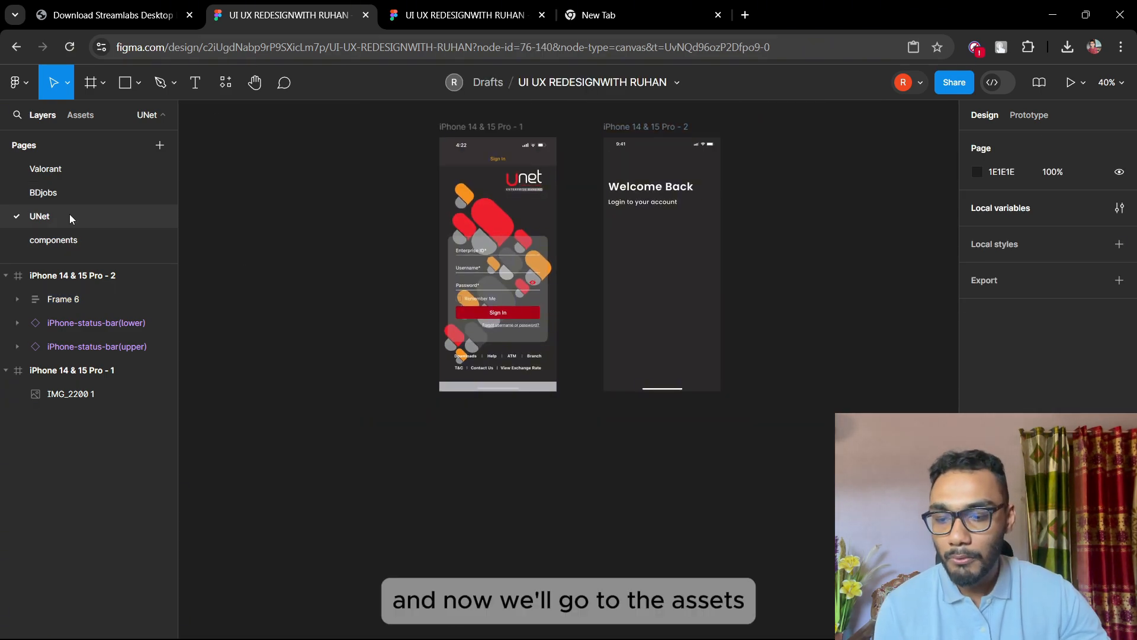
Step: Insert an instance of the Frame 1 login form component and place it below the welcome text at about X 9, Y 278
click(80, 115)
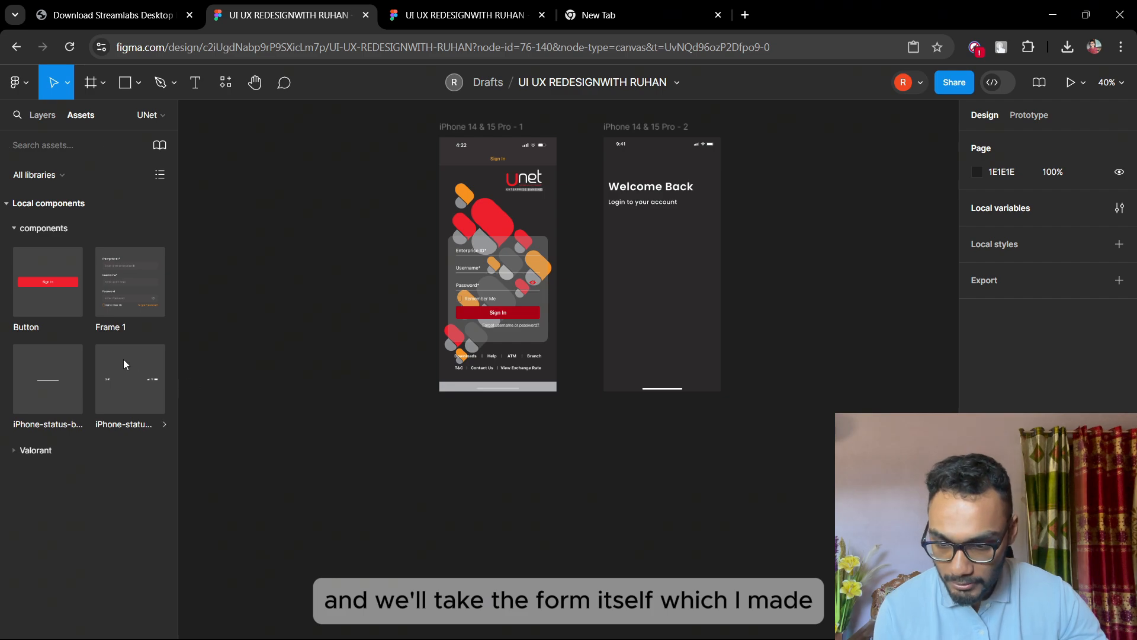
click(126, 291)
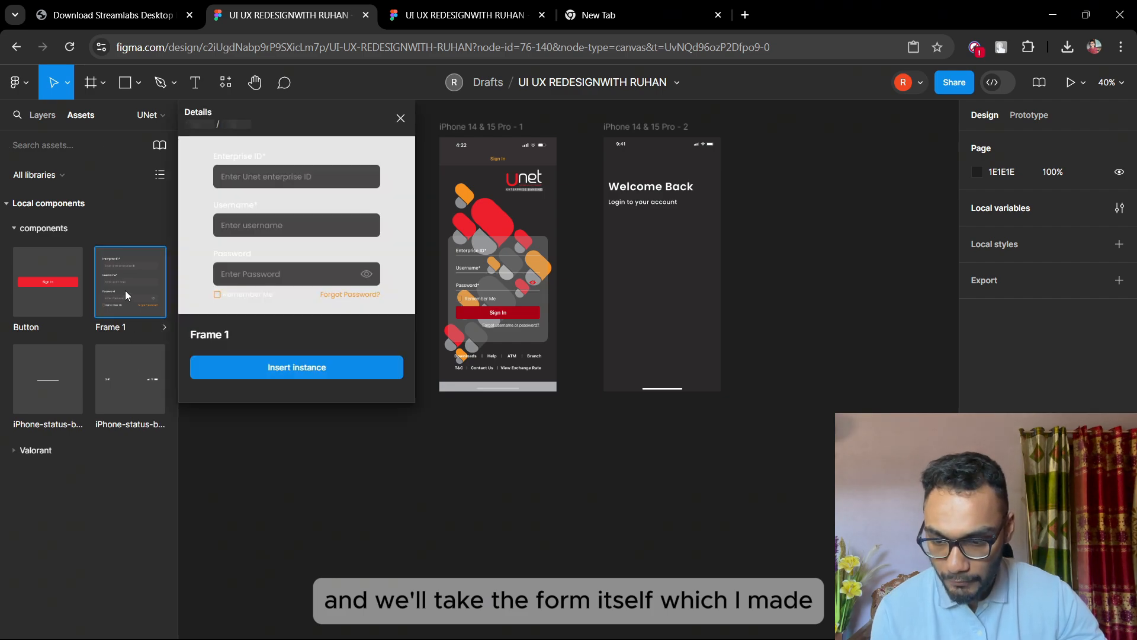
click(306, 369)
drag(580, 383, 674, 285)
scroll(675, 285, up, 5)
scroll(654, 261, up, 3)
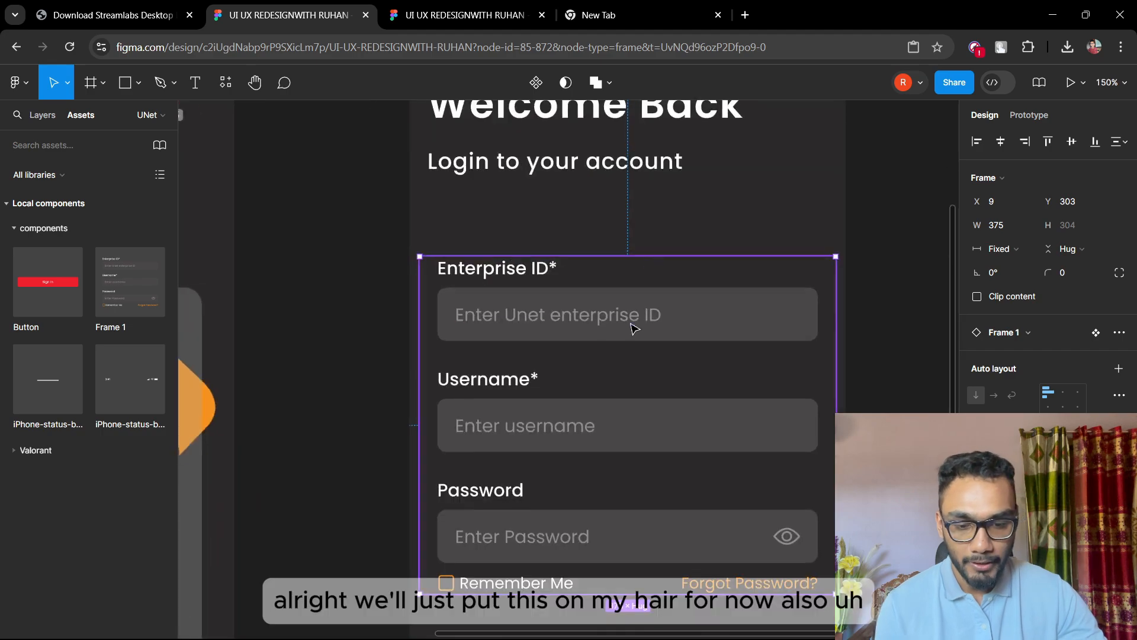
drag(632, 325, 599, 256)
scroll(596, 255, down, 5)
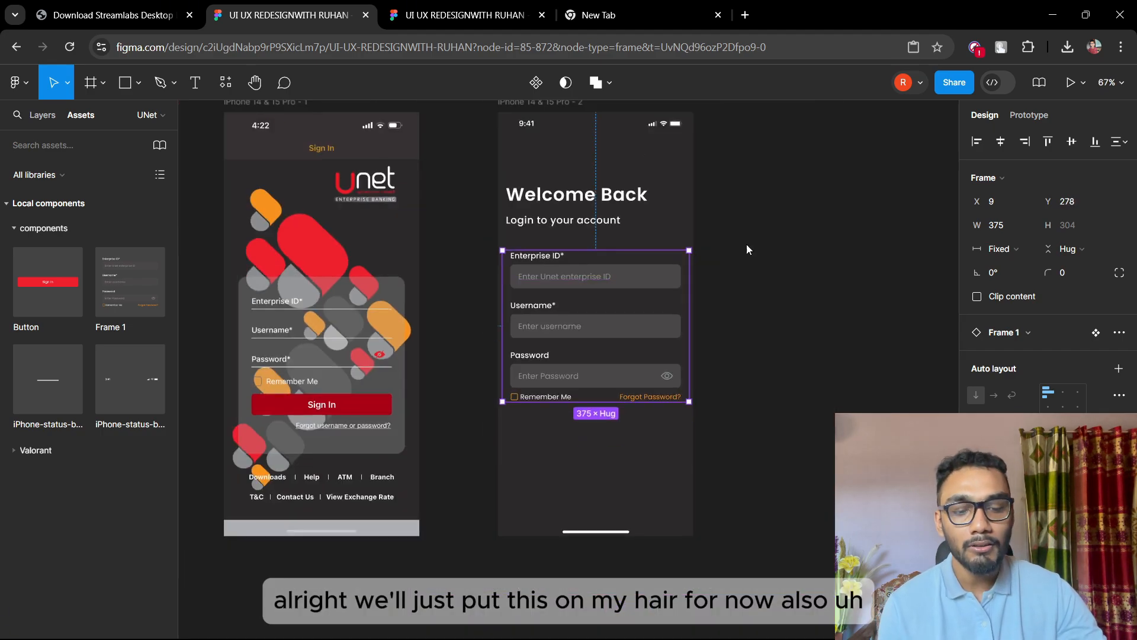
click(748, 247)
scroll(520, 246, up, 5)
scroll(357, 321, down, 3)
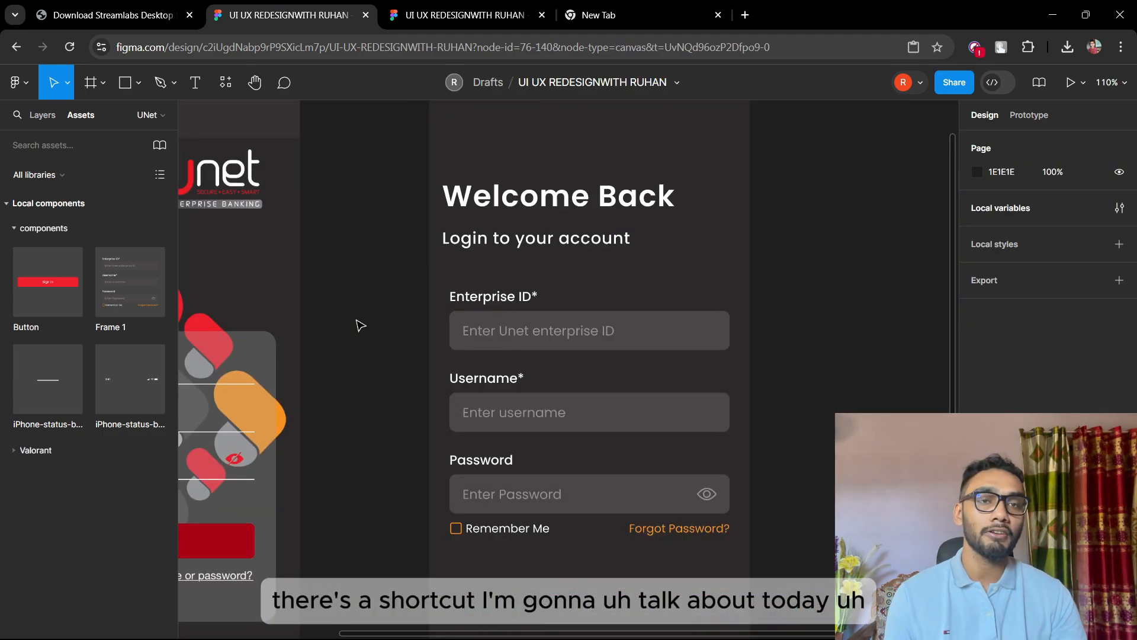
Step: Switch to the Base Gallery (Community) design system file and open its Base Components page
click(658, 18)
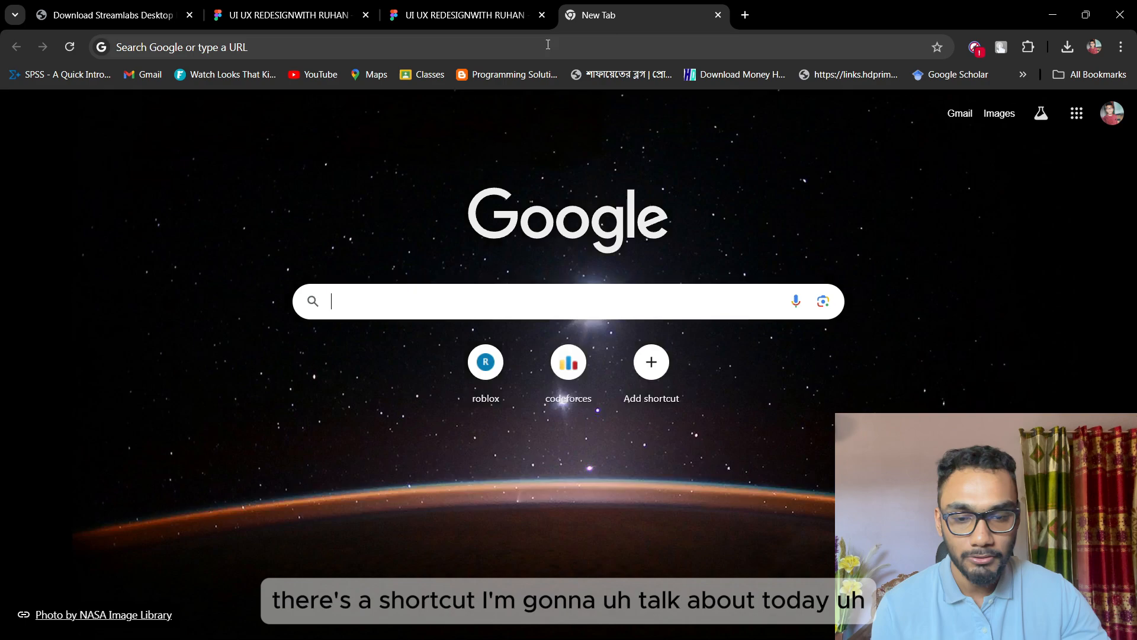
click(331, 16)
click(435, 18)
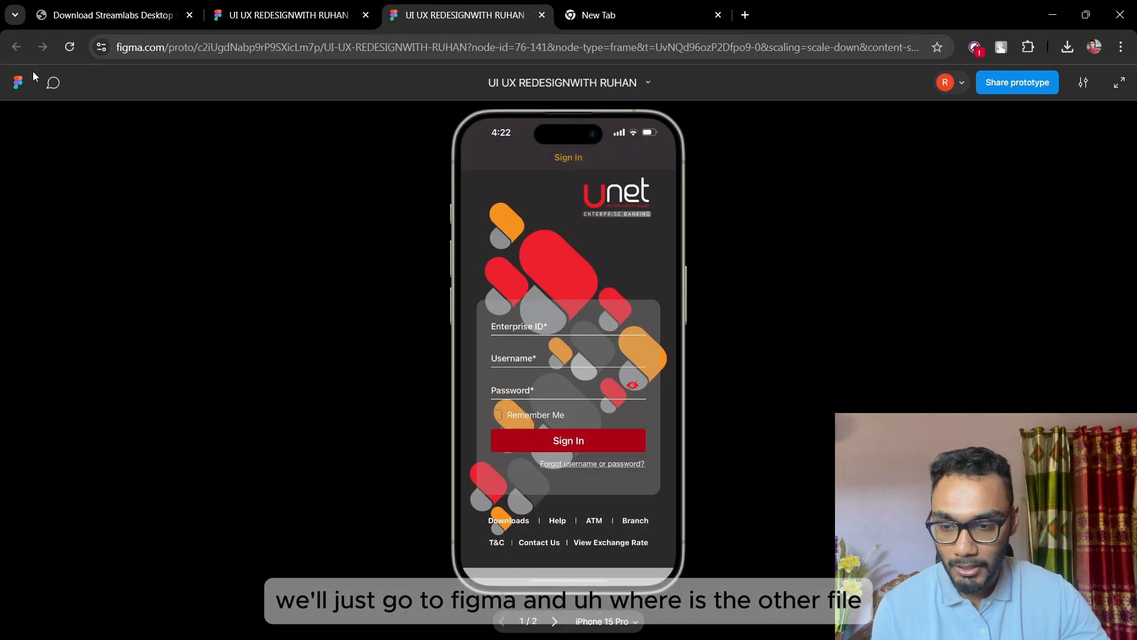
click(350, 16)
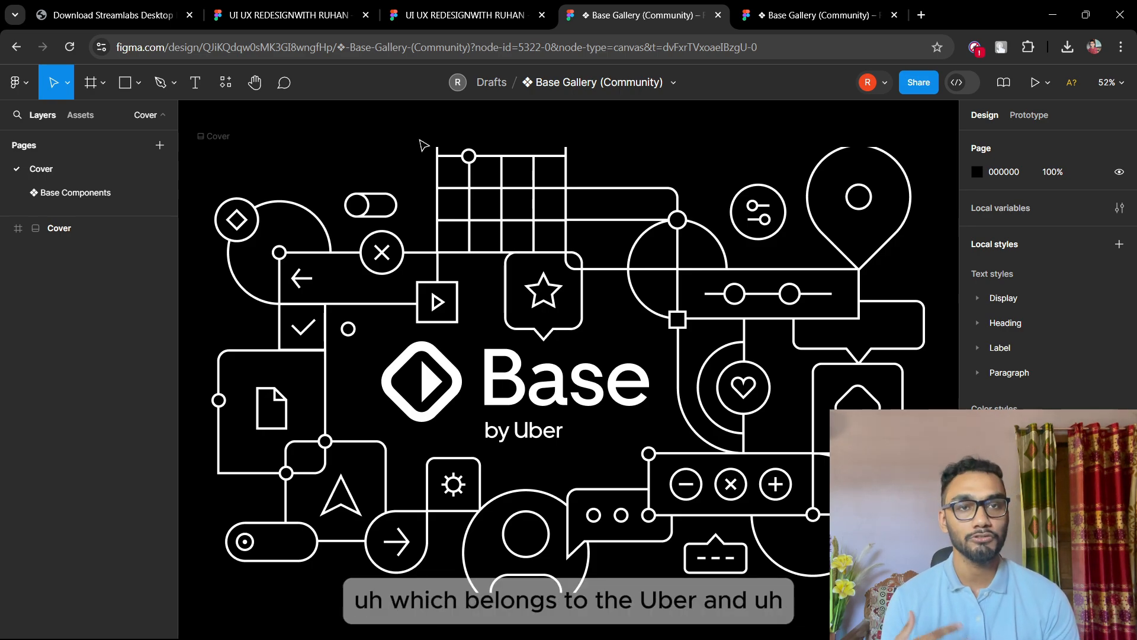
click(153, 193)
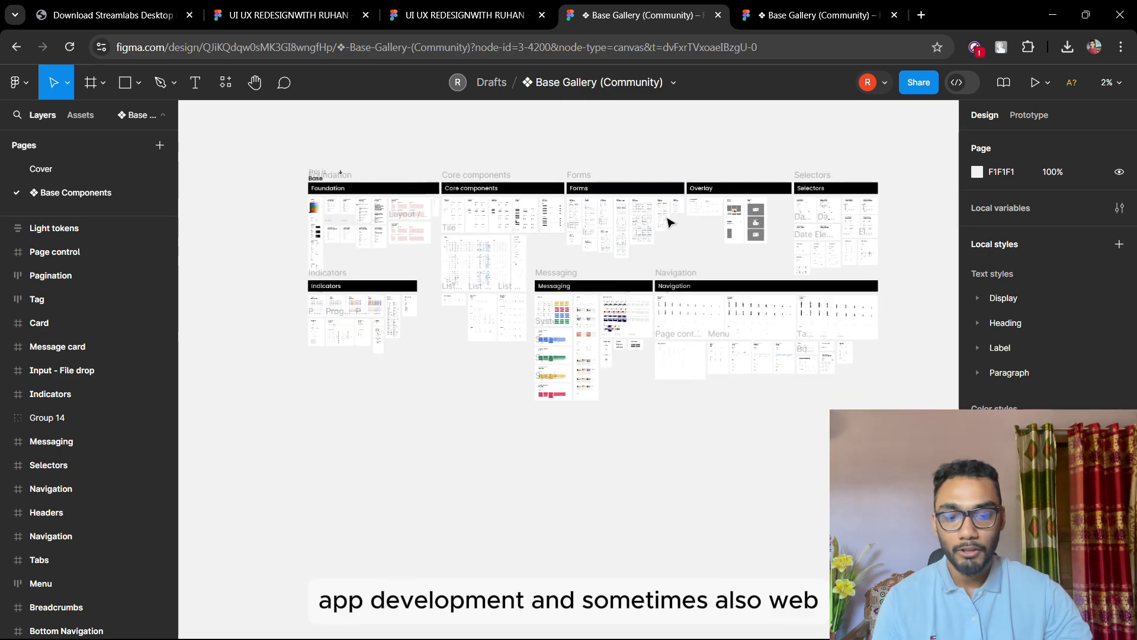
Step: Examine the typography styles and the button variants in the Foundation and Core components sections of the Base Components page
scroll(457, 287, up, 10)
scroll(476, 227, down, 8)
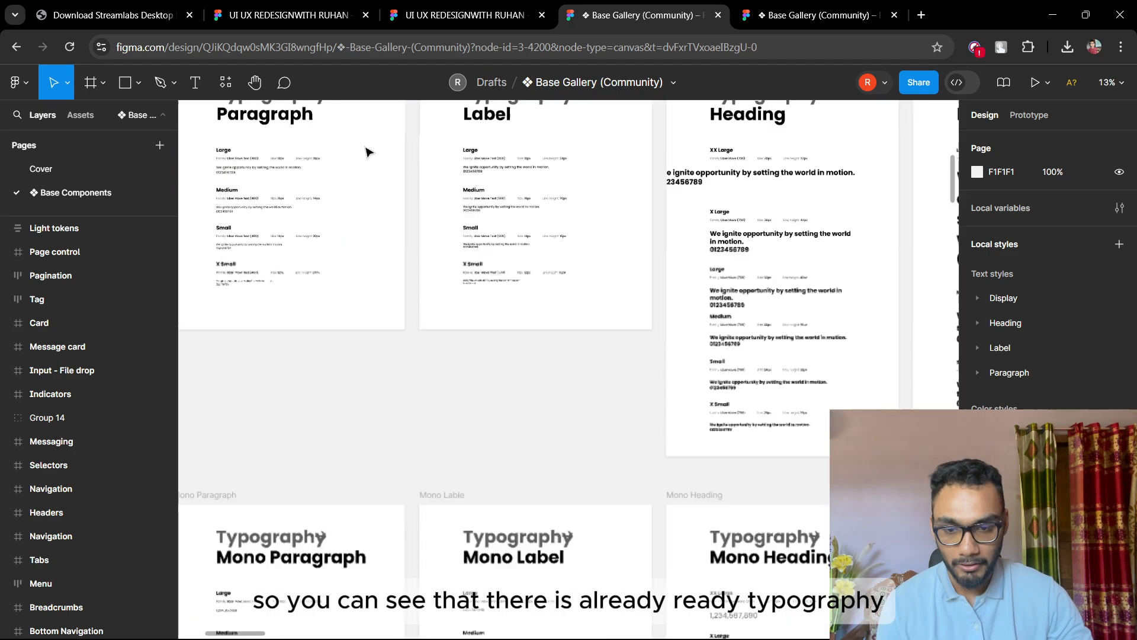
scroll(876, 216, up, 15)
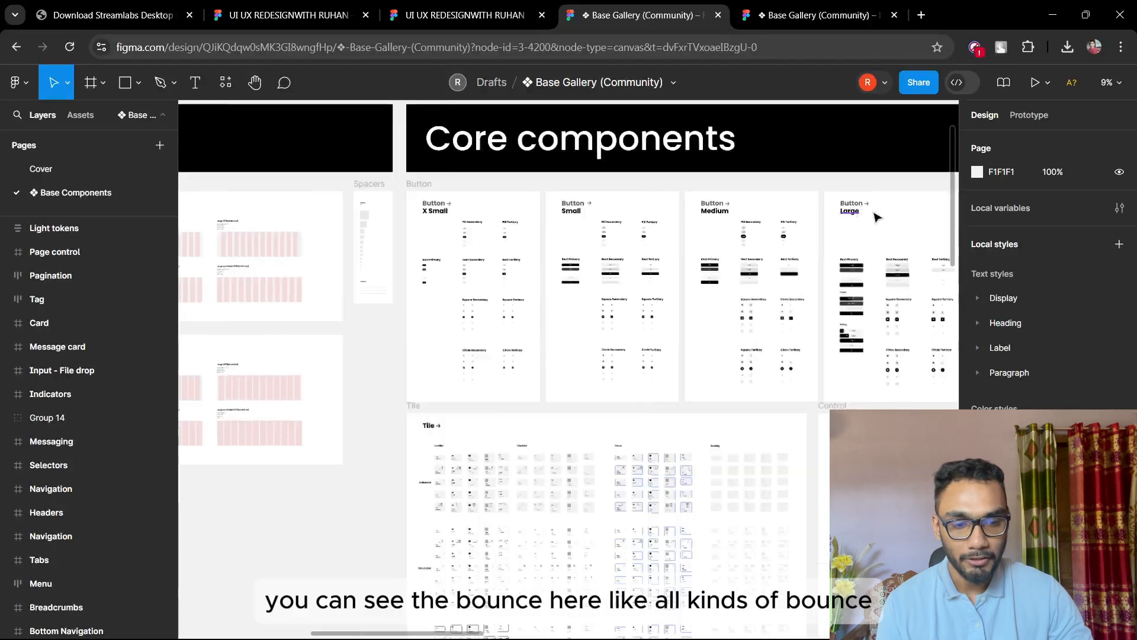
scroll(710, 317, down, 4)
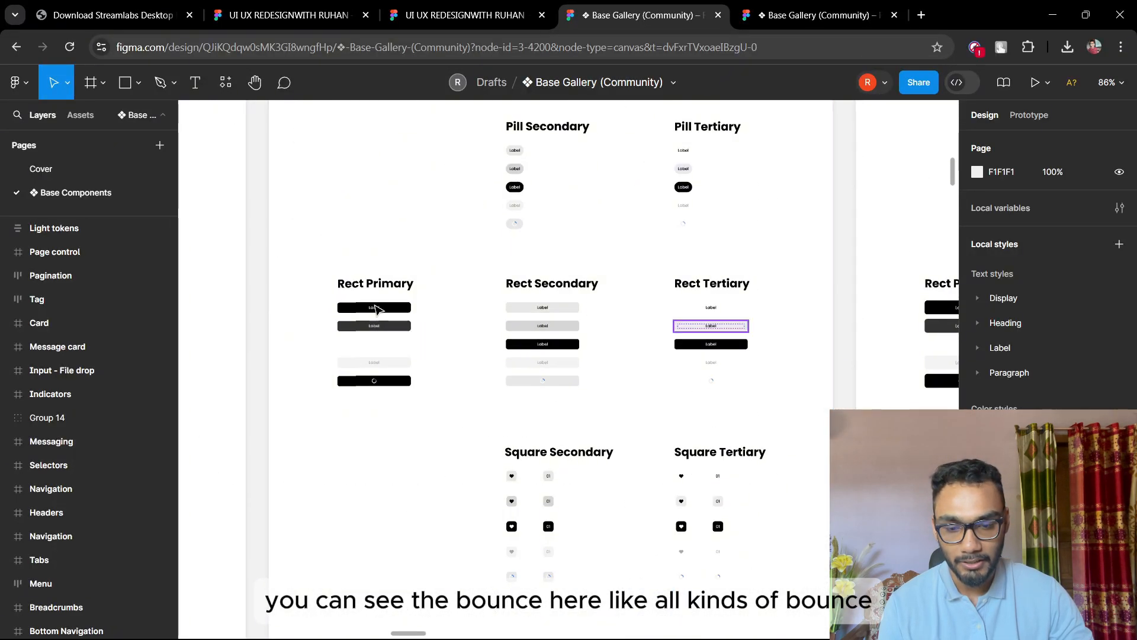
scroll(303, 310, up, 4)
scroll(313, 287, down, 5)
scroll(537, 299, up, 2)
scroll(711, 289, down, 3)
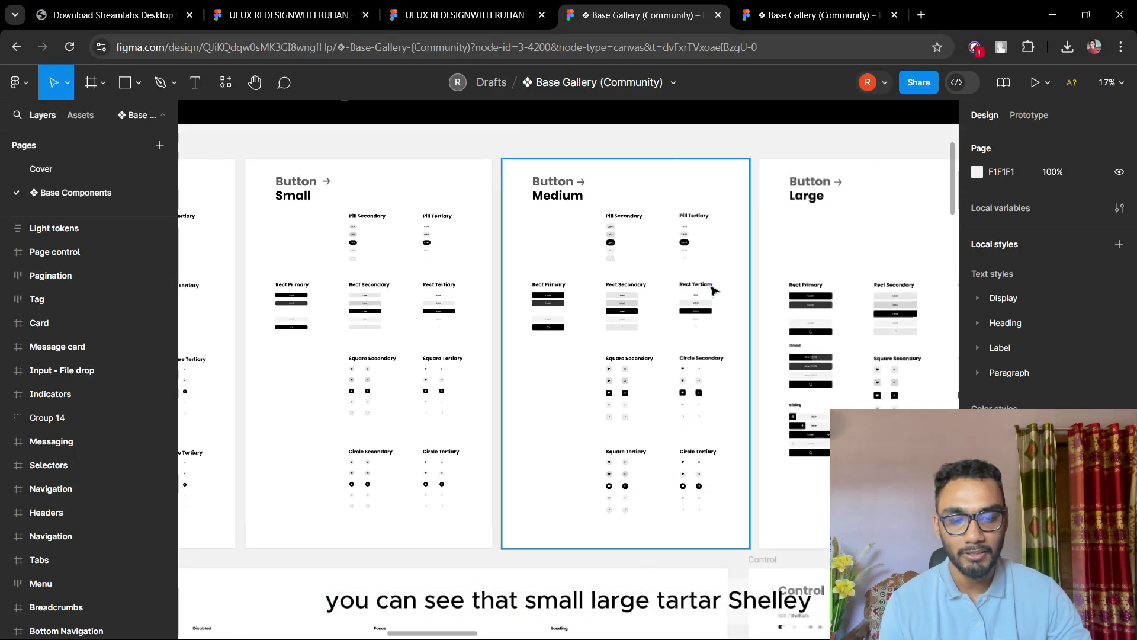
scroll(529, 224, down, 3)
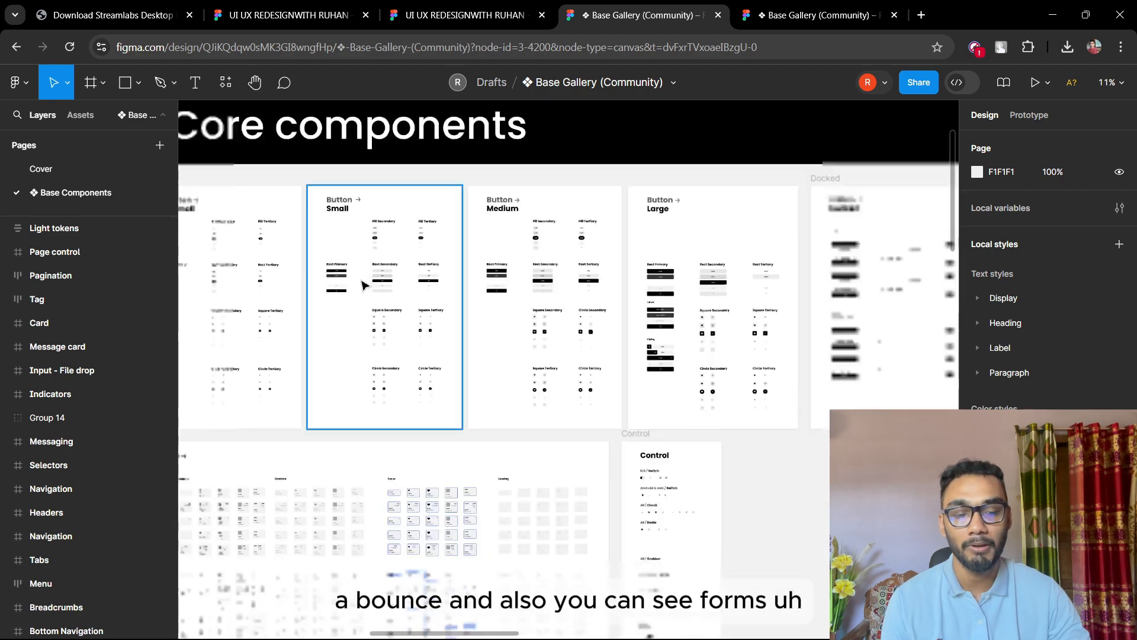
Step: Examine the Input Text field variants in the Forms section of the Base Components page
scroll(533, 266, right, 5)
scroll(660, 140, up, 6)
scroll(660, 141, down, 3)
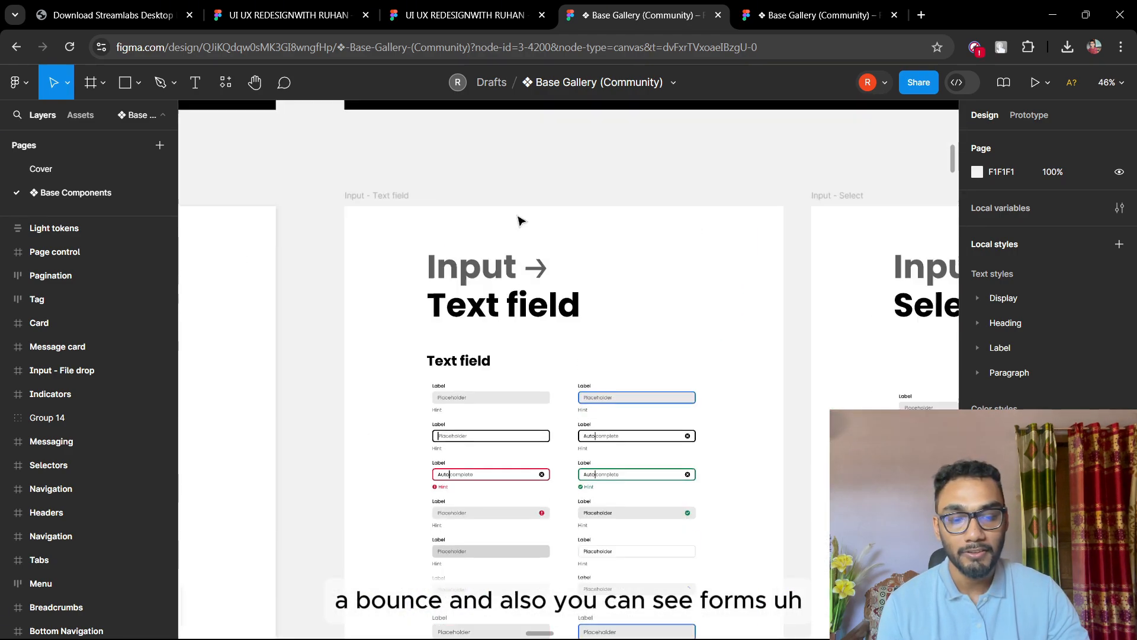
scroll(533, 367, up, 6)
scroll(535, 350, down, 3)
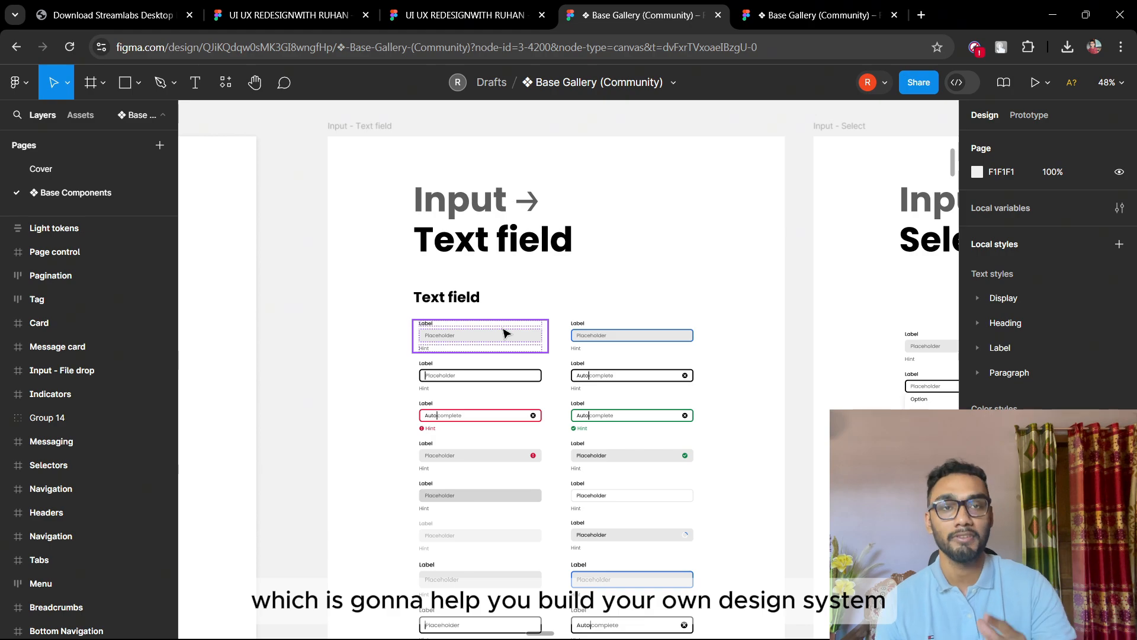
scroll(557, 287, down, 4)
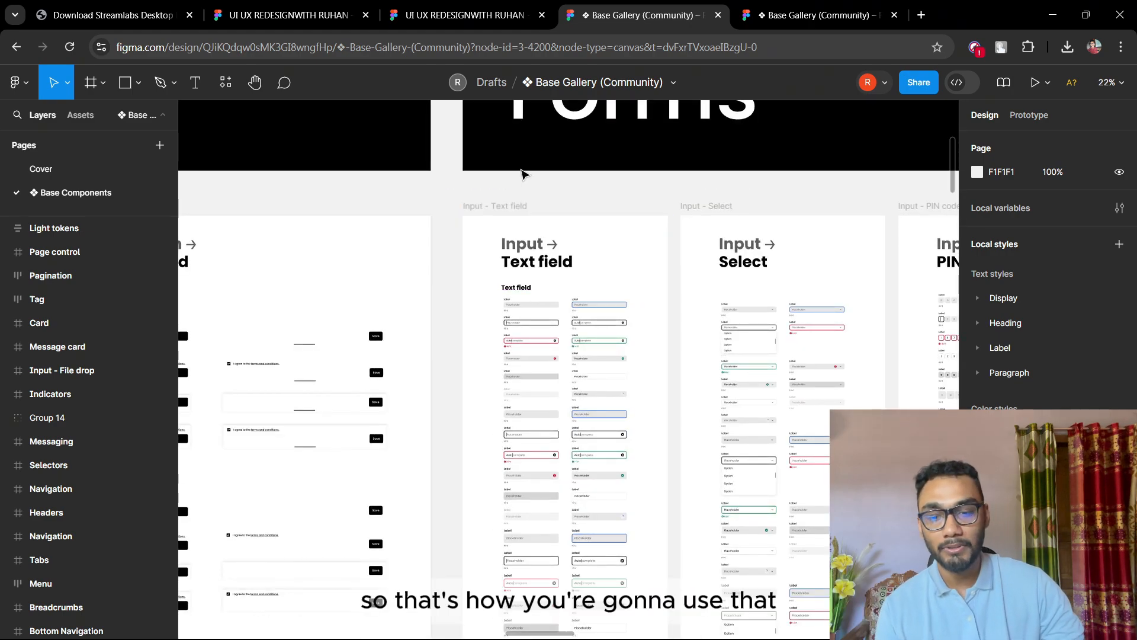
scroll(551, 195, up, 6)
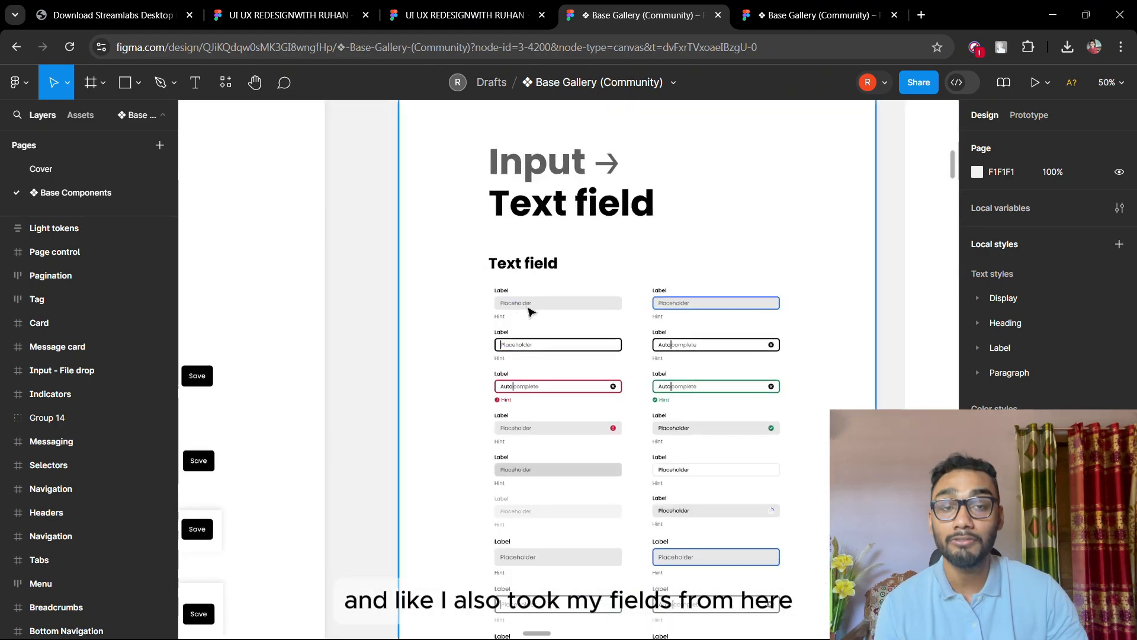
scroll(524, 305, down, 3)
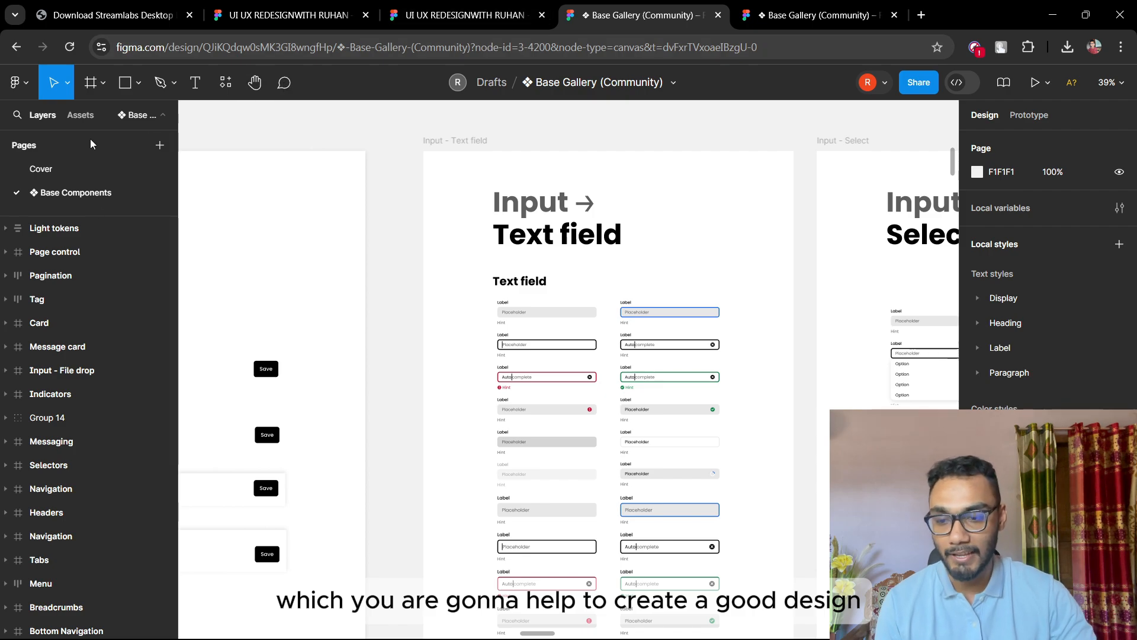
Step: Return to the UNet design file and compare the new form's fields, Remember Me checkbox and Forgot Password link with the original screen's colors
click(333, 16)
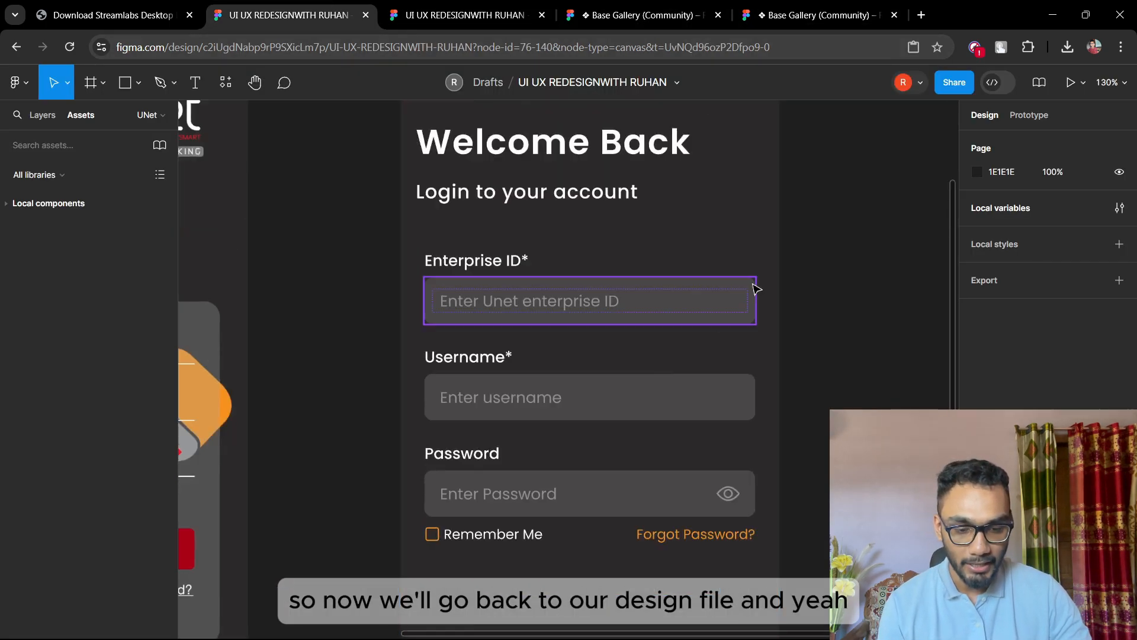
click(533, 300)
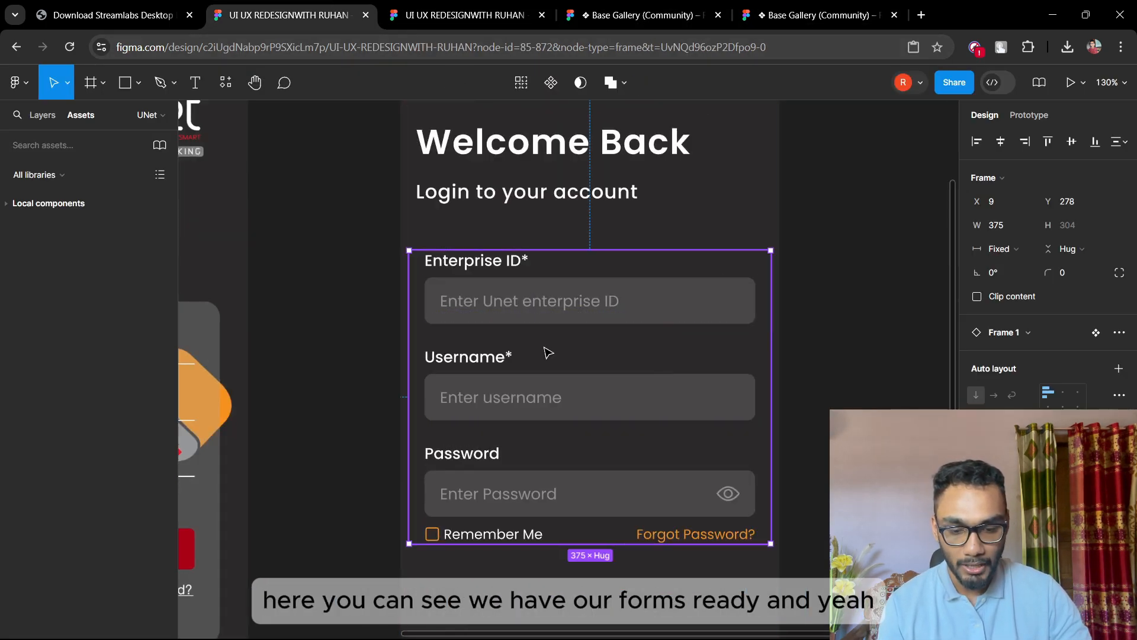
scroll(649, 341, down, 2)
scroll(559, 444, up, 3)
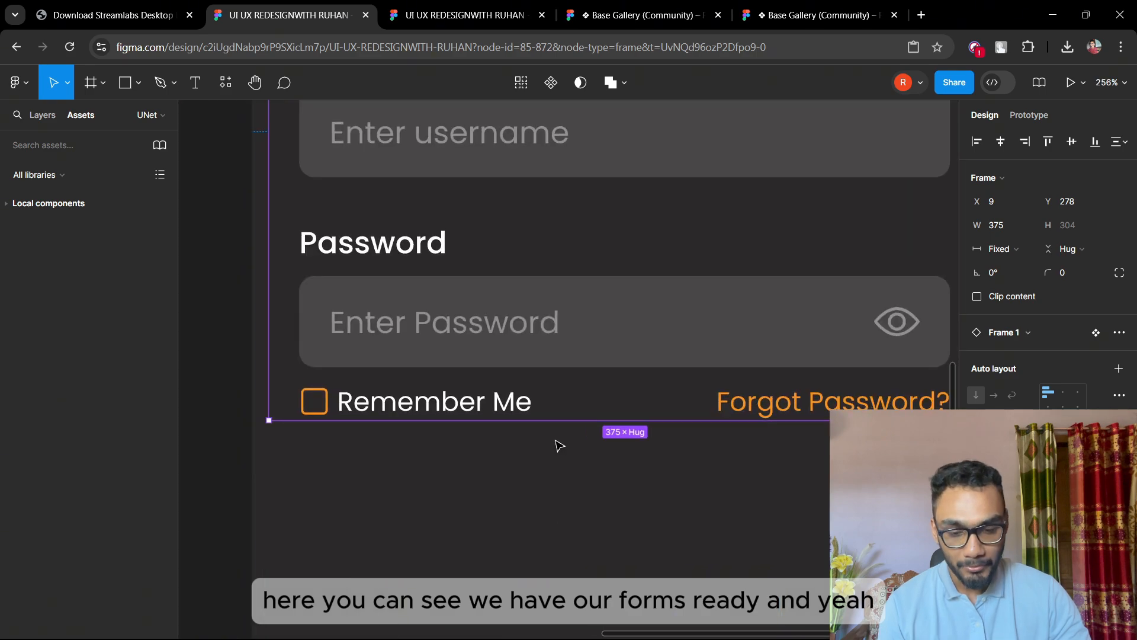
key(Escape)
scroll(693, 379, down, 8)
scroll(521, 319, up, 5)
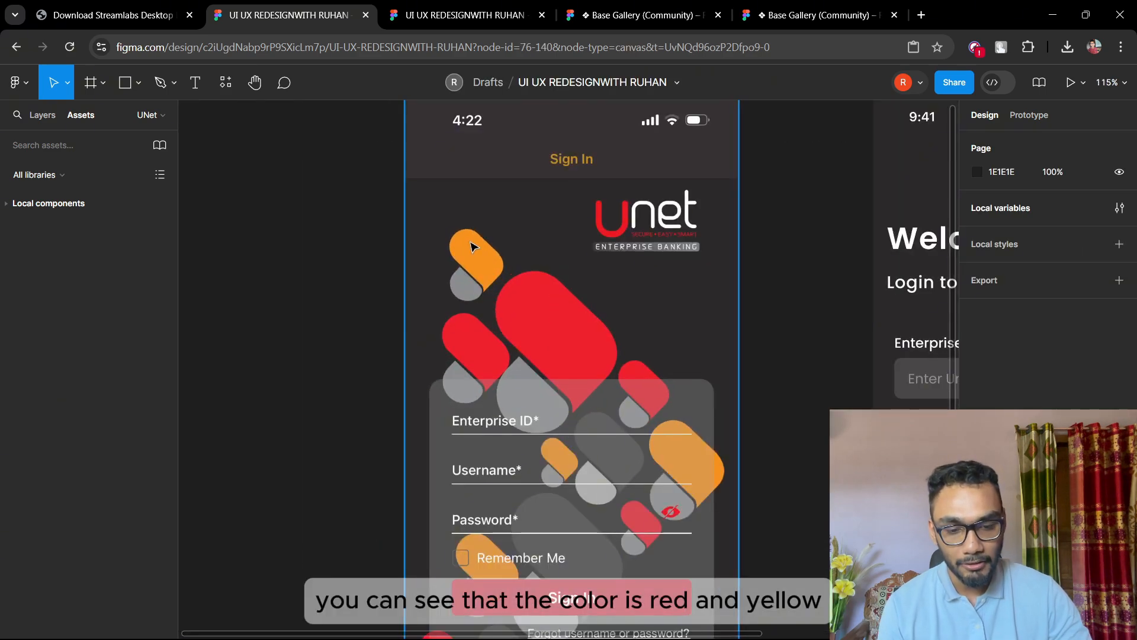
scroll(472, 246, down, 5)
scroll(767, 407, up, 7)
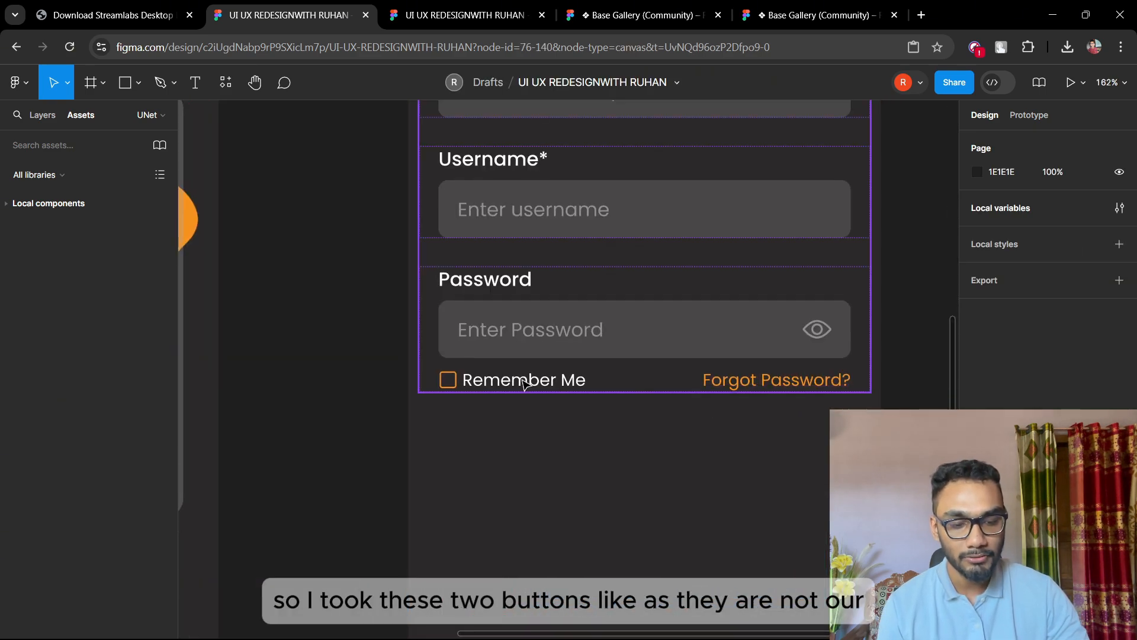
scroll(807, 389, up, 4)
scroll(807, 388, down, 3)
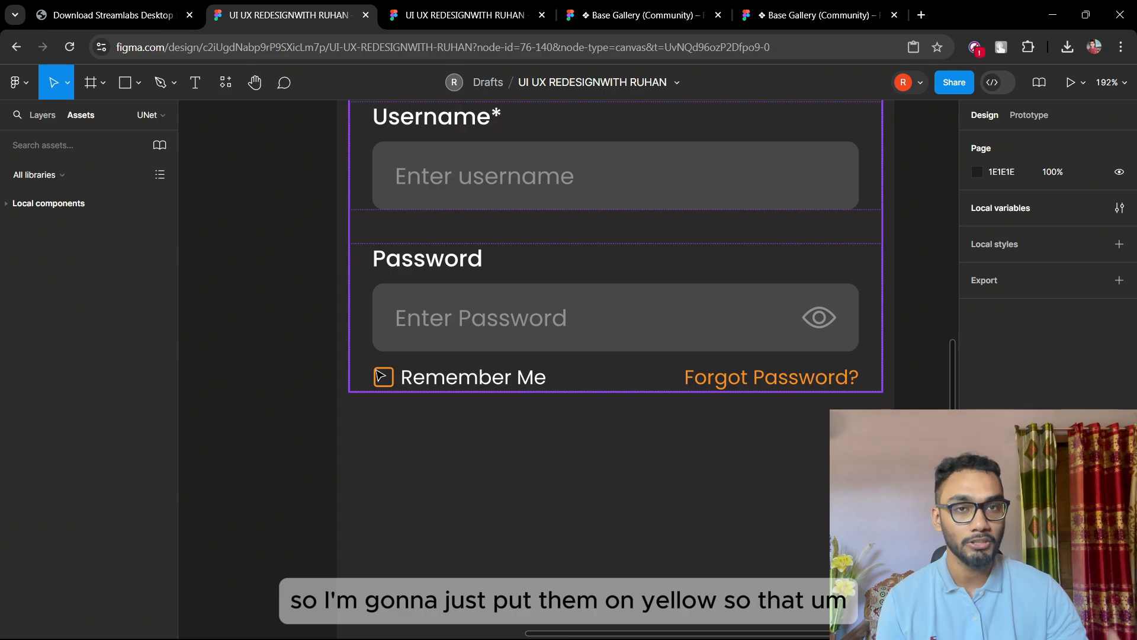
scroll(382, 375, down, 5)
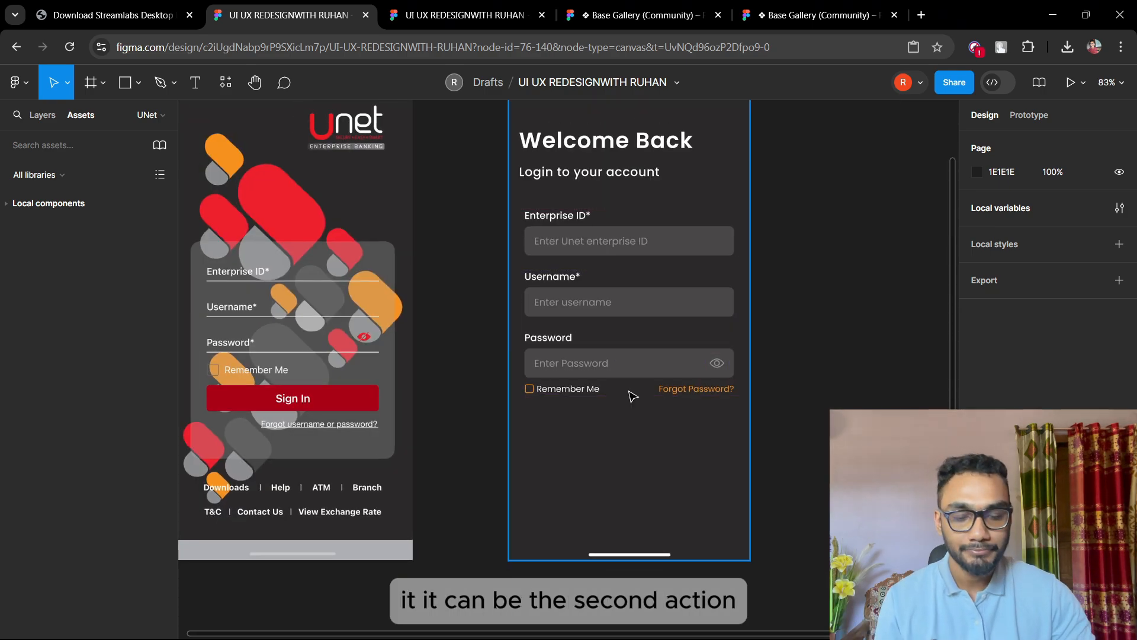
scroll(553, 381, up, 5)
scroll(519, 438, up, 4)
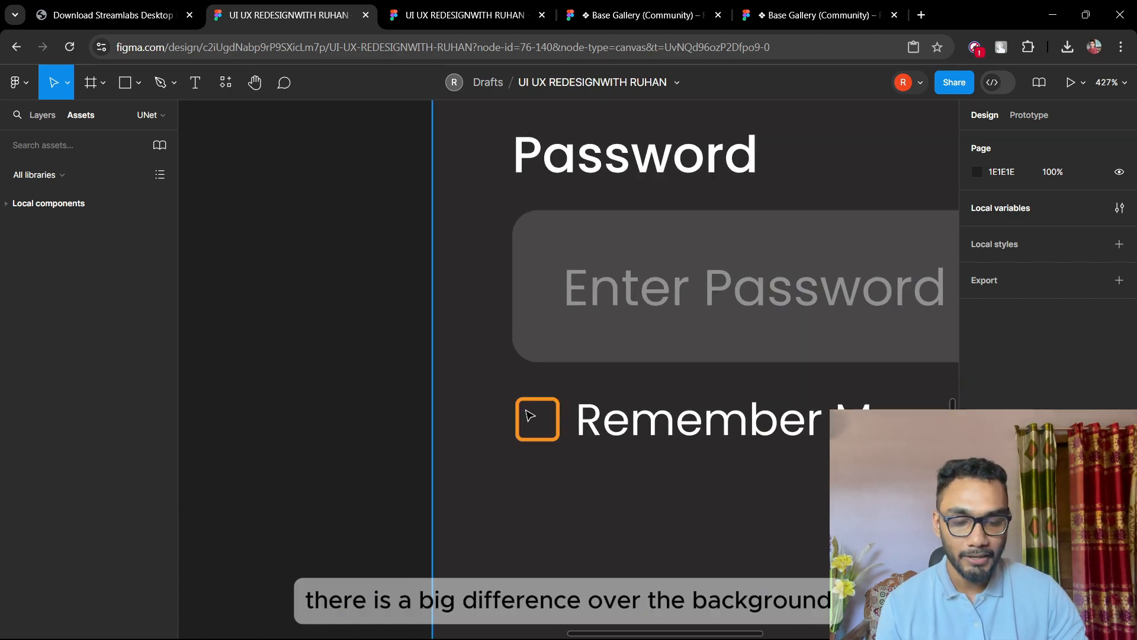
scroll(529, 416, down, 8)
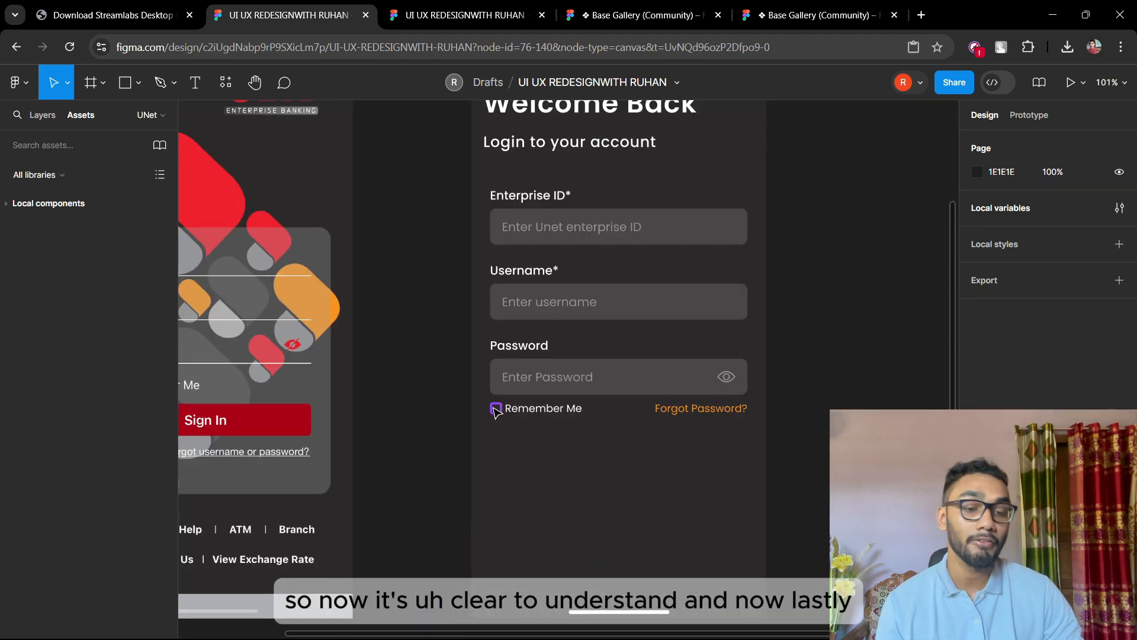
Step: Insert an instance of the red Sign In Button component and place it below the login form at about X 25, Y 627
scroll(496, 411, down, 2)
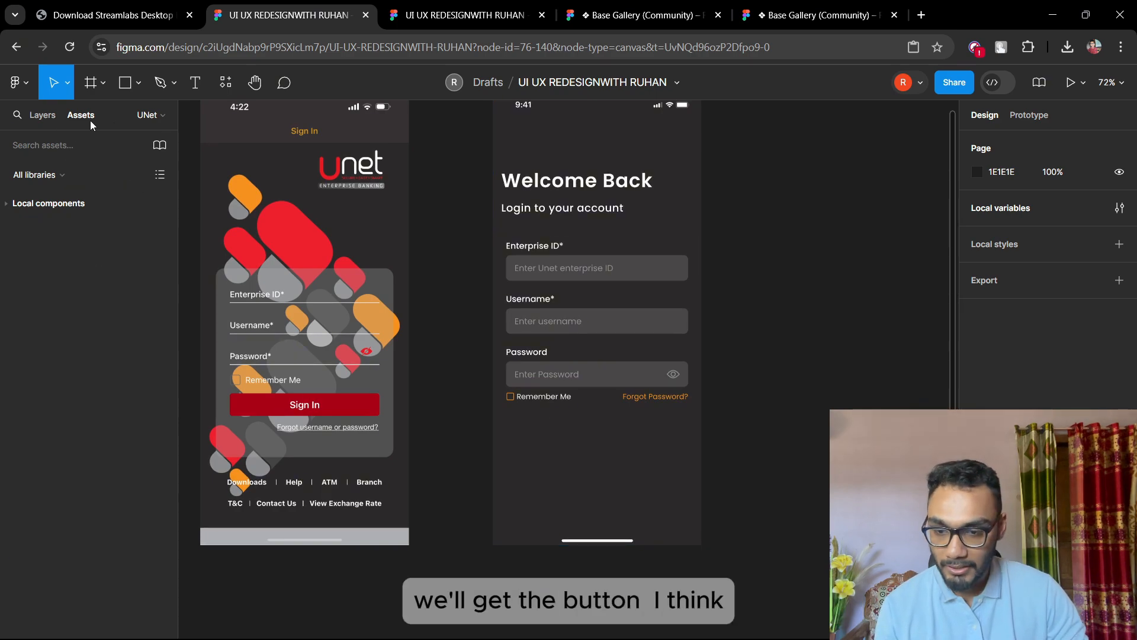
click(48, 203)
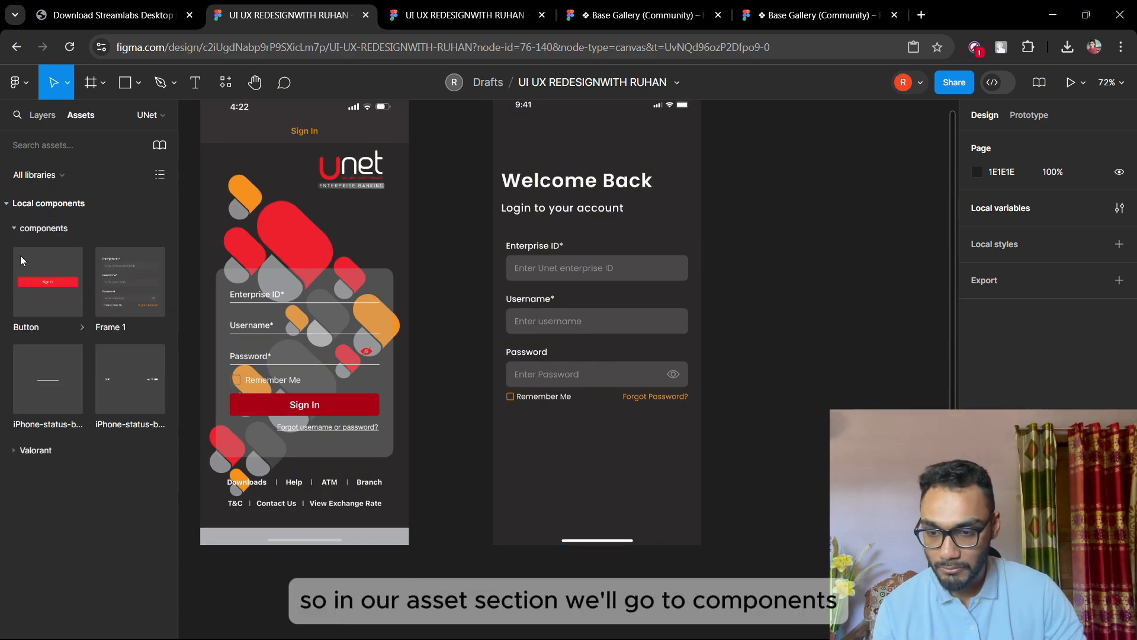
drag(95, 326, 598, 420)
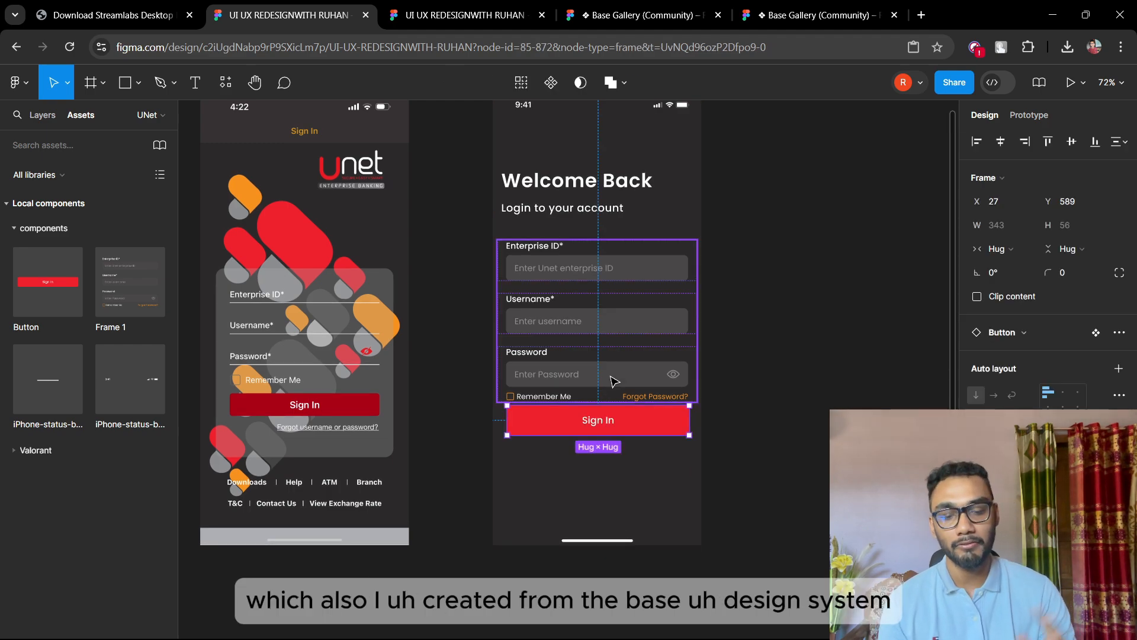
scroll(613, 380, down, 2)
scroll(628, 356, up, 5)
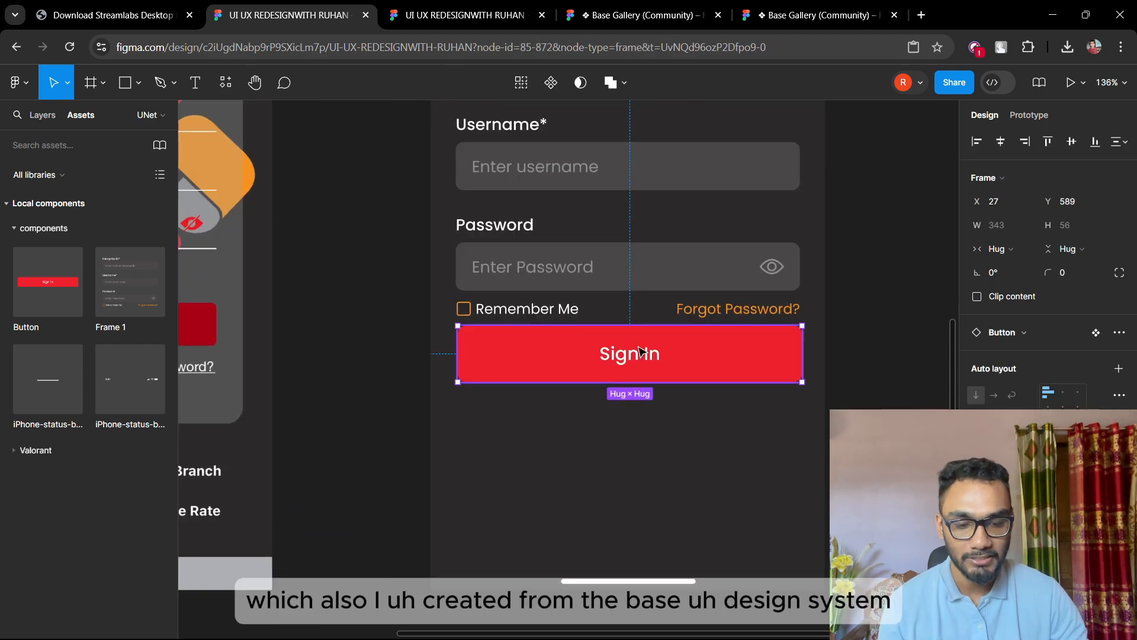
scroll(647, 433, down, 5)
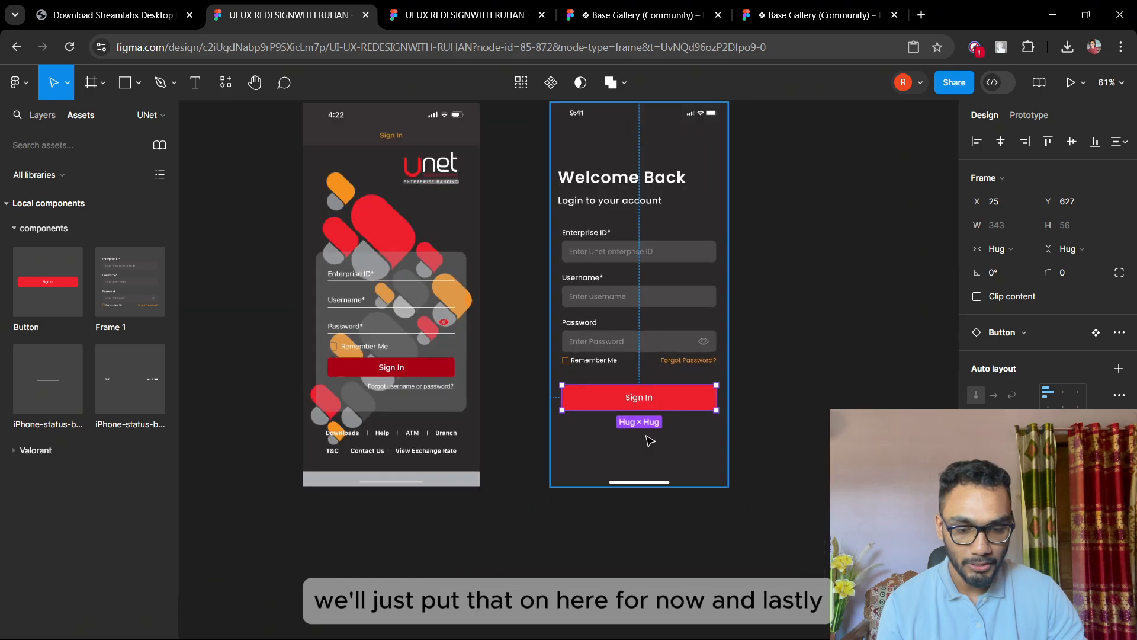
click(776, 325)
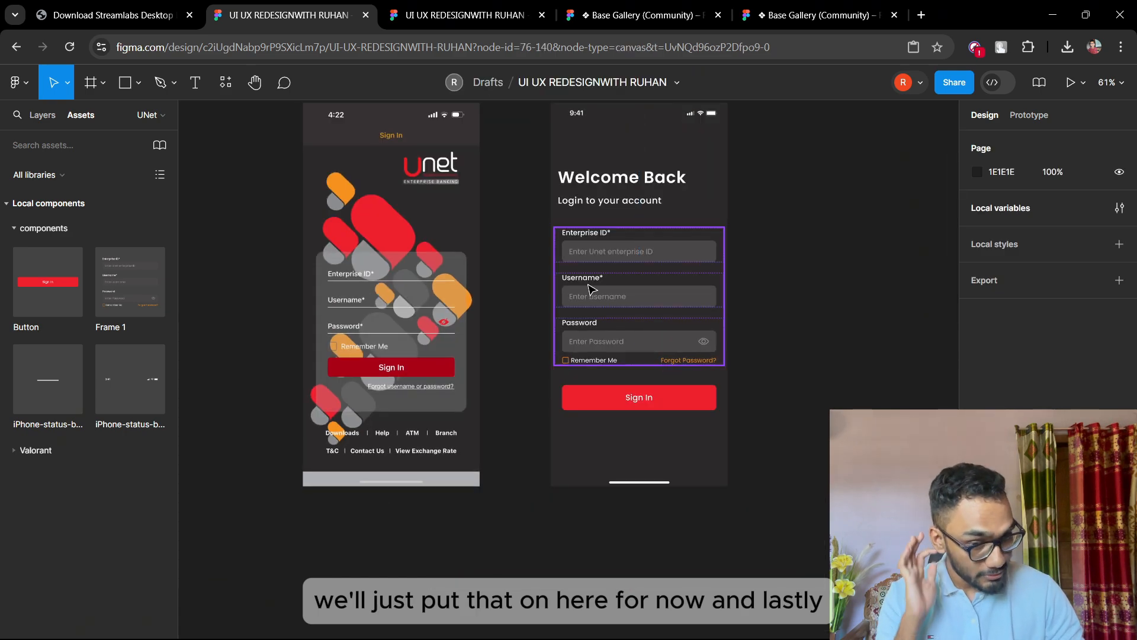
Step: Copy the "Don't have an account? Create One" text from the components page
scroll(640, 318, up, 1)
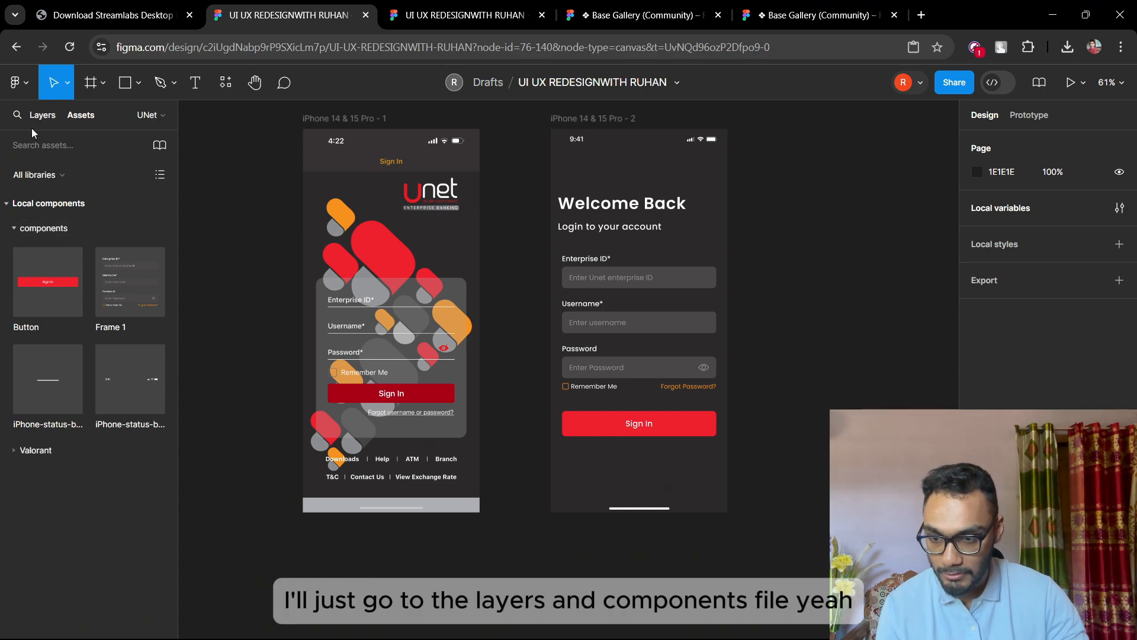
click(46, 119)
click(54, 240)
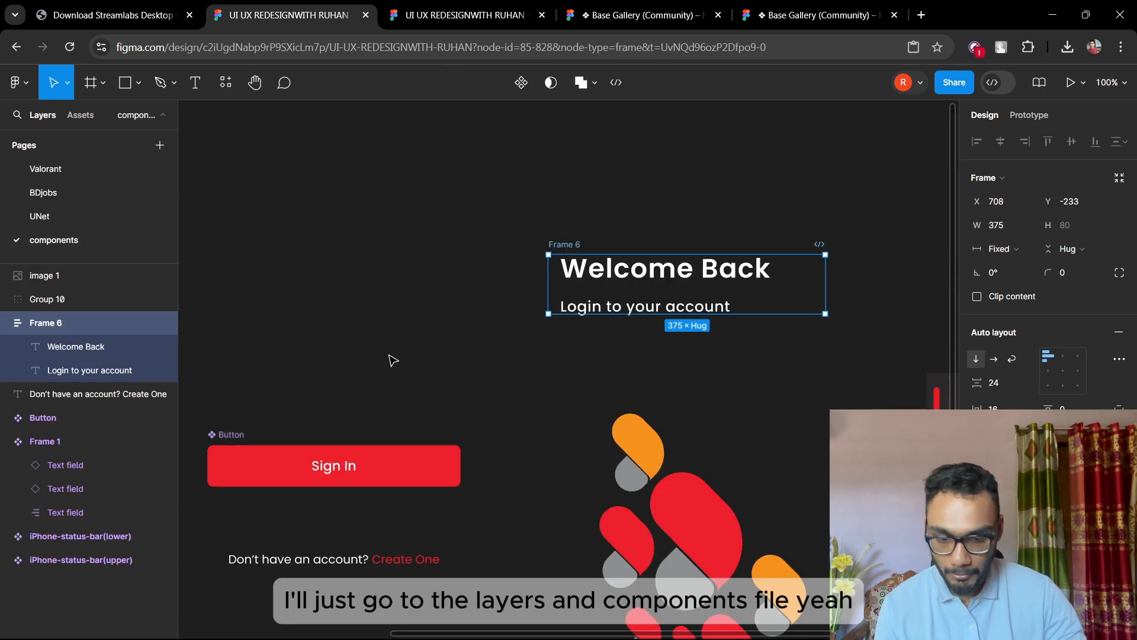
scroll(408, 334, down, 4)
scroll(408, 334, down, 3)
click(350, 325)
right_click(351, 325)
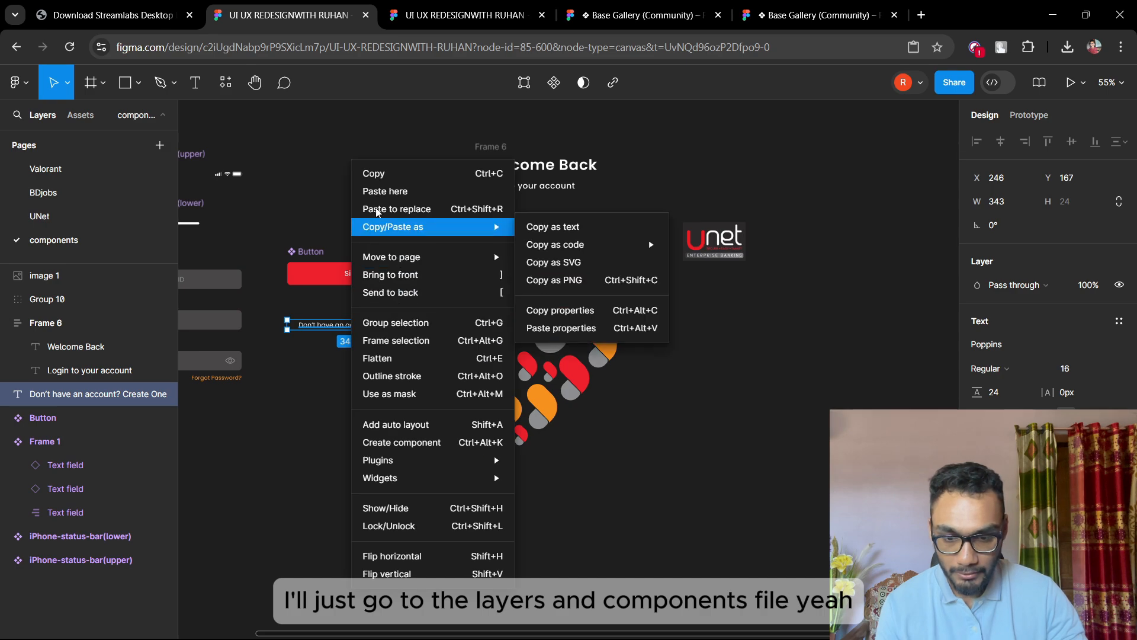
click(378, 178)
Step: Paste the "Don't have an account? Create One" text on the UNet page and place it below the Sign In button at about X 50, Y 750
click(39, 216)
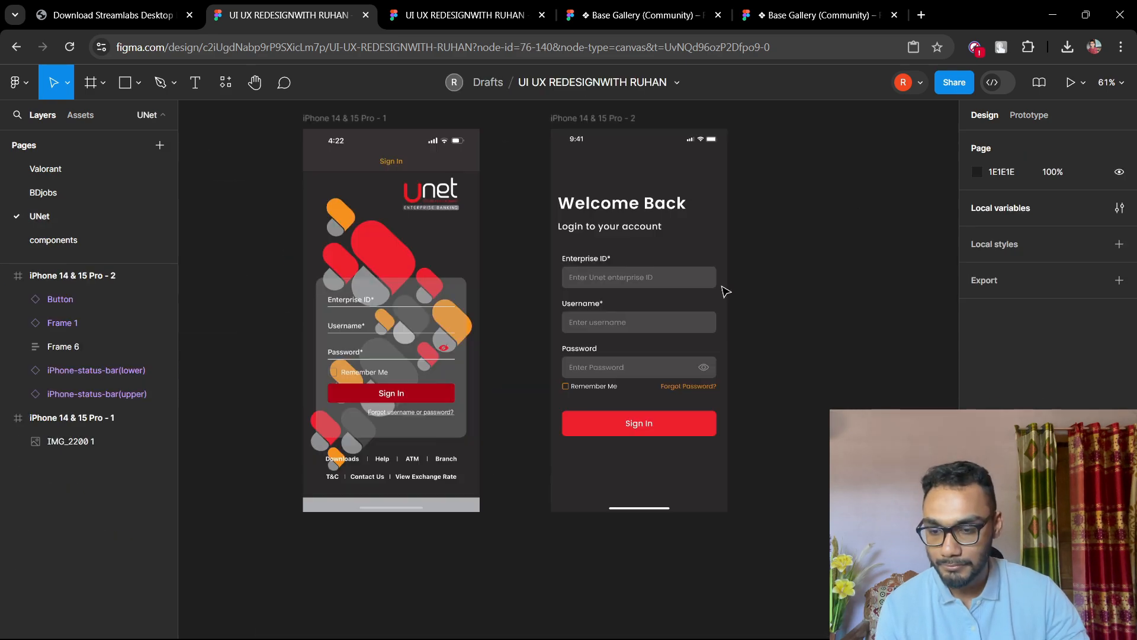
scroll(784, 358, up, 3)
click(801, 320)
scroll(764, 302, down, 5)
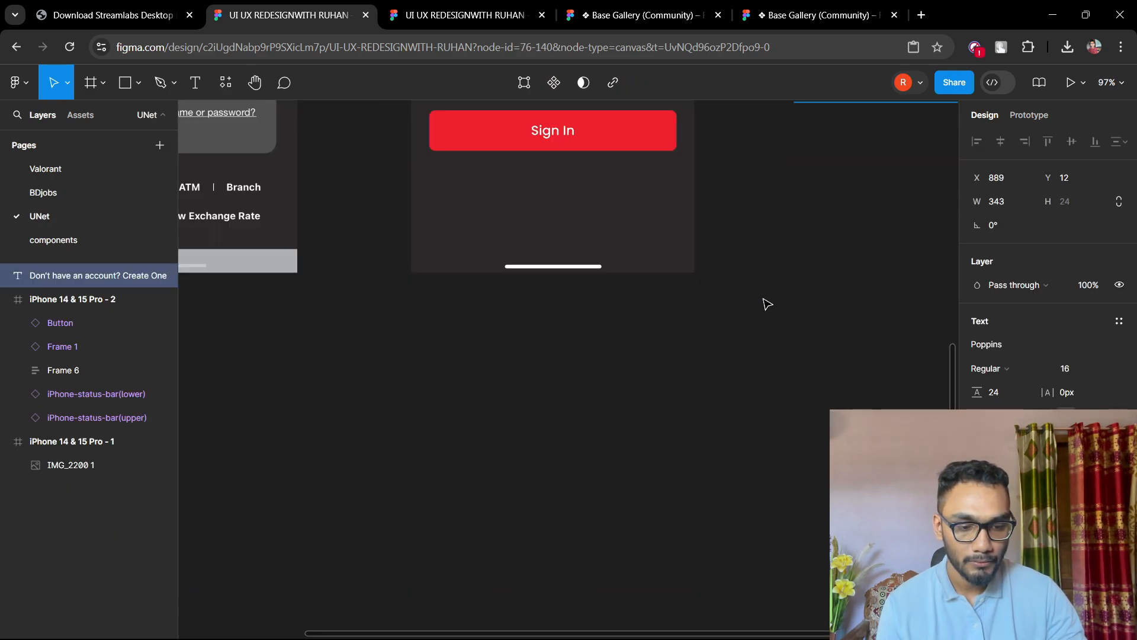
scroll(764, 302, down, 3)
drag(815, 155, 630, 275)
scroll(693, 219, up, 5)
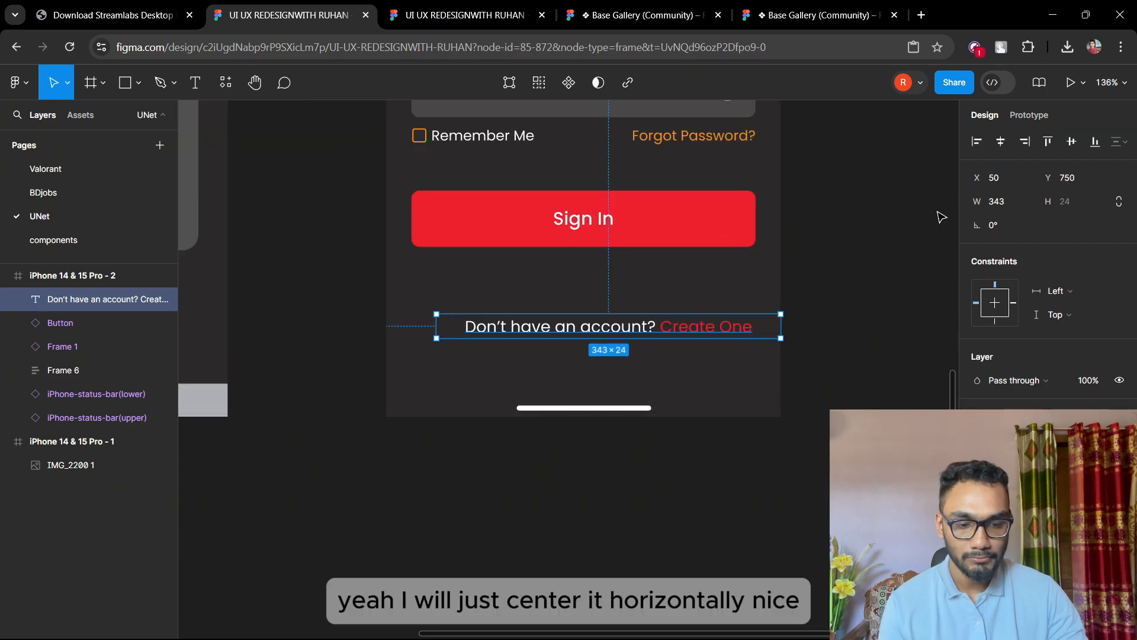
Step: Center the "Don't have an account? Create One" text horizontally in the new iPhone frame
click(1000, 141)
scroll(819, 328, down, 3)
click(801, 385)
scroll(801, 385, up, 4)
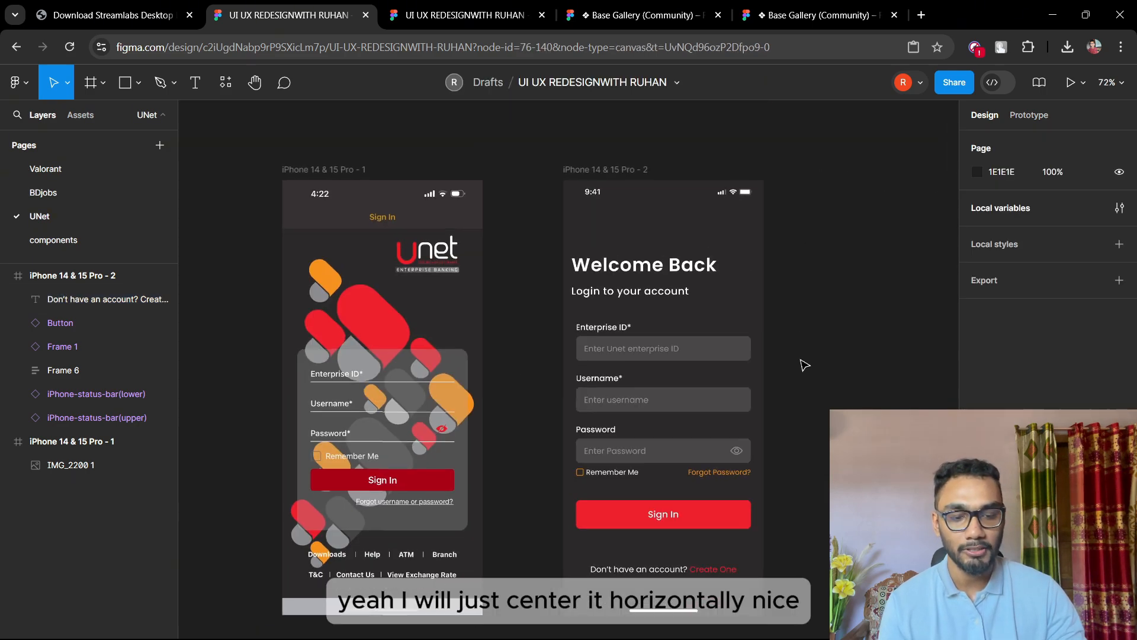
Step: Compare the redesigned login screen with the original UNet screen to judge what the new layout lacks
scroll(802, 373, down, 2)
scroll(731, 432, down, 1)
scroll(737, 459, up, 2)
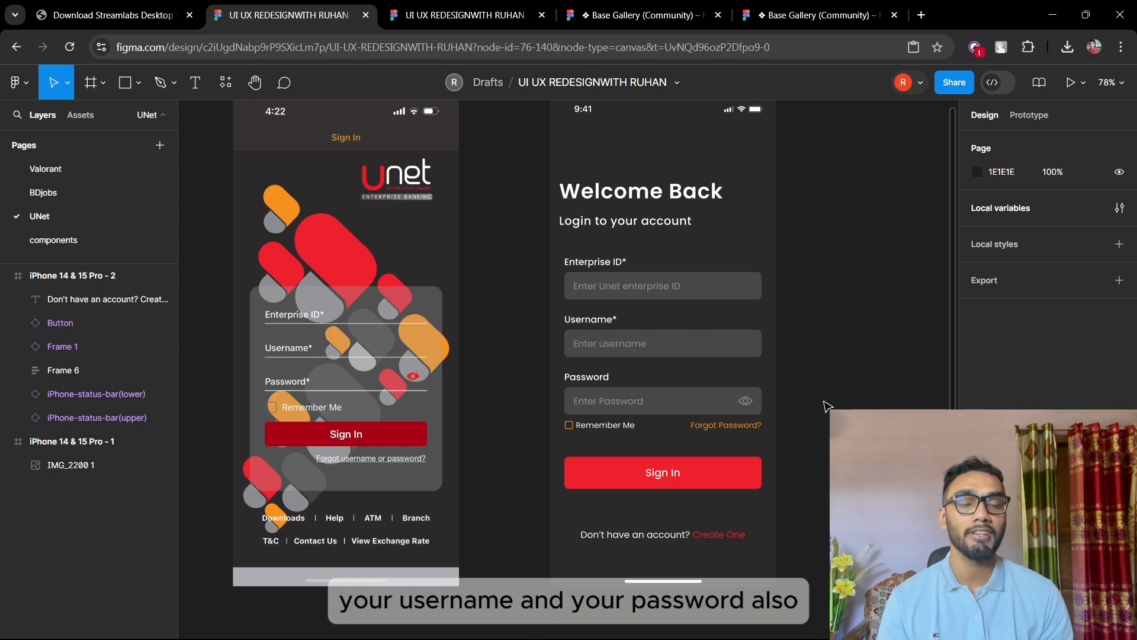
scroll(748, 378, up, 1)
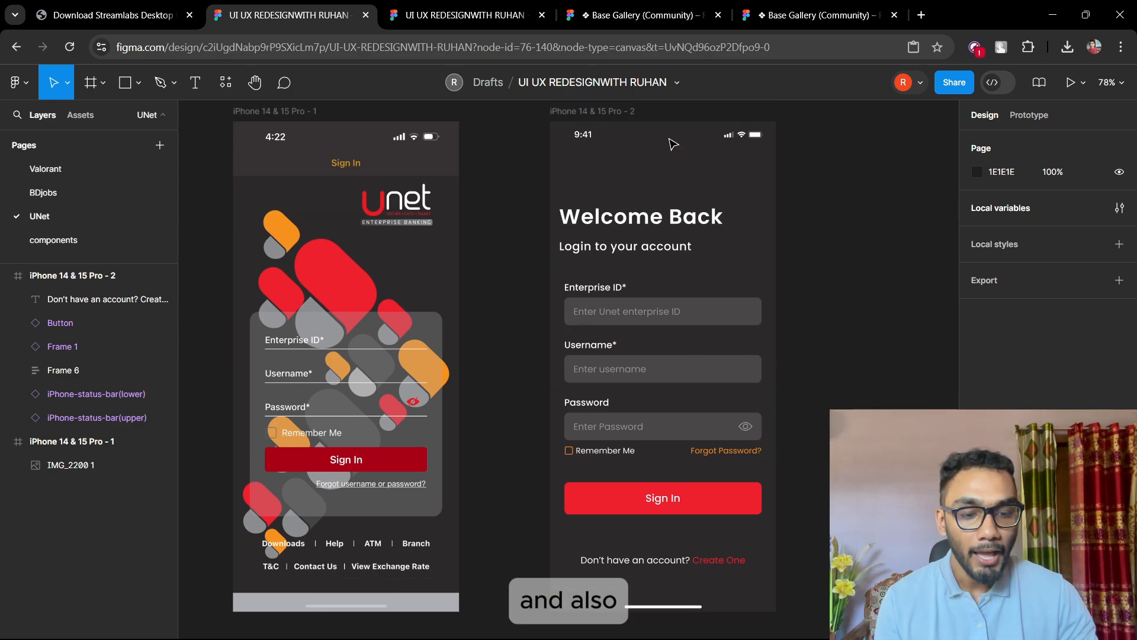
scroll(673, 162, up, 5)
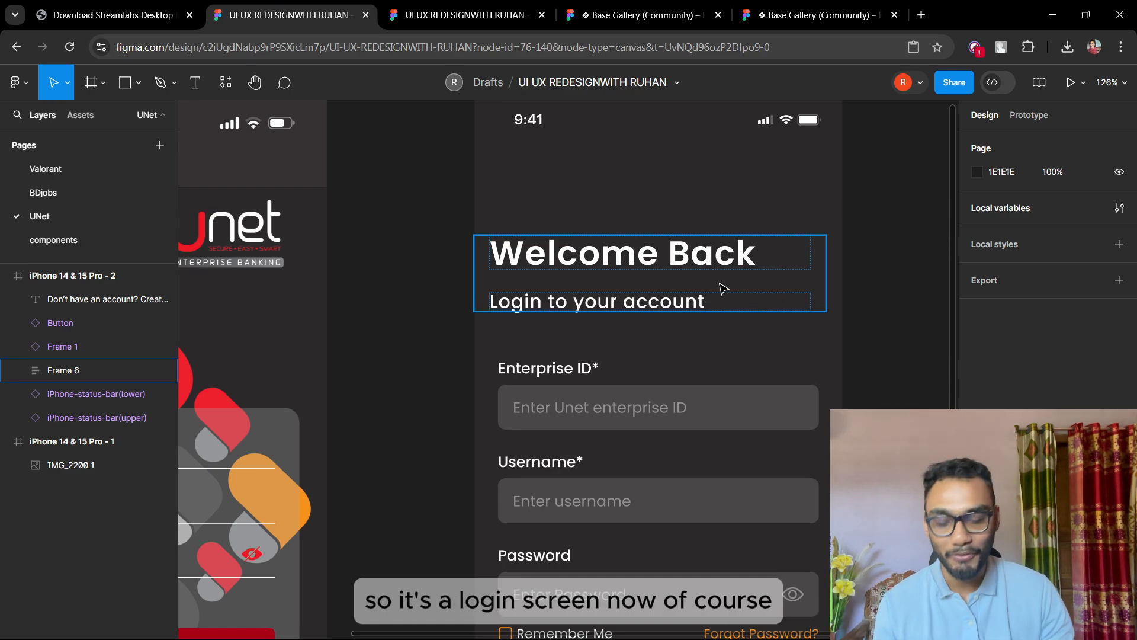
scroll(723, 288, down, 5)
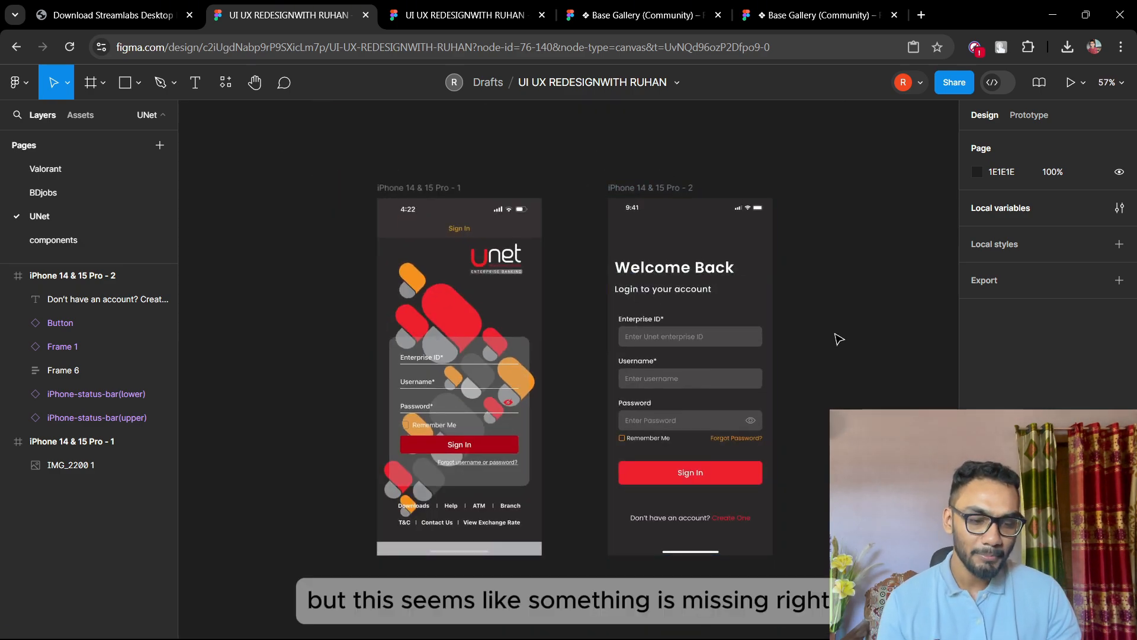
scroll(570, 367, up, 2)
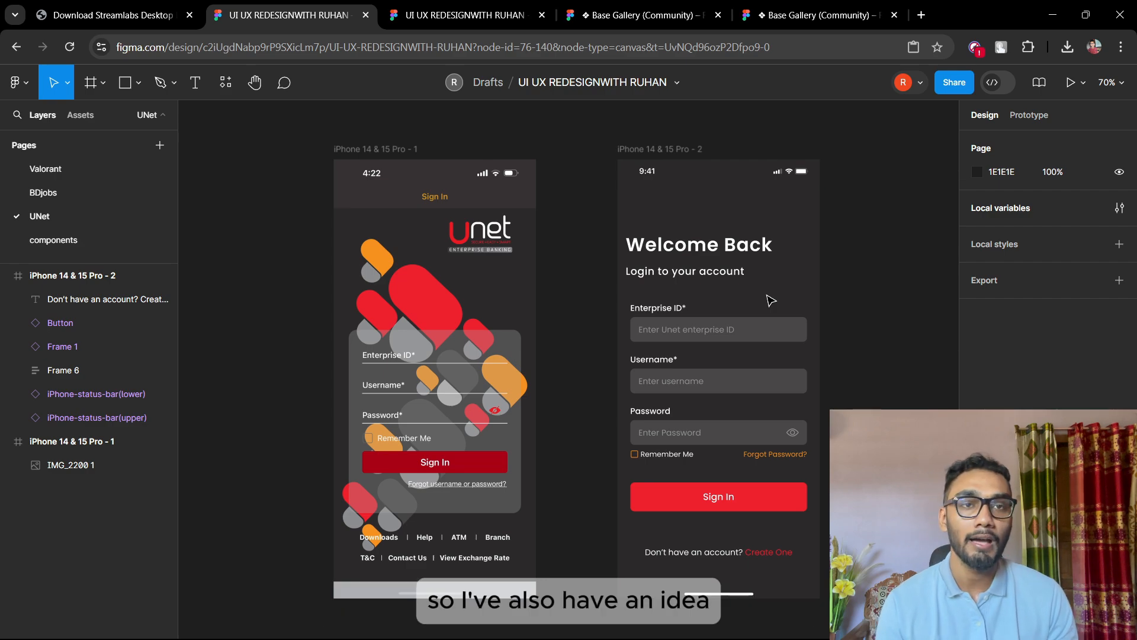
Step: Copy the group of red, orange and grey rounded shapes from the components page
click(65, 240)
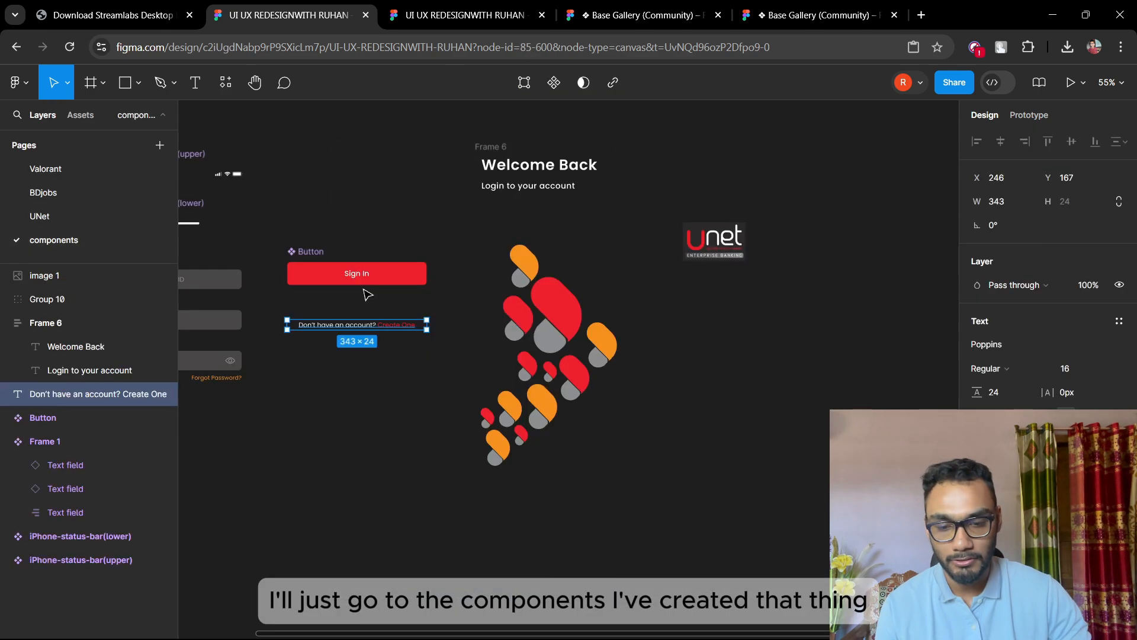
scroll(631, 342, up, 3)
right_click(592, 308)
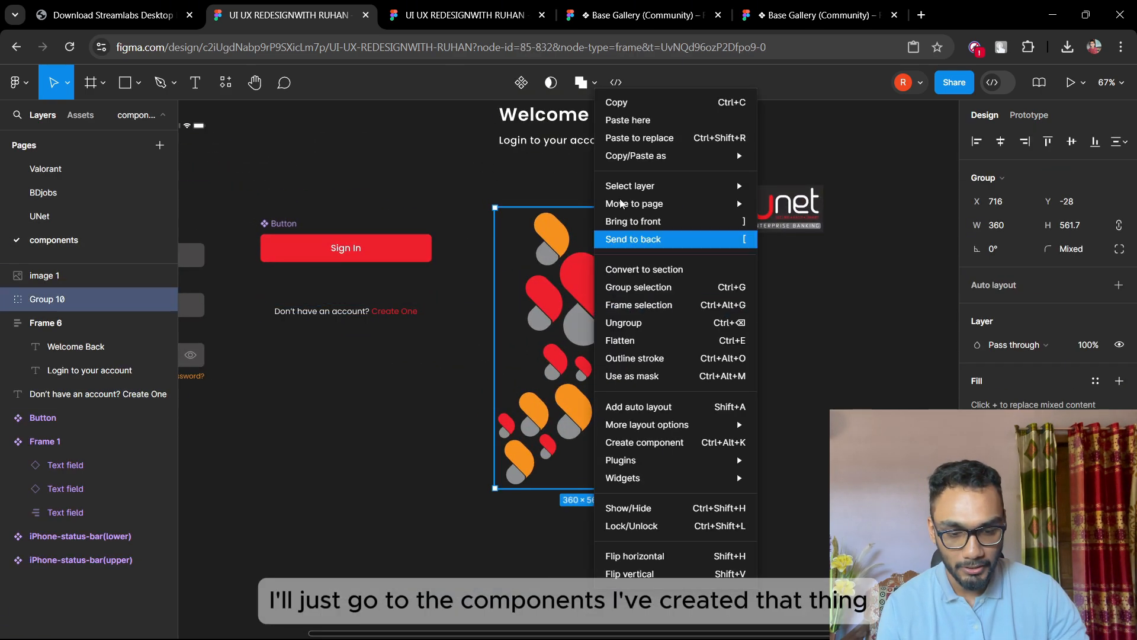
click(639, 104)
Step: Paste the rounded shapes group on the UNet page beside the new iPhone frame at about X 1077, Y -205
click(77, 215)
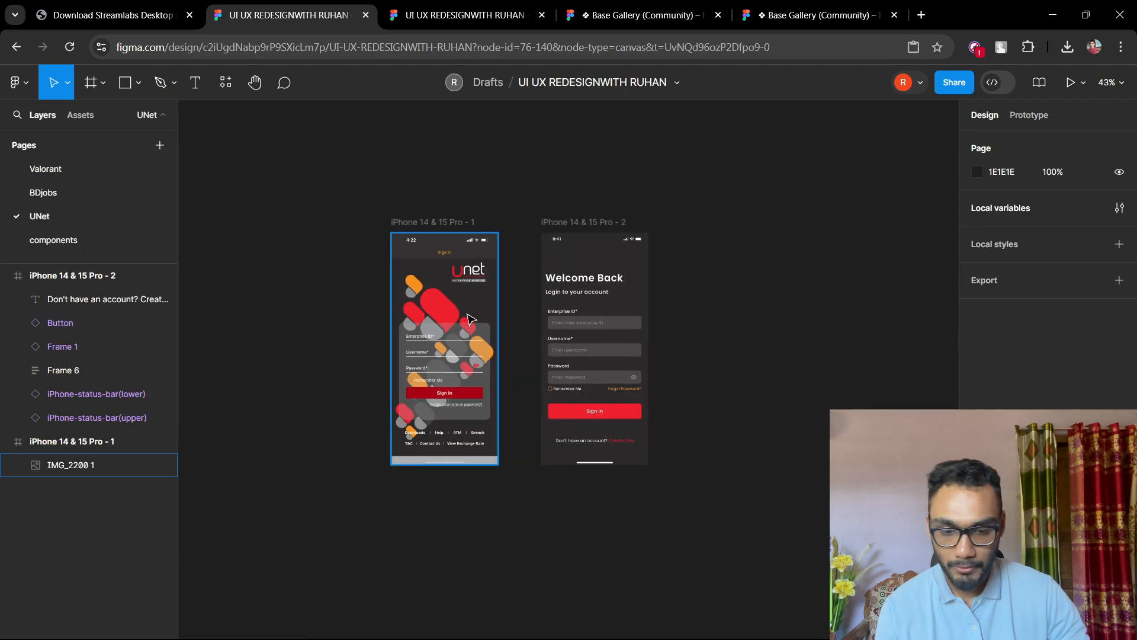
scroll(445, 329, up, 3)
scroll(403, 362, down, 4)
scroll(687, 363, up, 3)
right_click(660, 284)
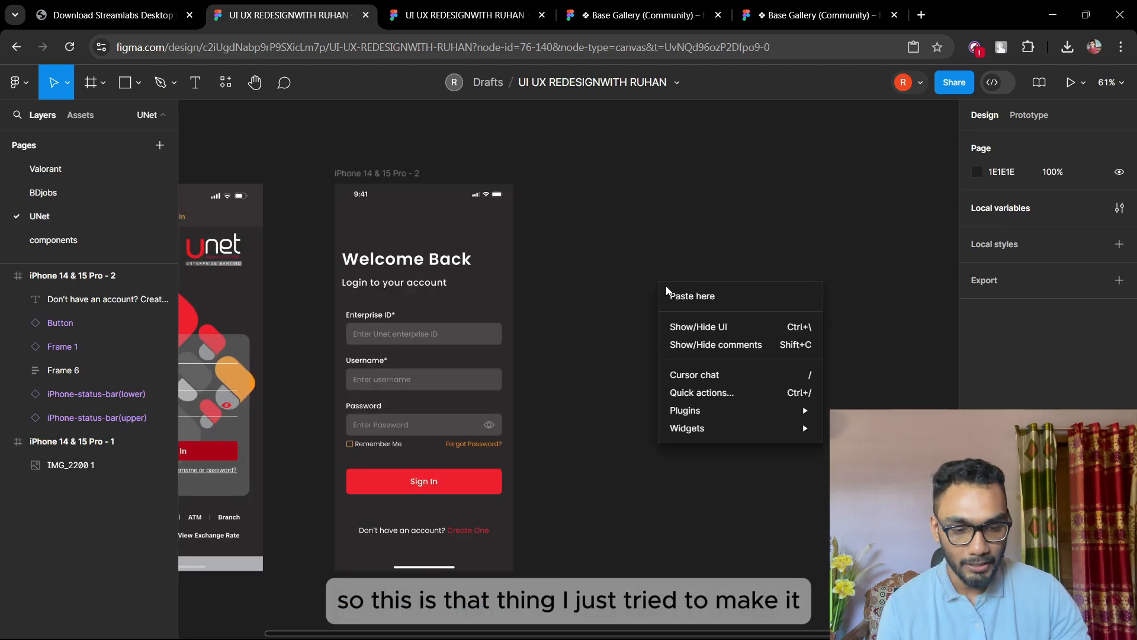
click(682, 298)
scroll(688, 299, down, 1)
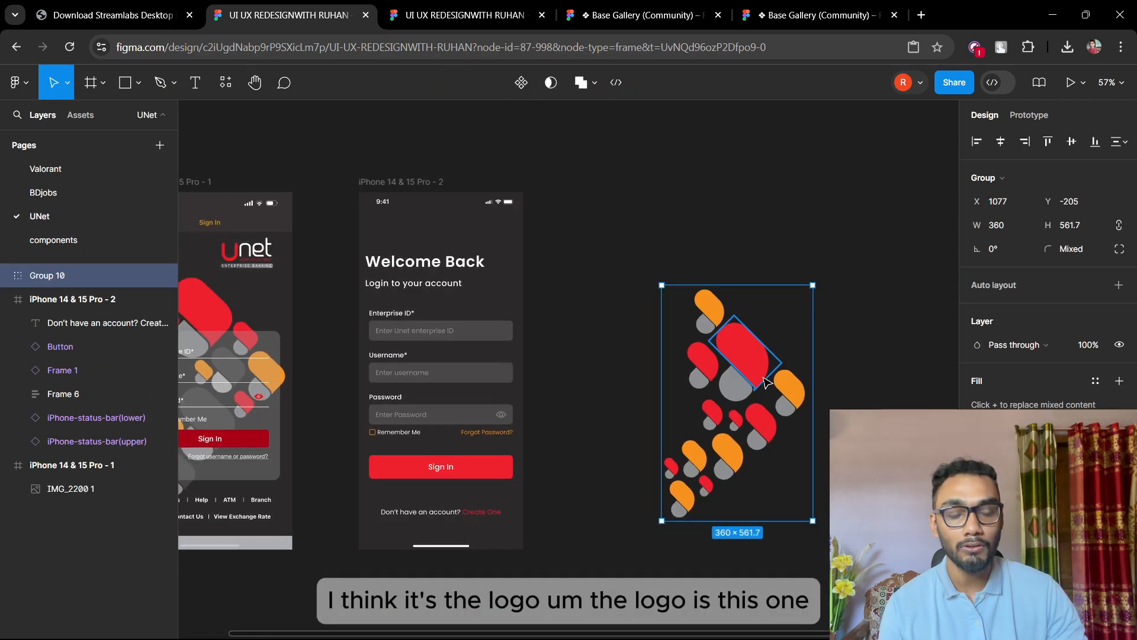
scroll(766, 382, up, 4)
scroll(756, 299, down, 4)
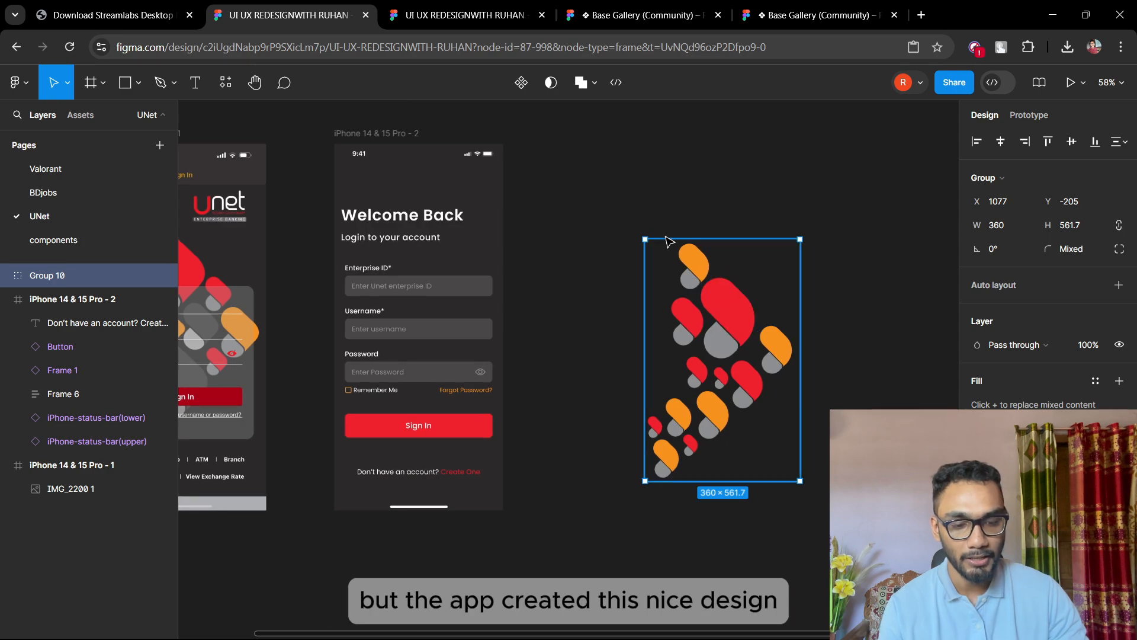
click(741, 180)
click(399, 226)
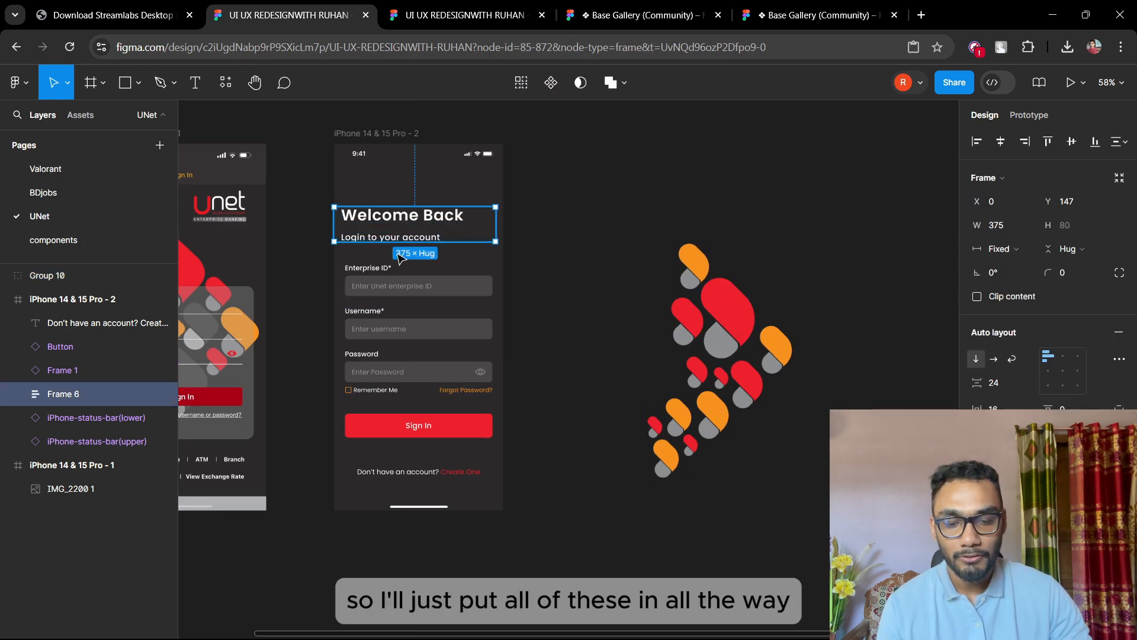
shift+click(414, 299)
shift+click(418, 425)
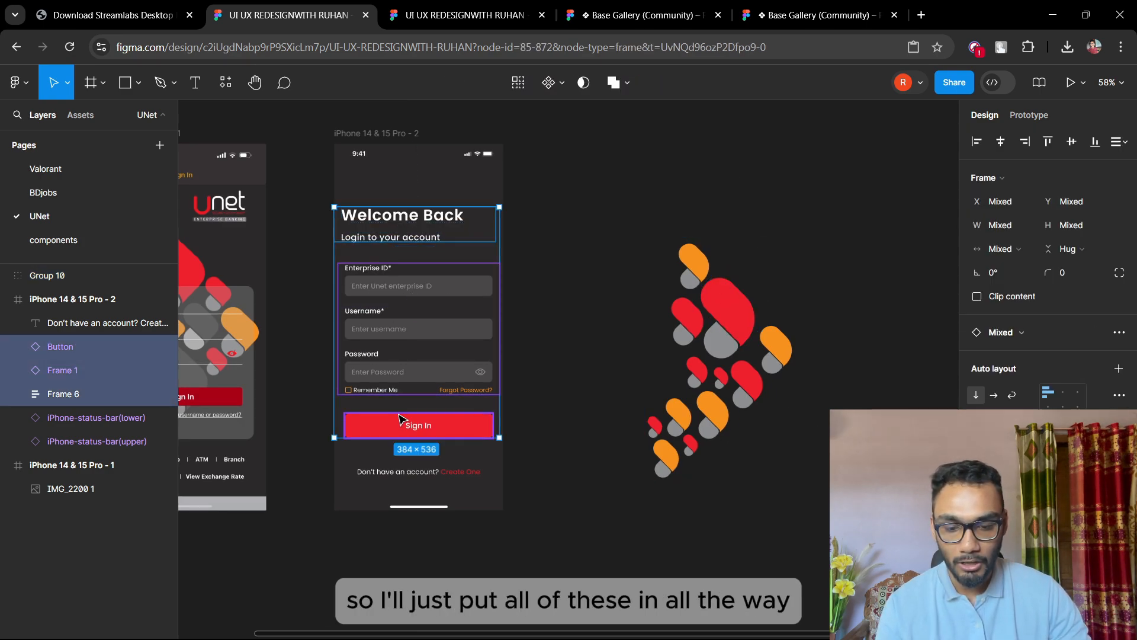
shift+click(409, 473)
click(569, 337)
Step: Combine the Welcome Back text, the login form and the Sign In button into one auto layout frame
click(448, 236)
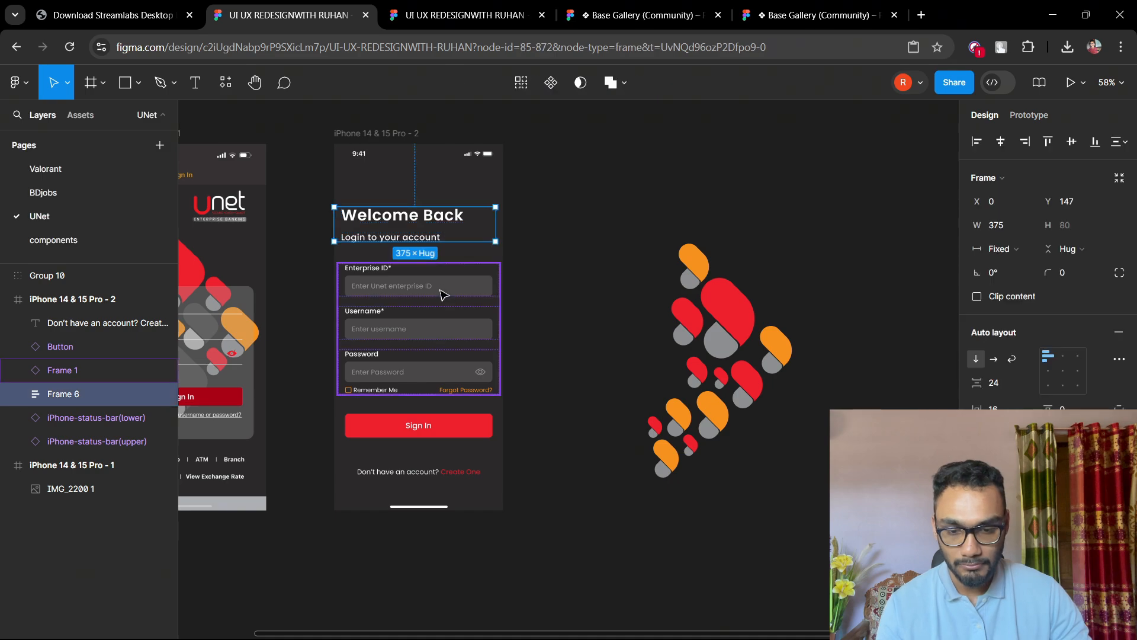
shift+click(444, 292)
shift+click(414, 426)
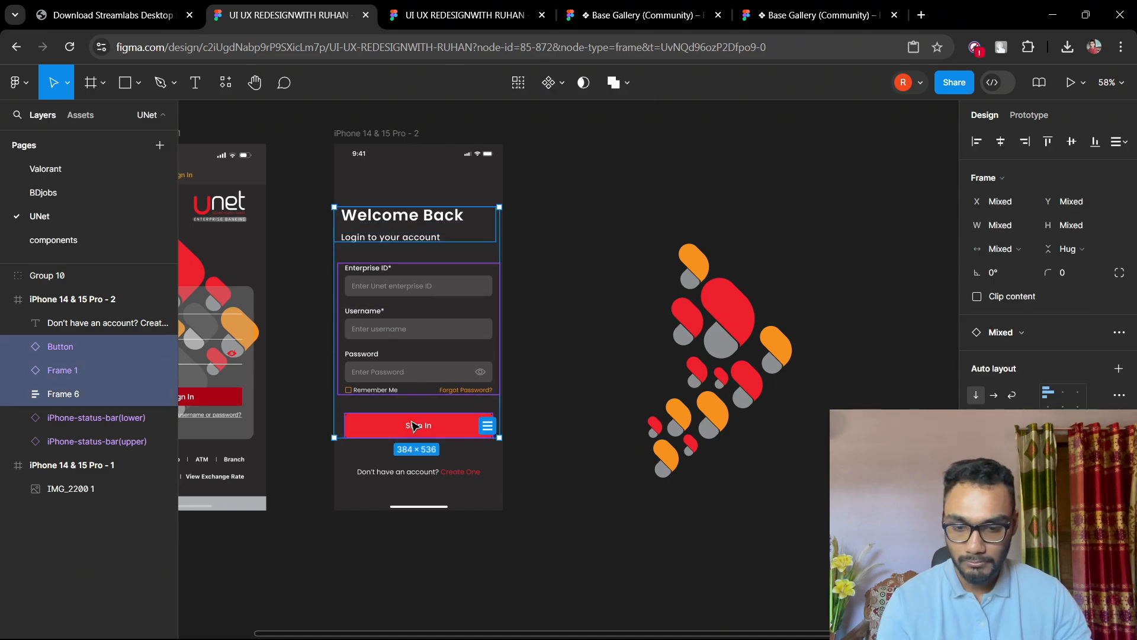
key(shift+a)
click(609, 304)
scroll(468, 294, up, 3)
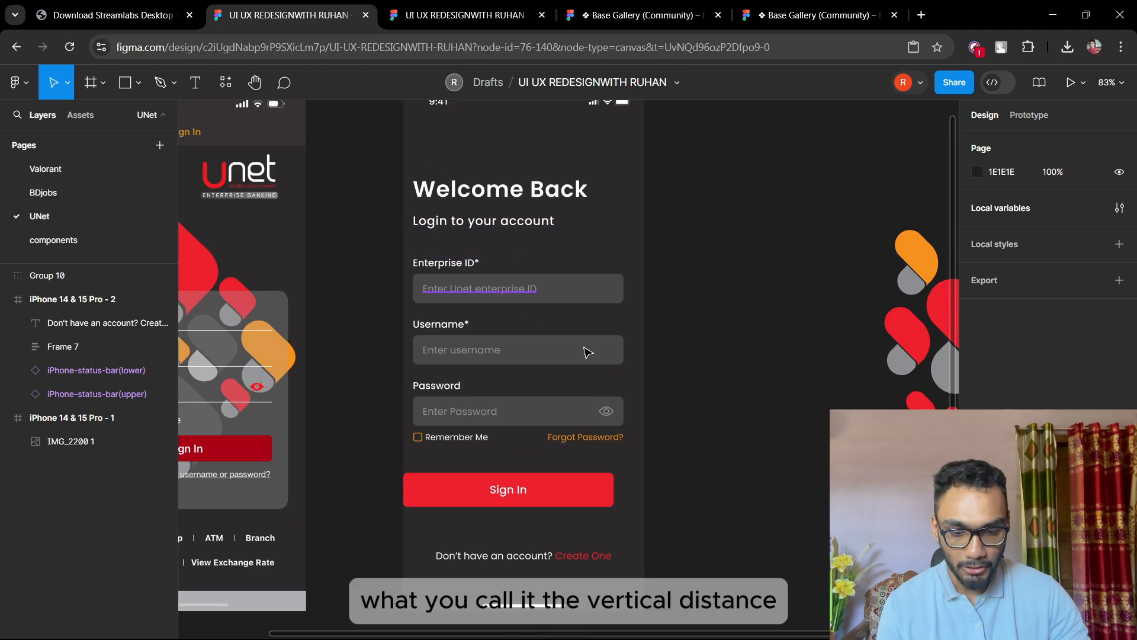
scroll(586, 353, down, 2)
Step: Set the alignment of the new auto layout frame's contents to center
click(537, 247)
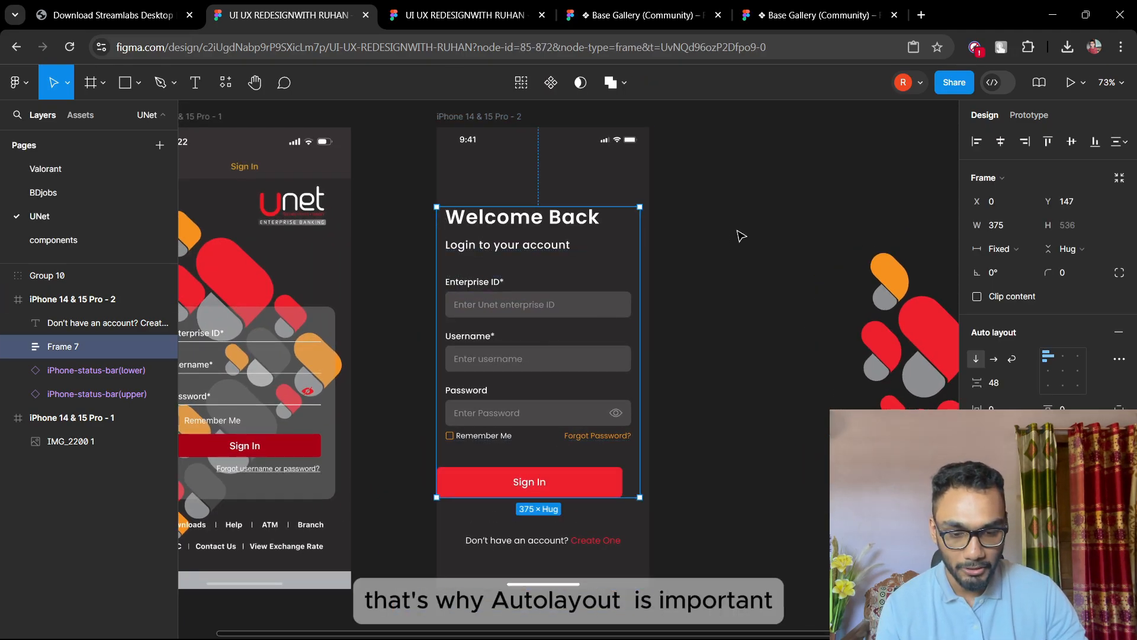
click(1063, 371)
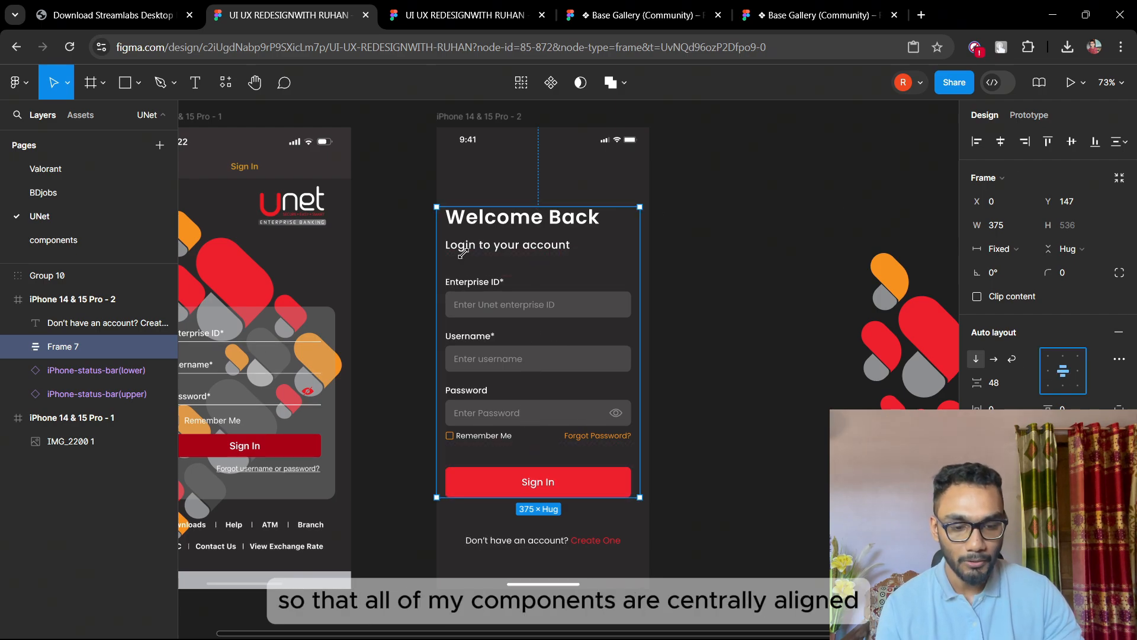
click(594, 191)
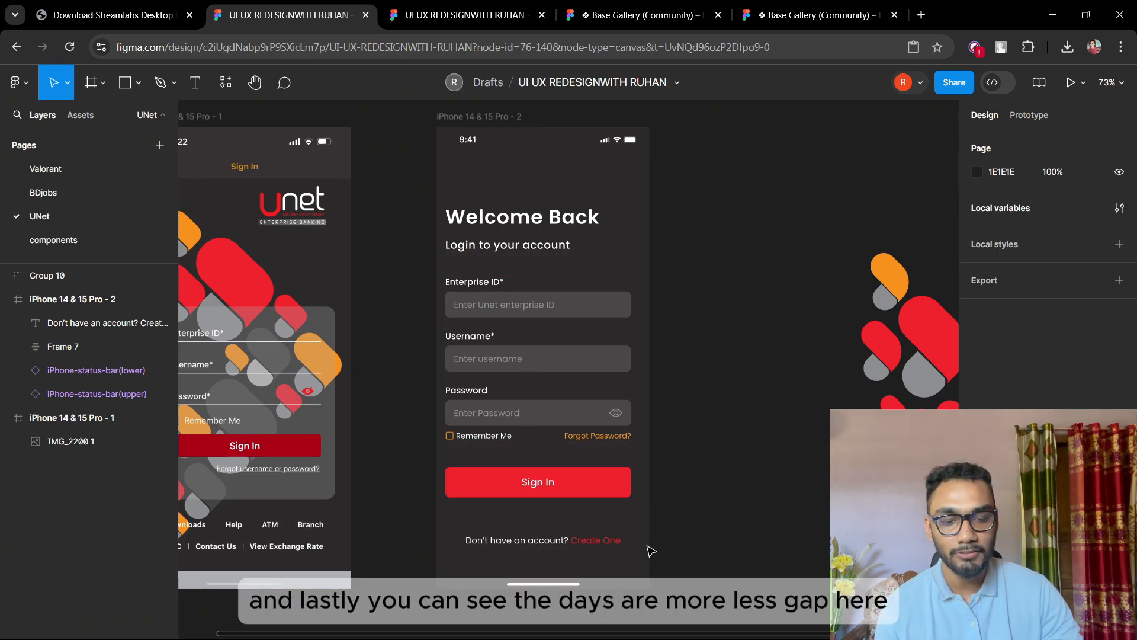
Step: Center the auto layout frame with the welcome text, form and button horizontally in the iPhone frame
scroll(504, 503, up, 2)
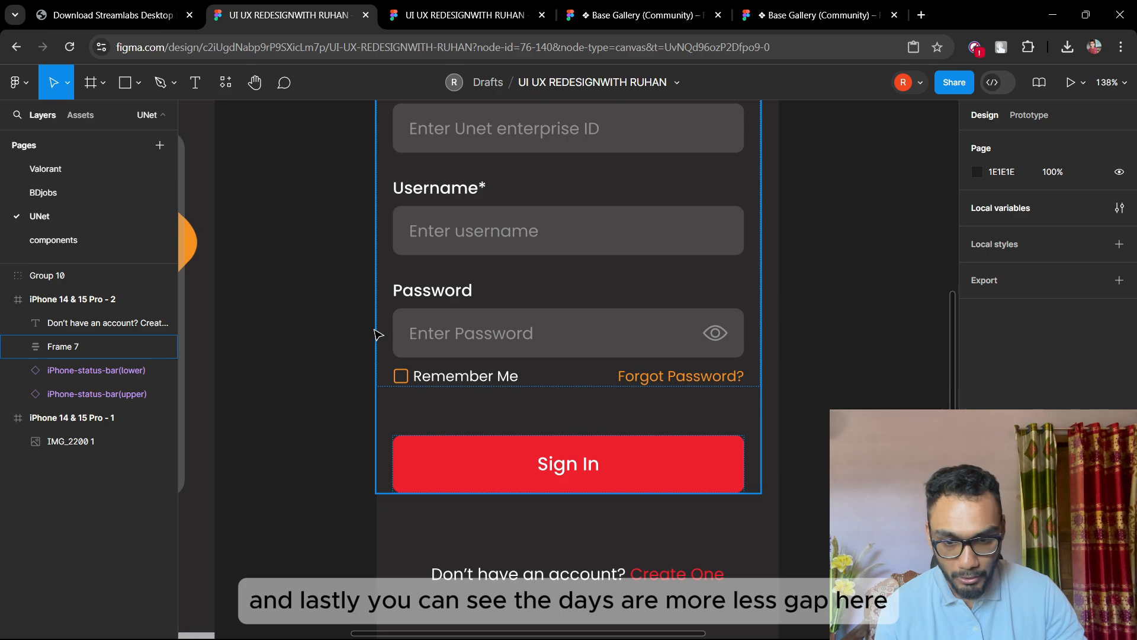
scroll(641, 456, down, 3)
click(620, 298)
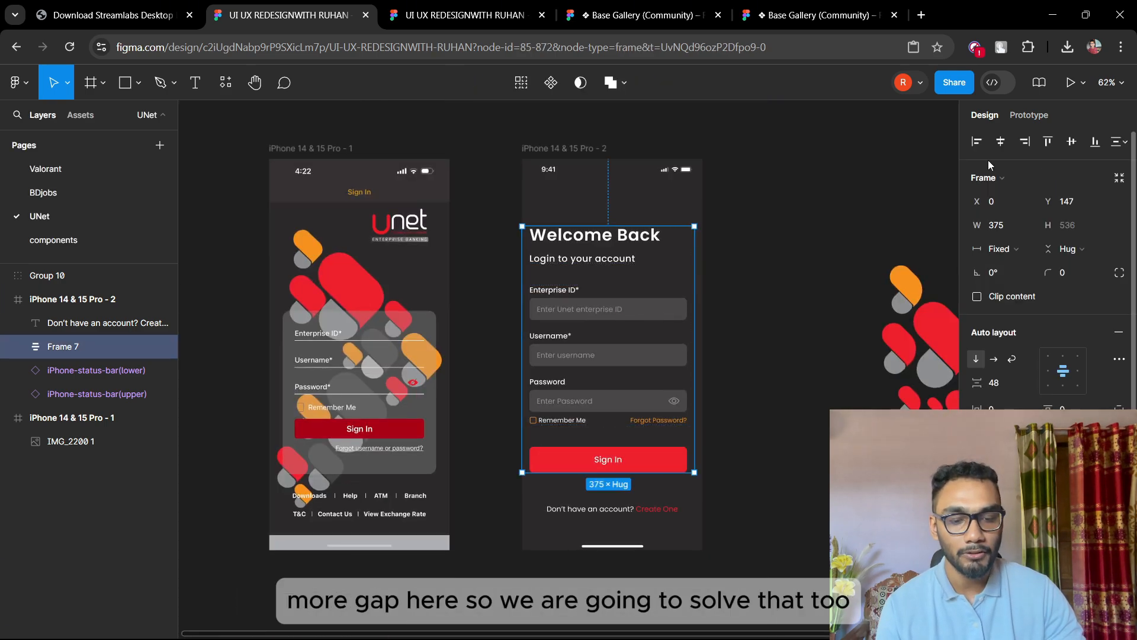
click(1001, 146)
click(770, 367)
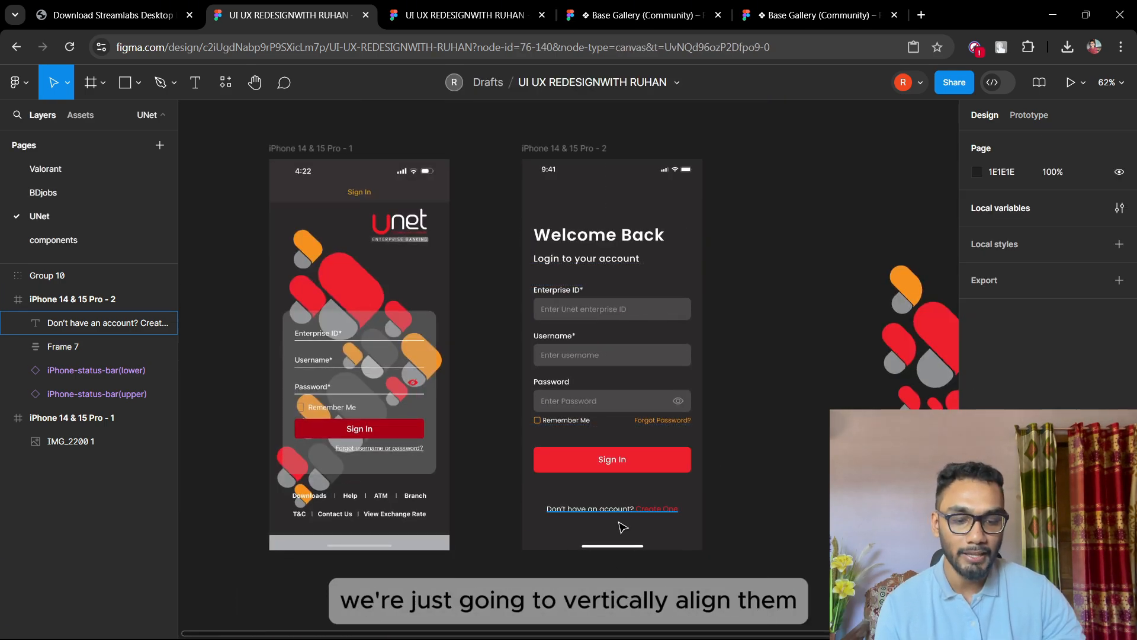
Step: Nudge the "Don't have an account? Create One" text up toward the Sign In button to Y 715
scroll(615, 398, up, 3)
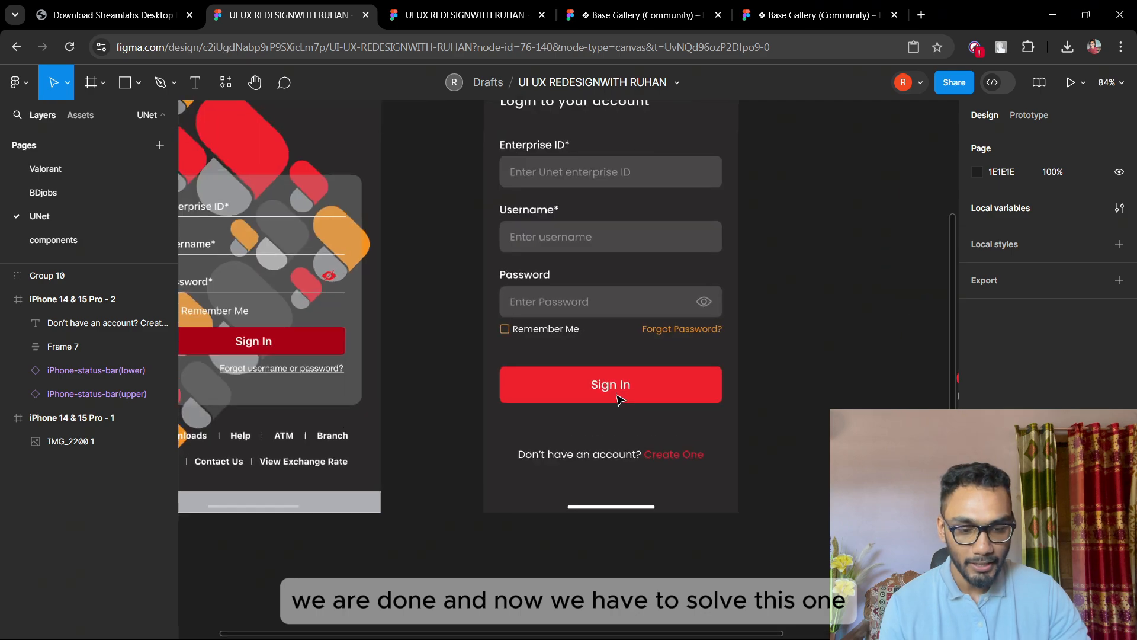
scroll(649, 472, up, 2)
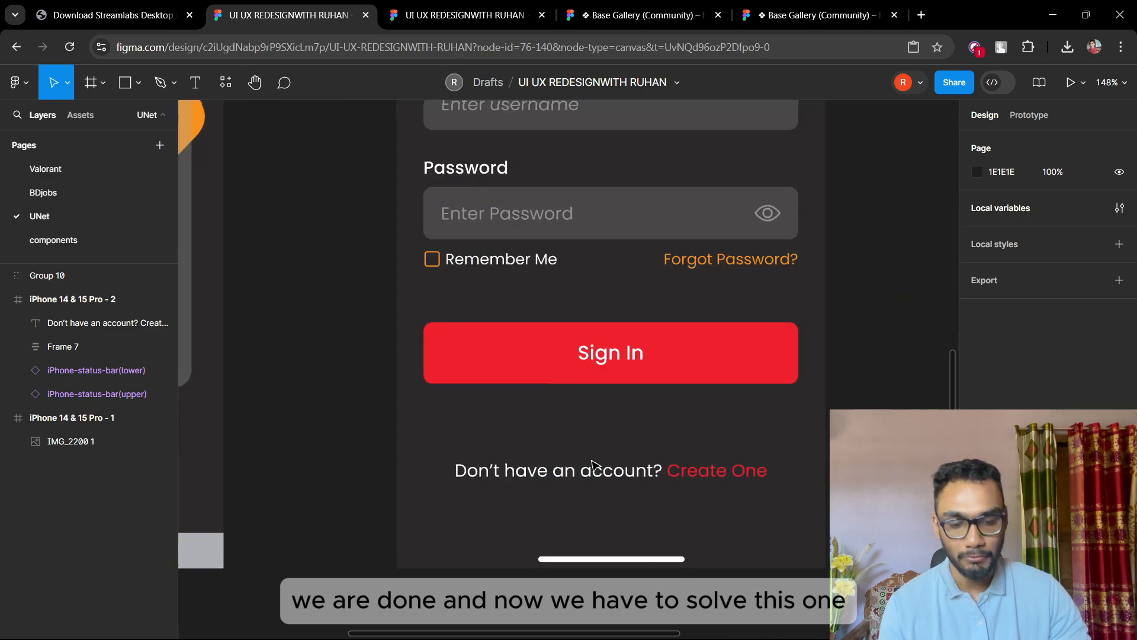
click(614, 472)
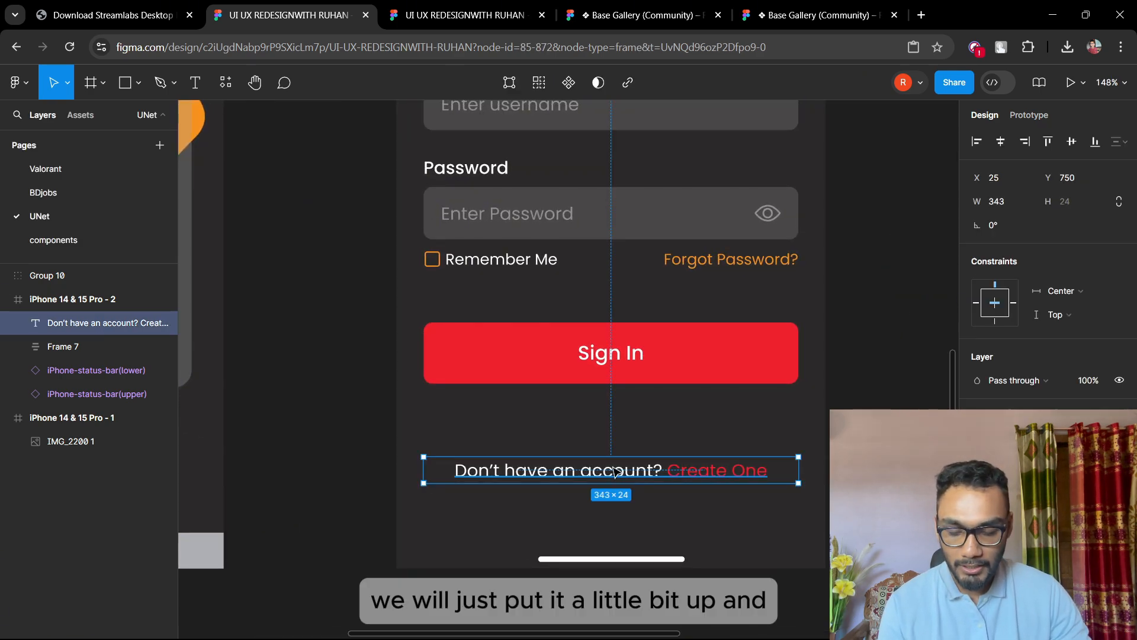
key(alt)
key(Up)
key(Up)
key(Up)
key(Up)
key(Up)
key(Up)
key(Up)
key(Up)
key(Up)
key(Up)
key(Up)
key(Up)
key(Up)
key(Up)
key(Up)
key(Up)
key(Up)
key(Up)
key(Up)
key(Up)
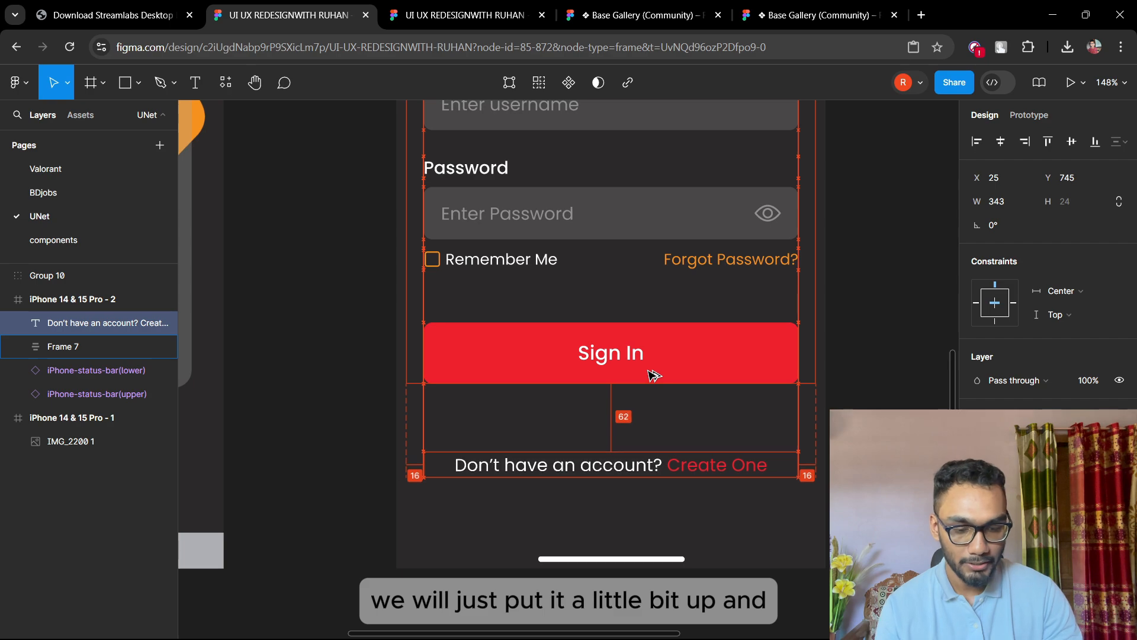
key(Up)
key(Up)
key(Up)
key(Up)
key(Up)
key(Up)
key(Up)
key(Up)
key(Up)
key(Up)
key(Up)
key(Up)
key(Up)
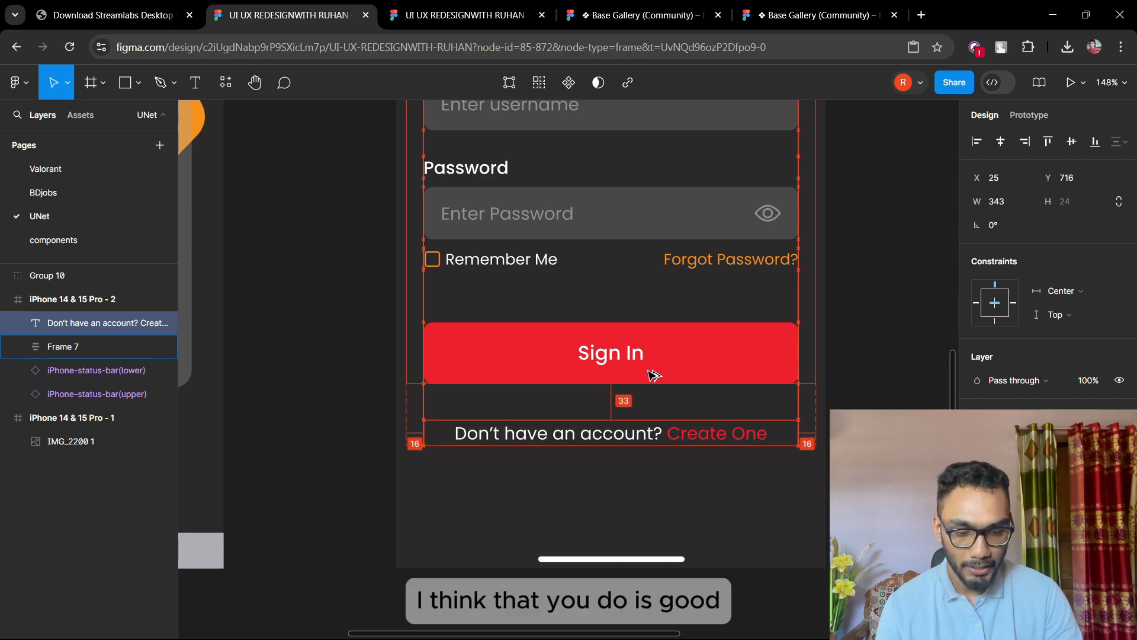
scroll(639, 400, down, 5)
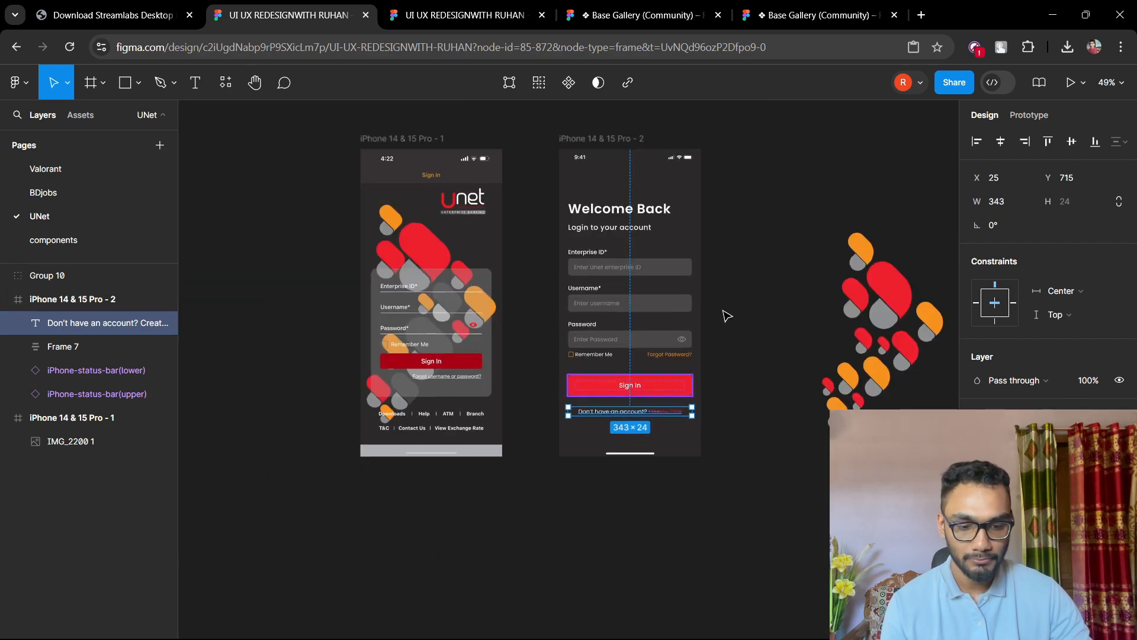
Step: Combine the login content frame and the "Don't have an account? Create One" text into one auto layout frame
click(726, 318)
click(631, 270)
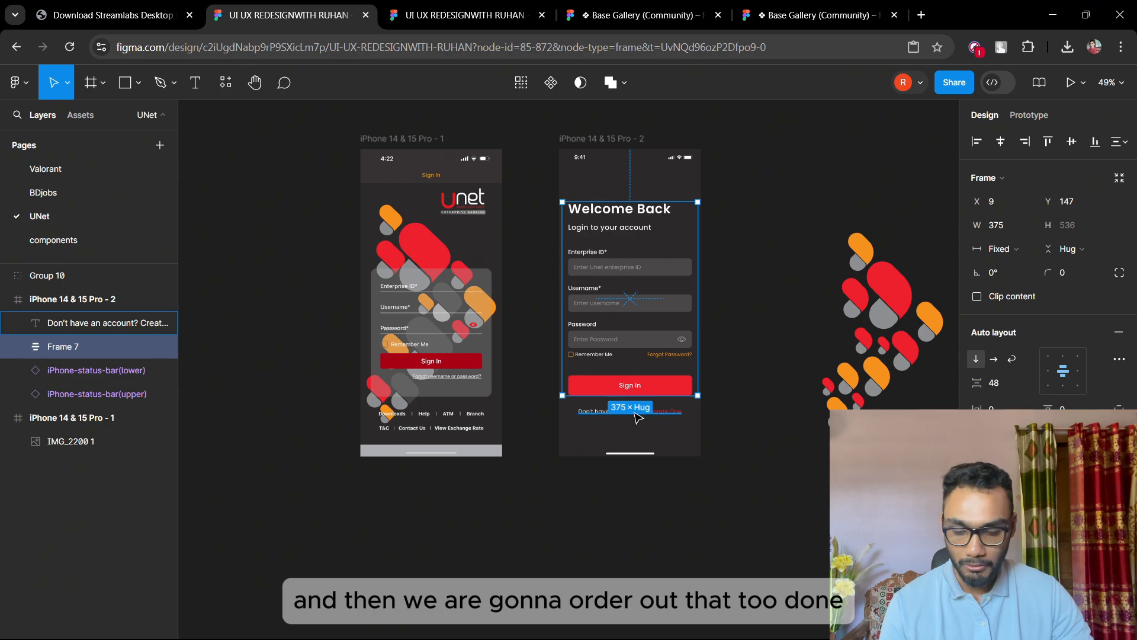
shift+click(638, 414)
key(shift+a)
click(751, 141)
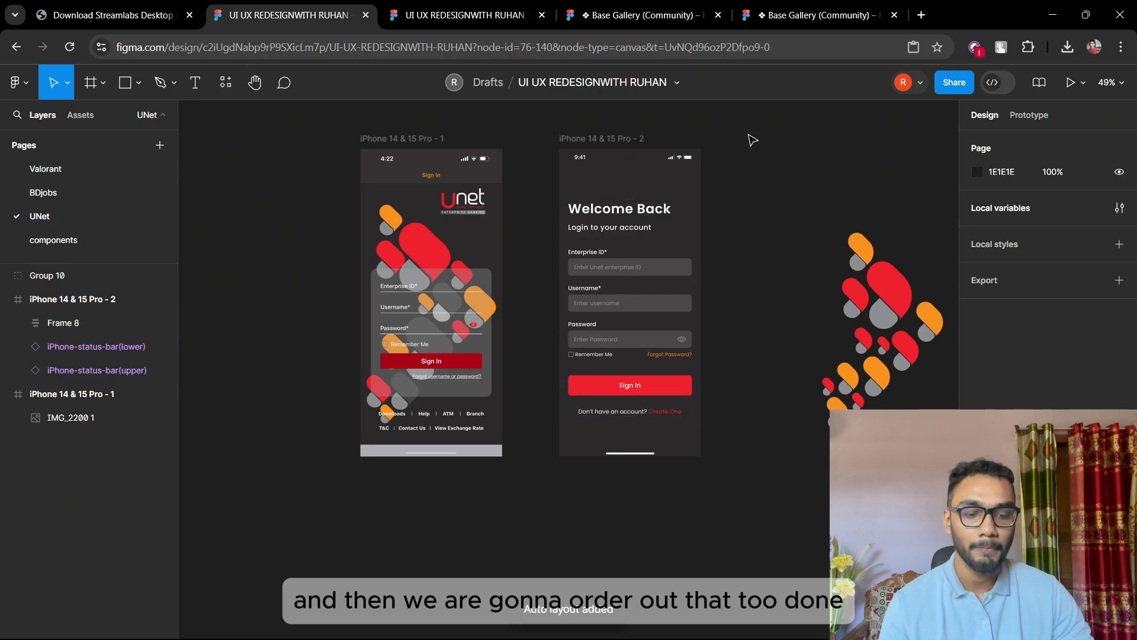
Step: Move the complete login content frame out of the iPhone frame onto the empty canvas at about X 940, Y -571
scroll(654, 261, down, 2)
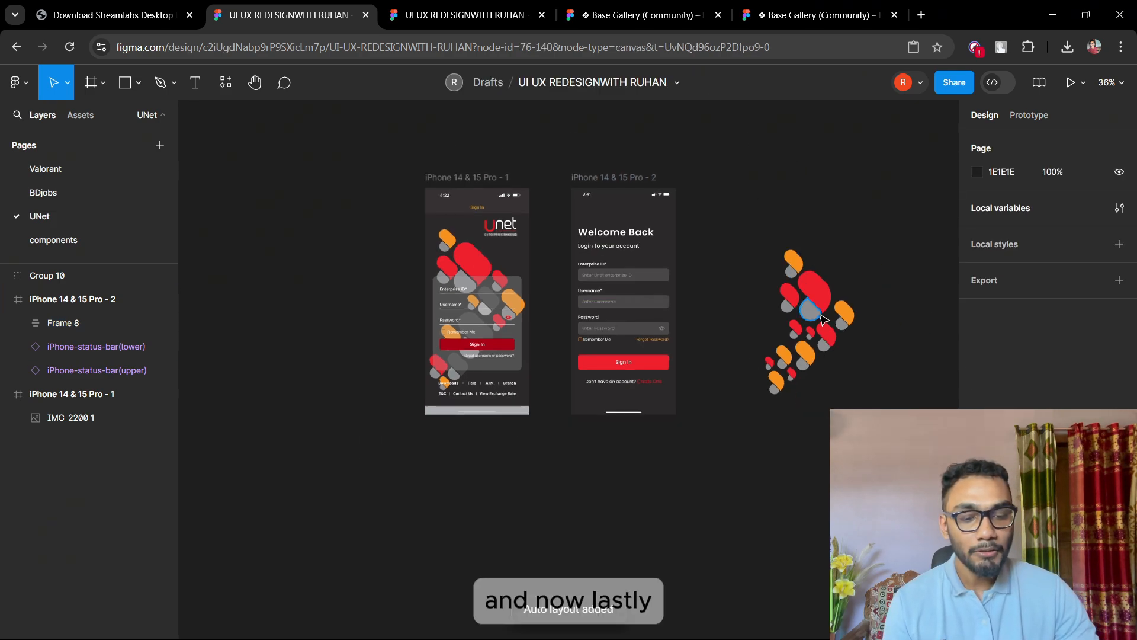
scroll(837, 333, up, 4)
scroll(617, 219, down, 3)
scroll(533, 320, up, 2)
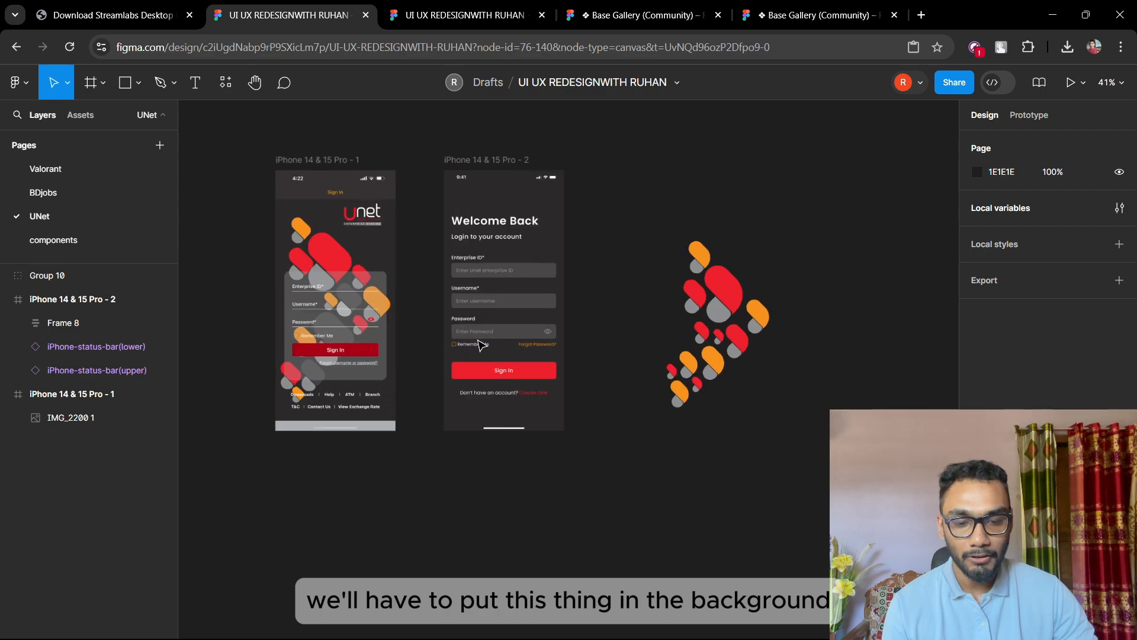
click(502, 281)
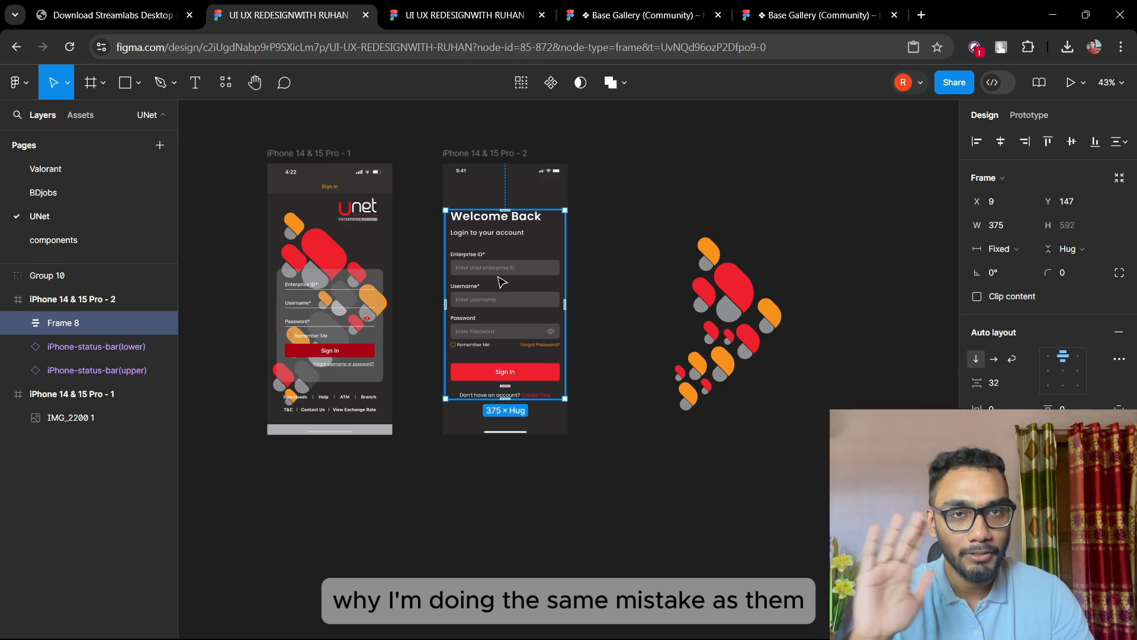
drag(507, 287, 689, 193)
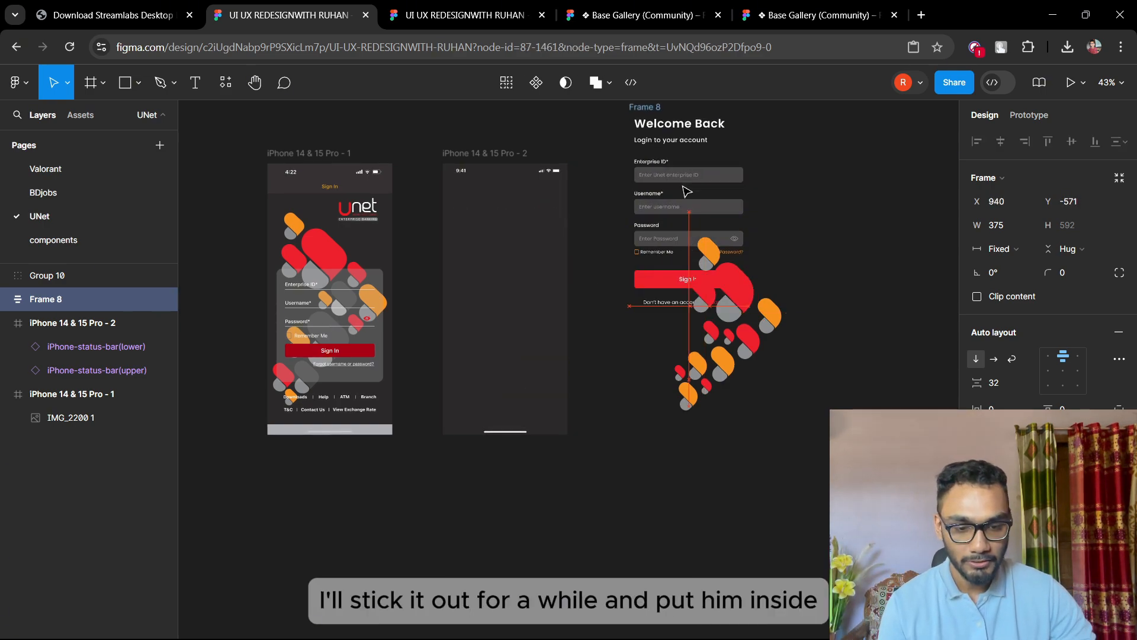
Step: Move the decorative shapes group into the second iPhone frame and center it horizontally and vertically
click(747, 338)
drag(747, 338, 568, 321)
click(1001, 142)
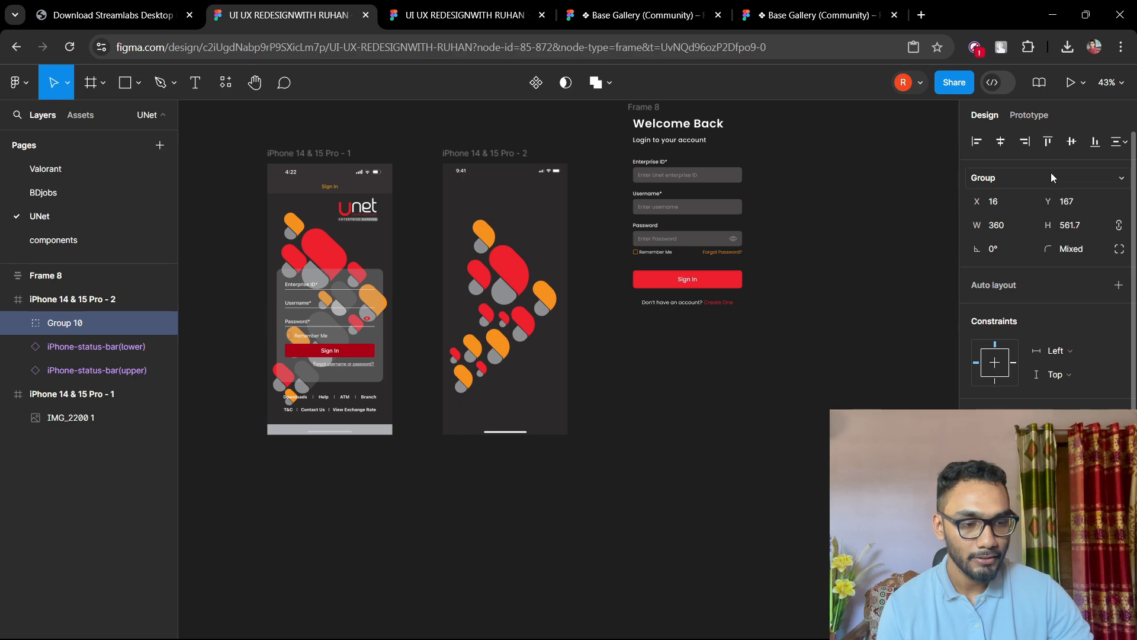
click(1074, 146)
click(736, 317)
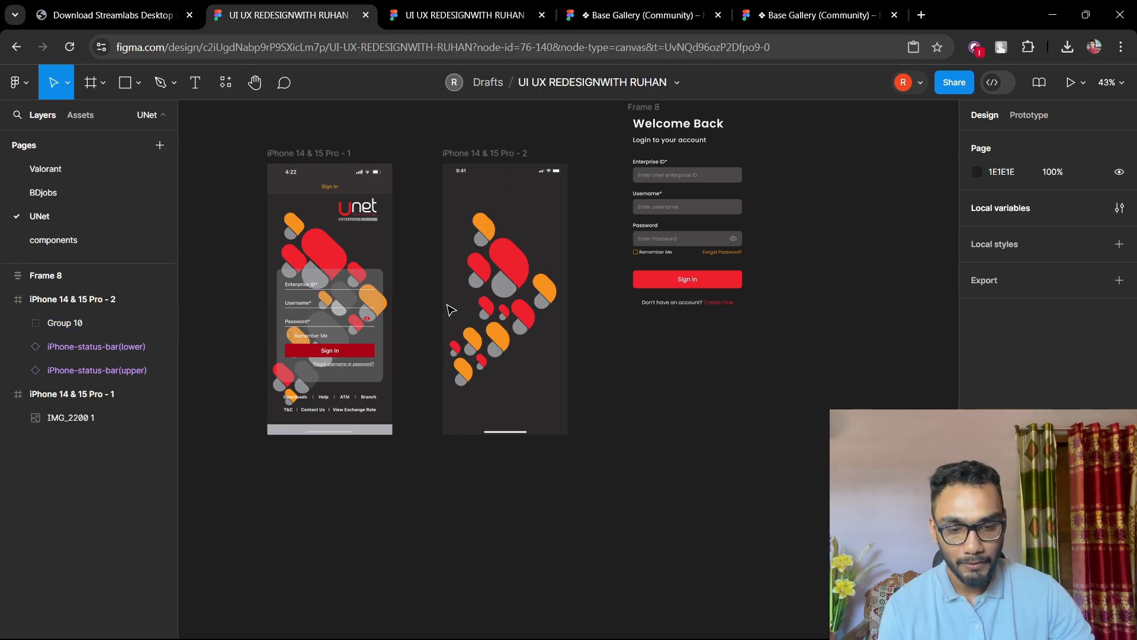
Step: Move the login content frame into the second iPhone frame over the decorative shapes and center it at X 9, Y 130
scroll(425, 290, up, 3)
scroll(610, 367, down, 2)
scroll(702, 272, down, 3)
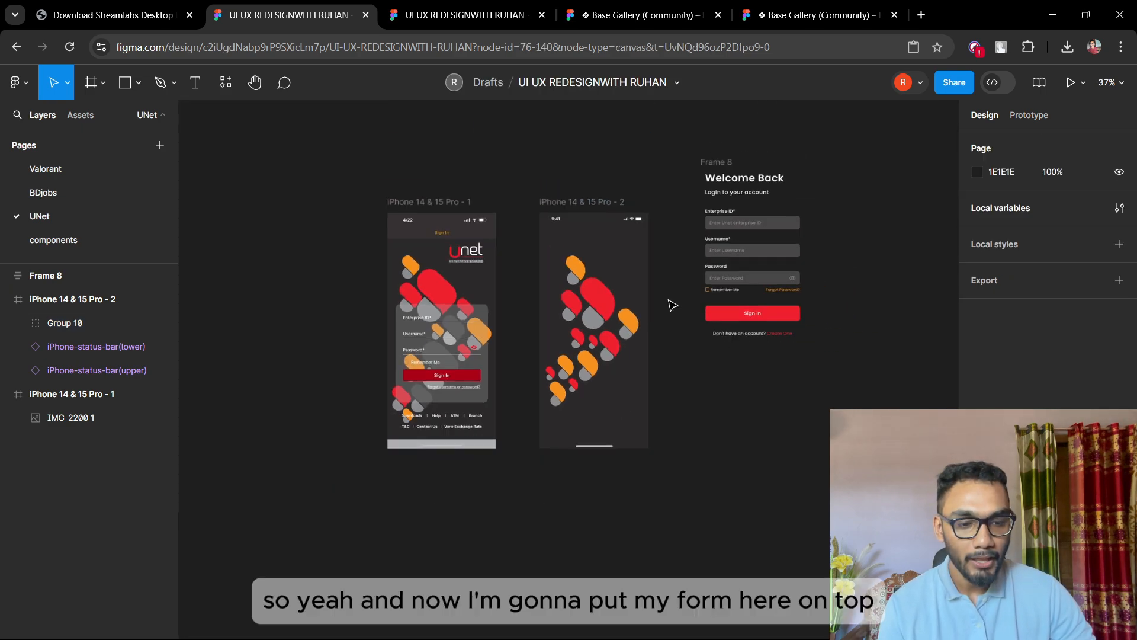
click(718, 165)
drag(765, 235, 606, 298)
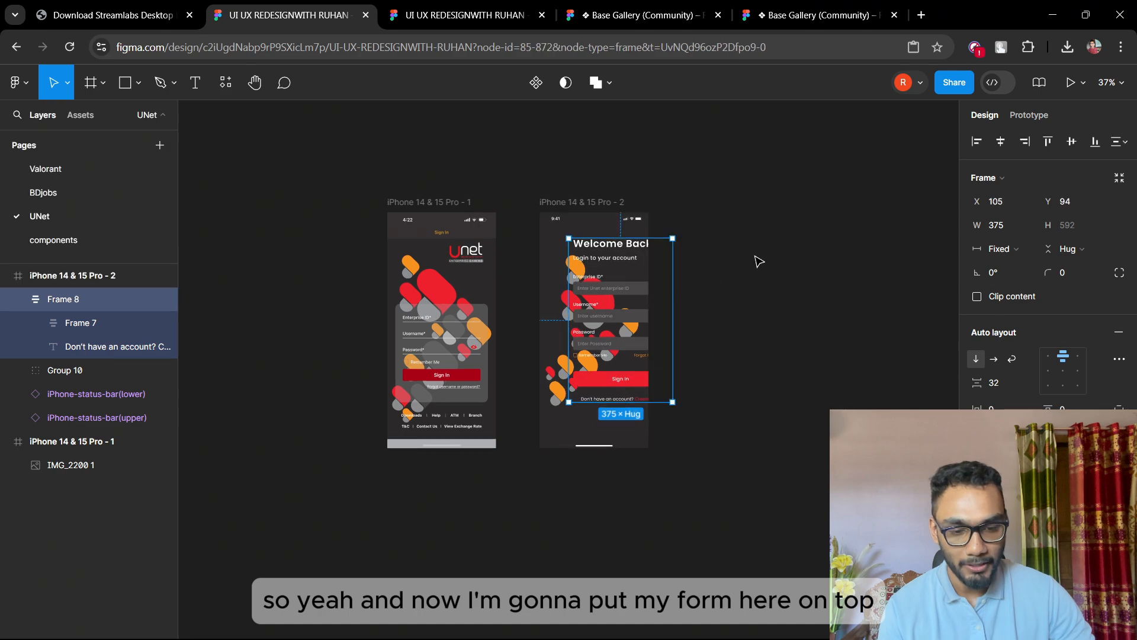
click(1072, 142)
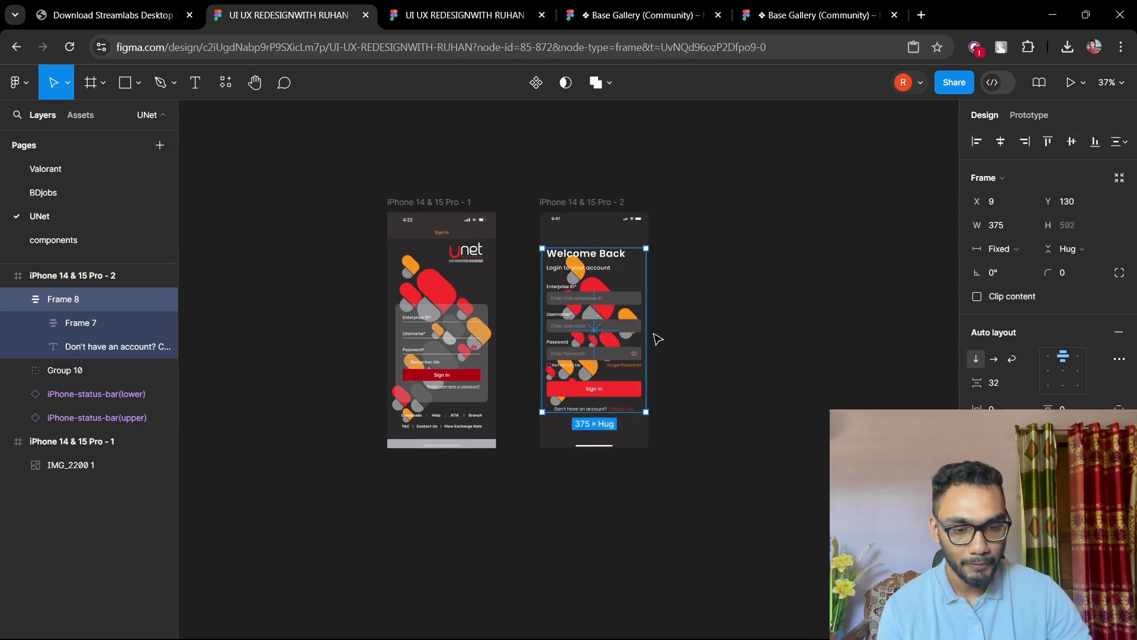
Step: Examine how readable the welcome text and form labels are over the decorative shapes
scroll(656, 337, up, 3)
click(447, 259)
scroll(446, 258, up, 2)
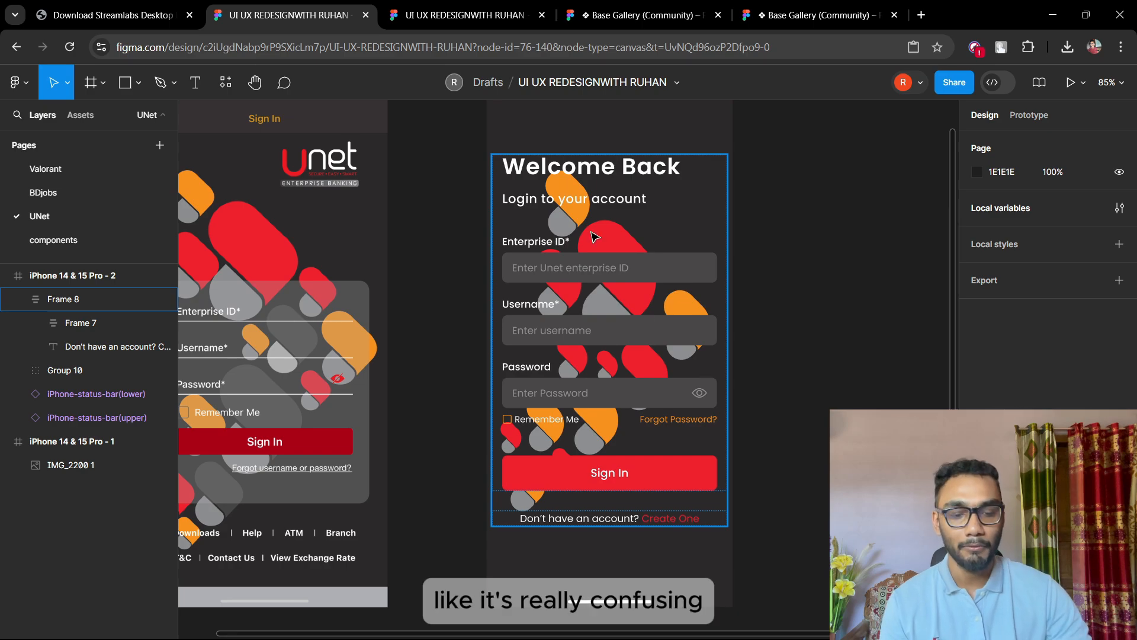
scroll(559, 220, up, 1)
scroll(563, 237, up, 5)
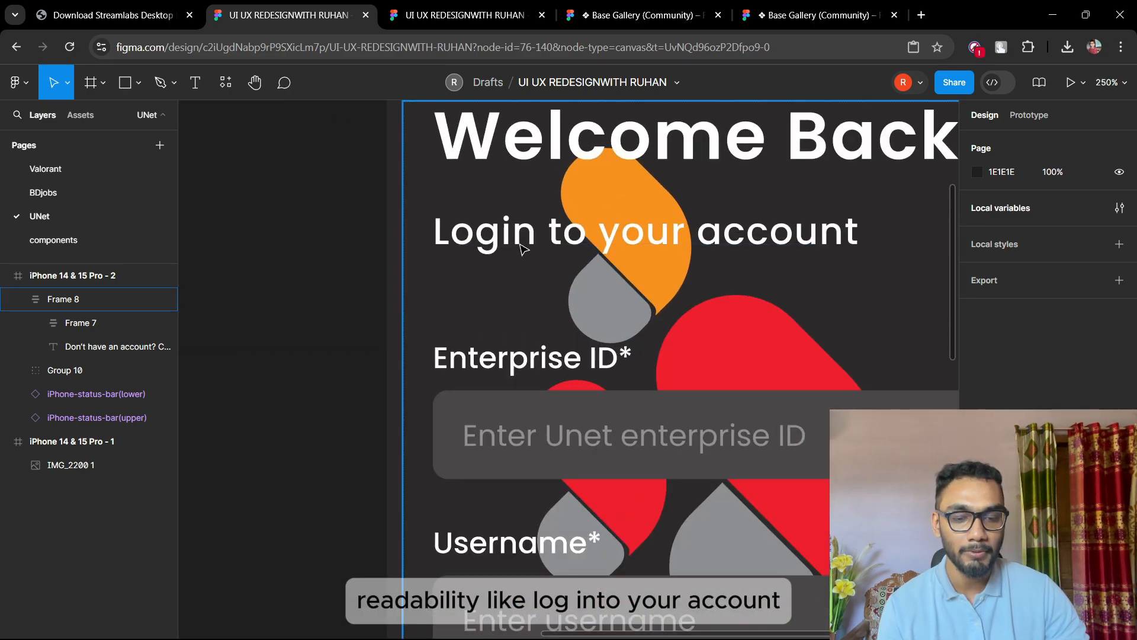
scroll(568, 255, down, 5)
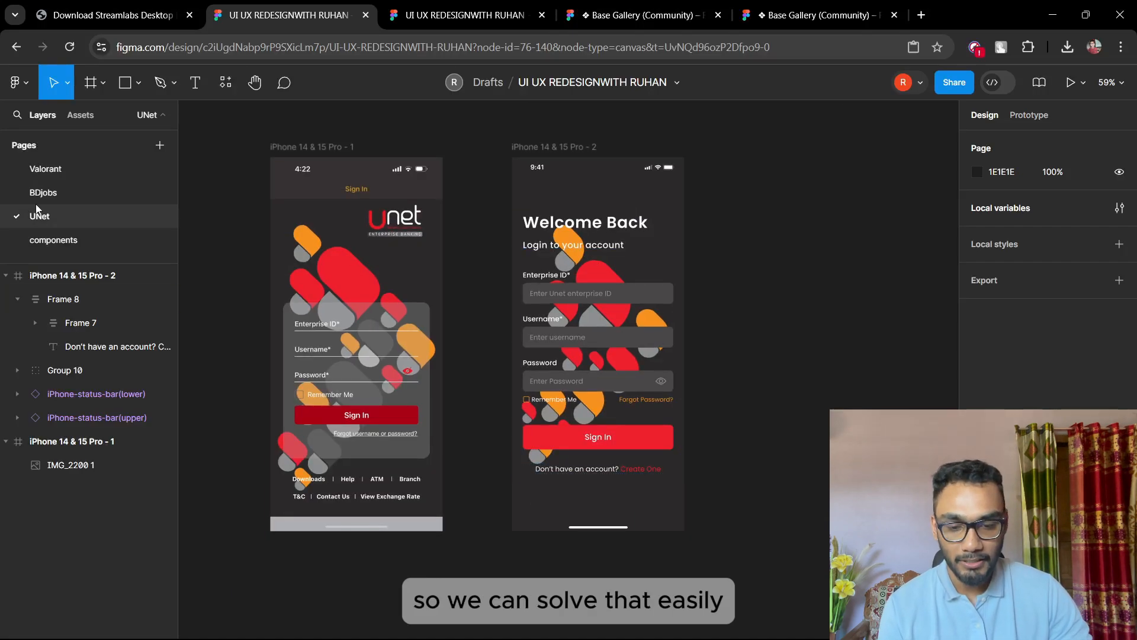
click(31, 280)
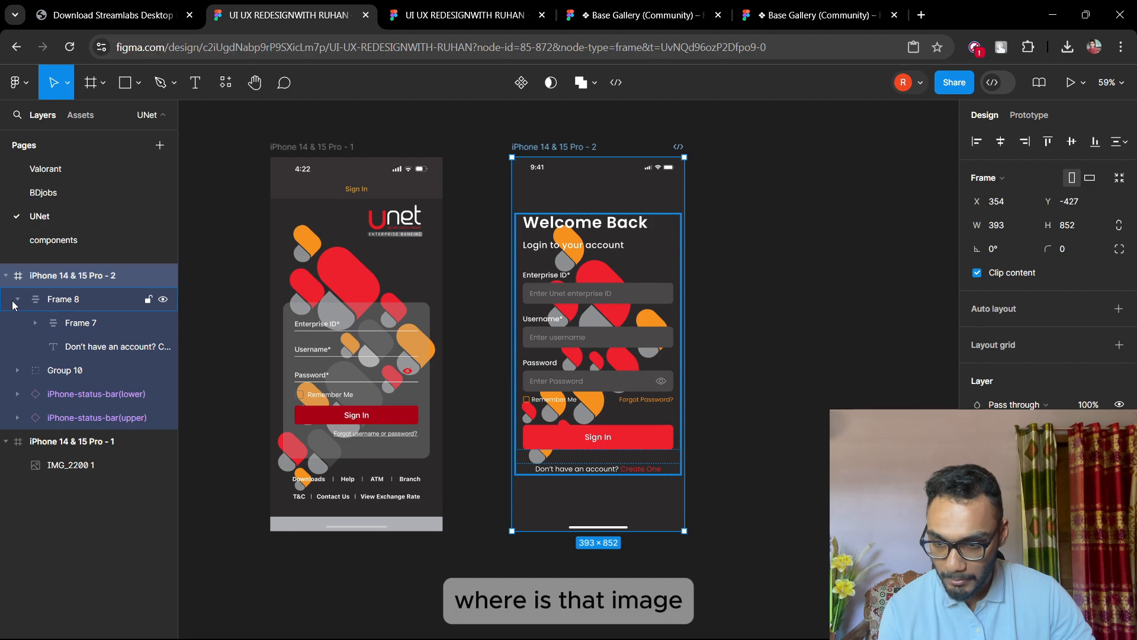
click(14, 301)
click(15, 301)
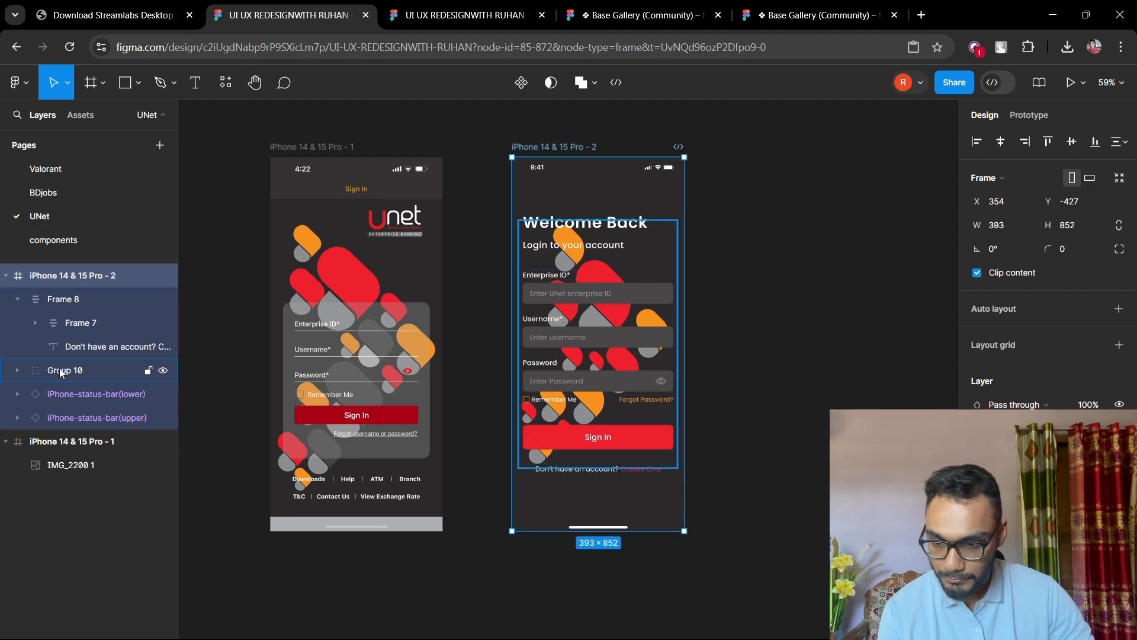
click(63, 299)
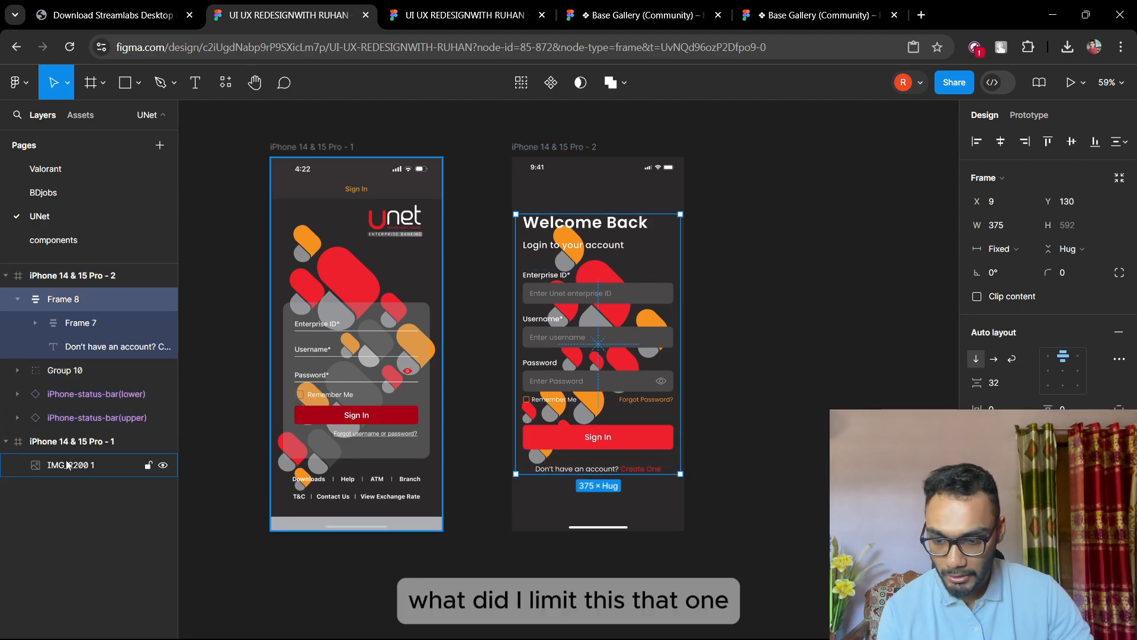
click(88, 418)
click(745, 154)
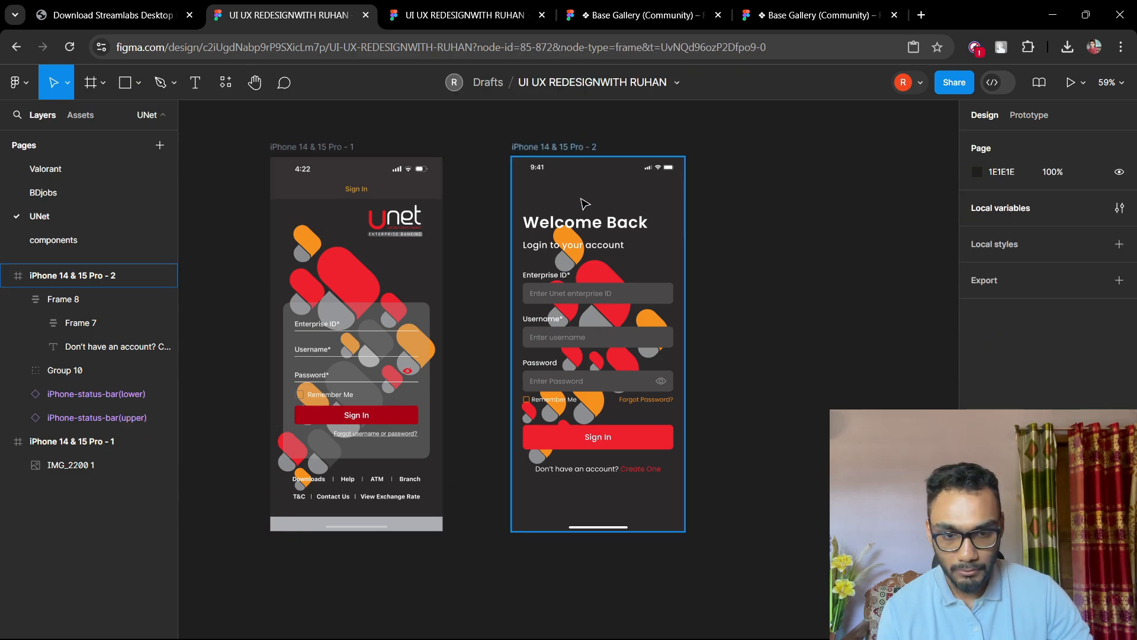
drag(605, 204, 668, 205)
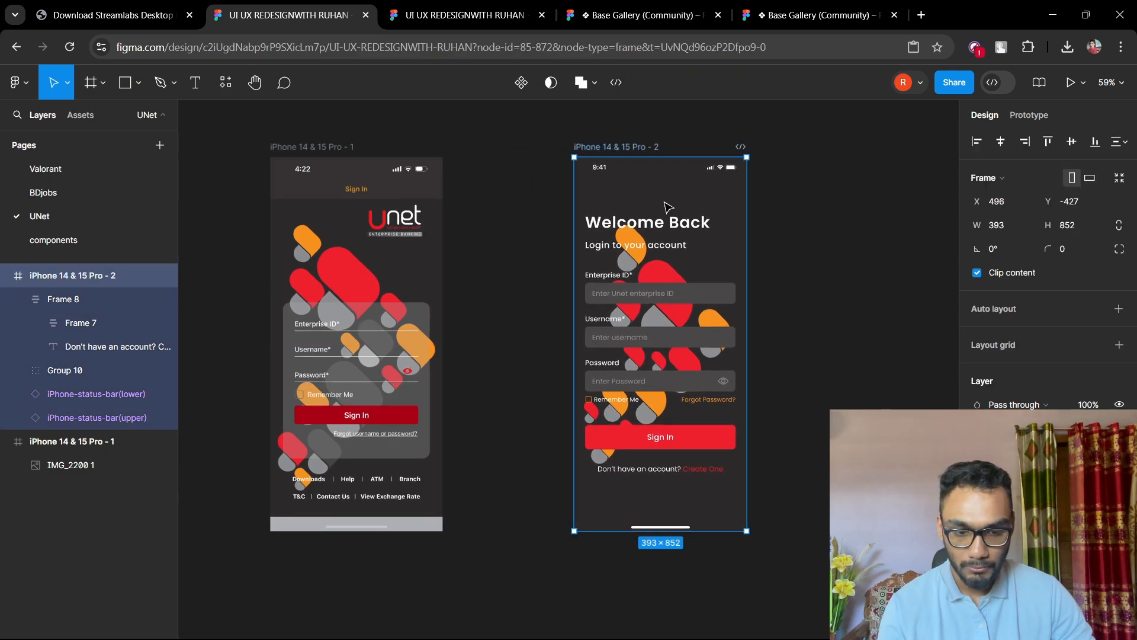
key(ctrl+z)
Step: Move the login content frame out beside the second iPhone frame and lower the decorative shapes group's opacity to make it a faint background
click(597, 308)
drag(597, 308, 811, 302)
click(532, 342)
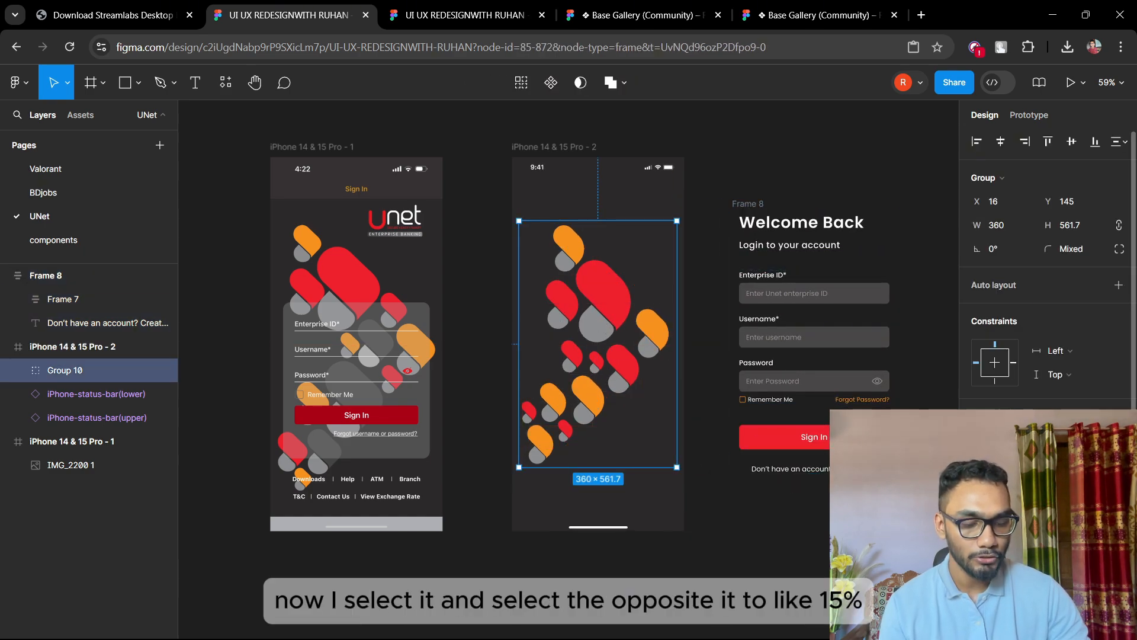
key(Return)
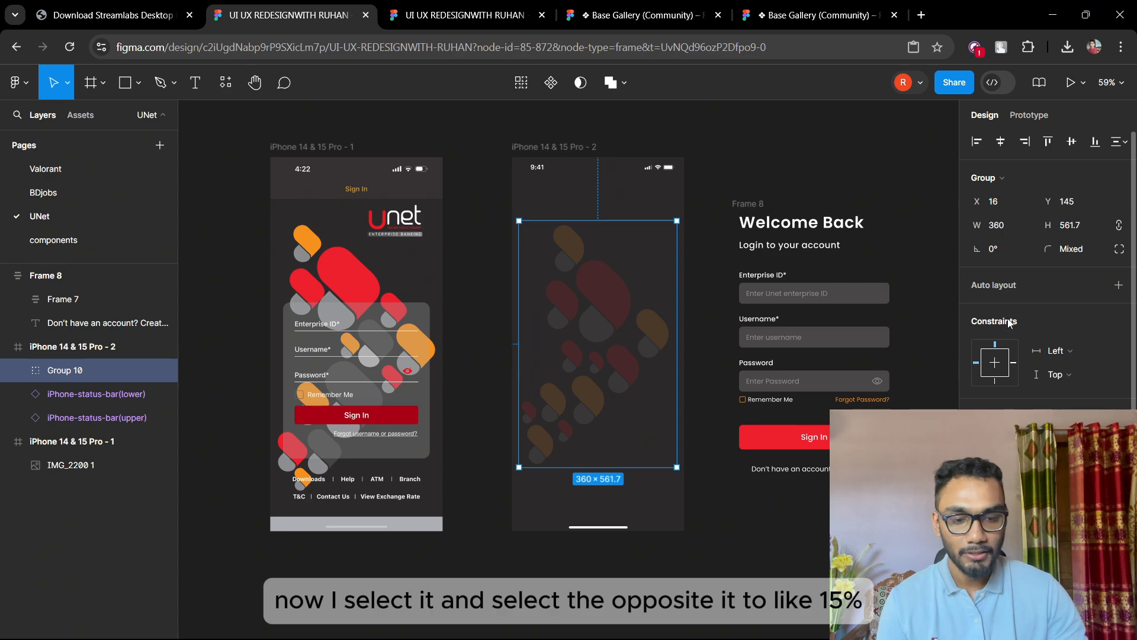
click(878, 127)
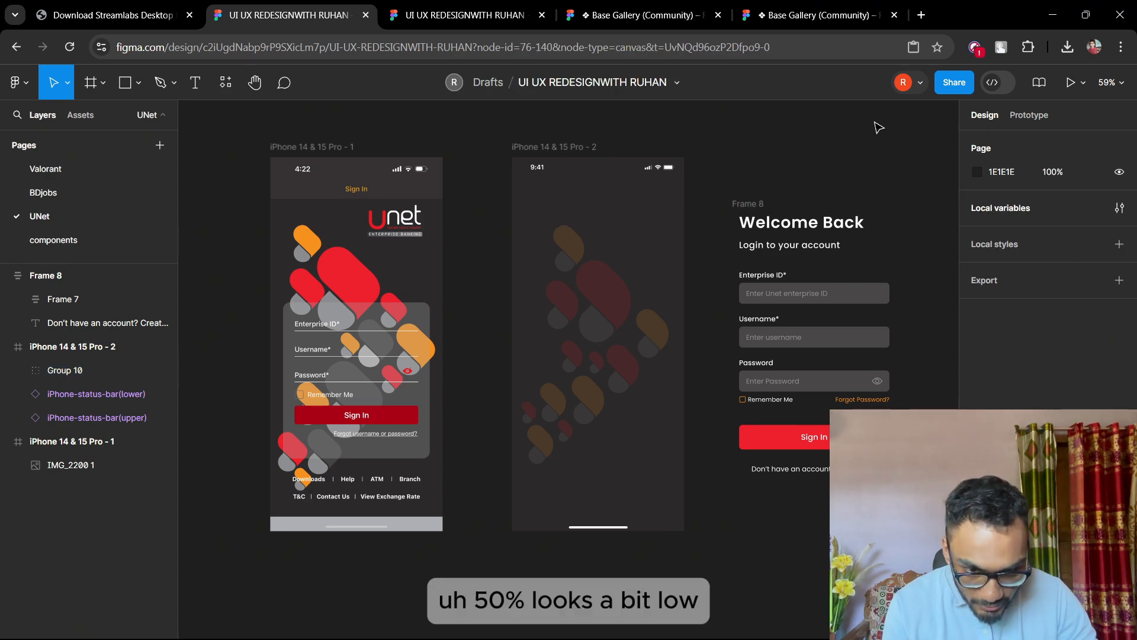
click(648, 289)
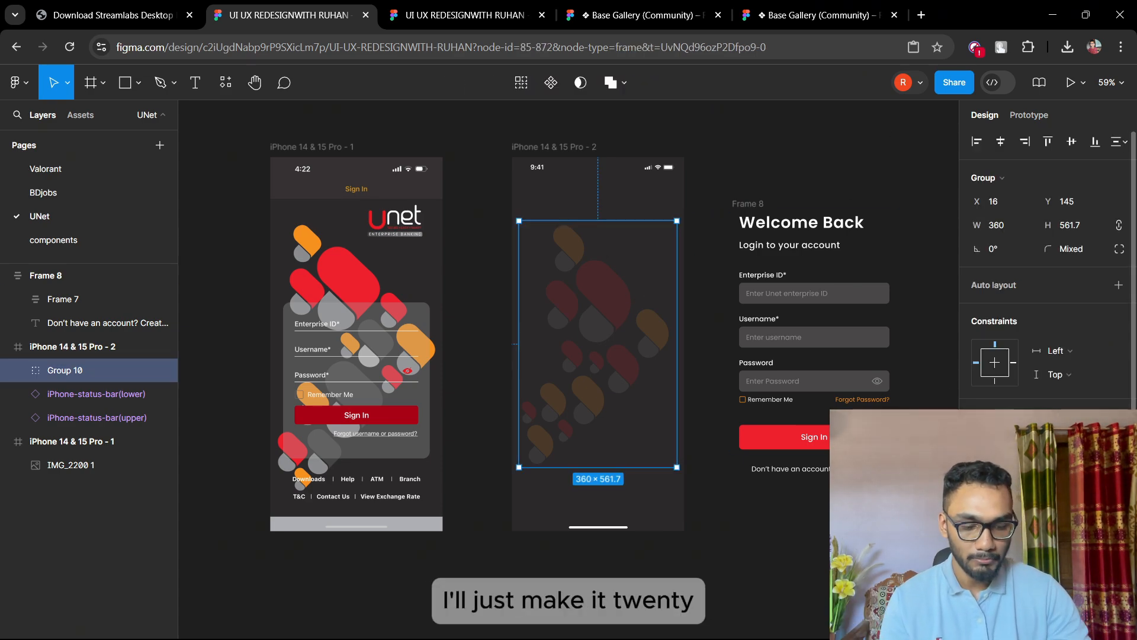
click(884, 179)
Step: Put the login content frame back into the second iPhone frame over the faded shapes and center it
drag(768, 210, 554, 208)
click(1072, 143)
click(841, 254)
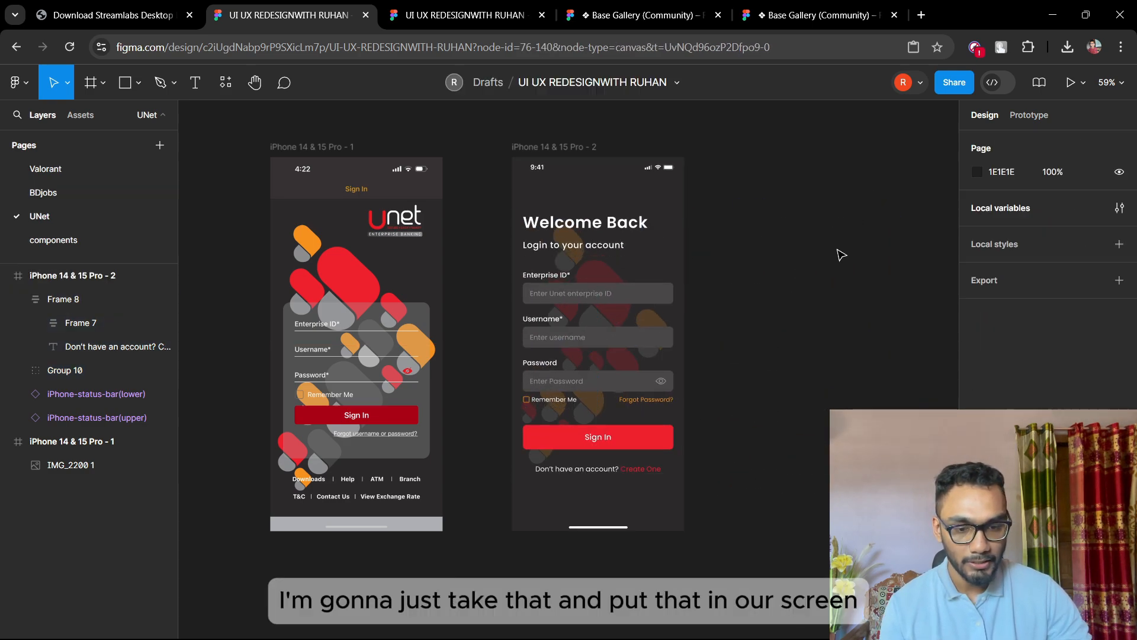
Step: Review the redesigned login screen's fields, placeholders, Sign In button, links and faded background against the original design
scroll(634, 438, up, 3)
scroll(659, 430, down, 1)
scroll(659, 430, down, 1)
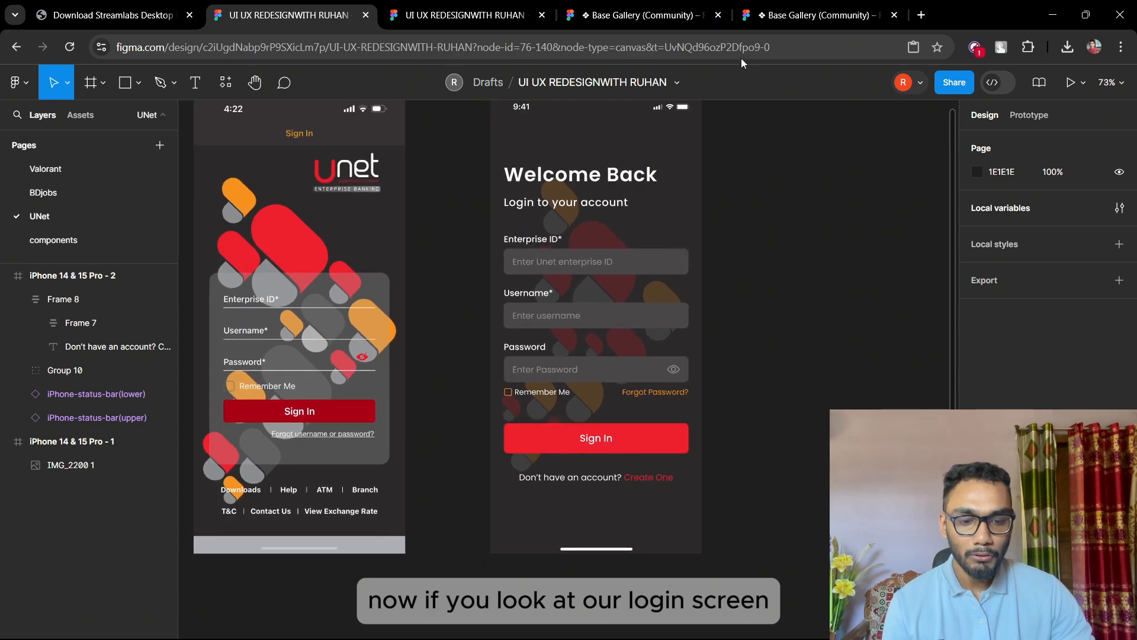
scroll(678, 152, up, 1)
scroll(629, 336, up, 1)
scroll(629, 336, up, 1)
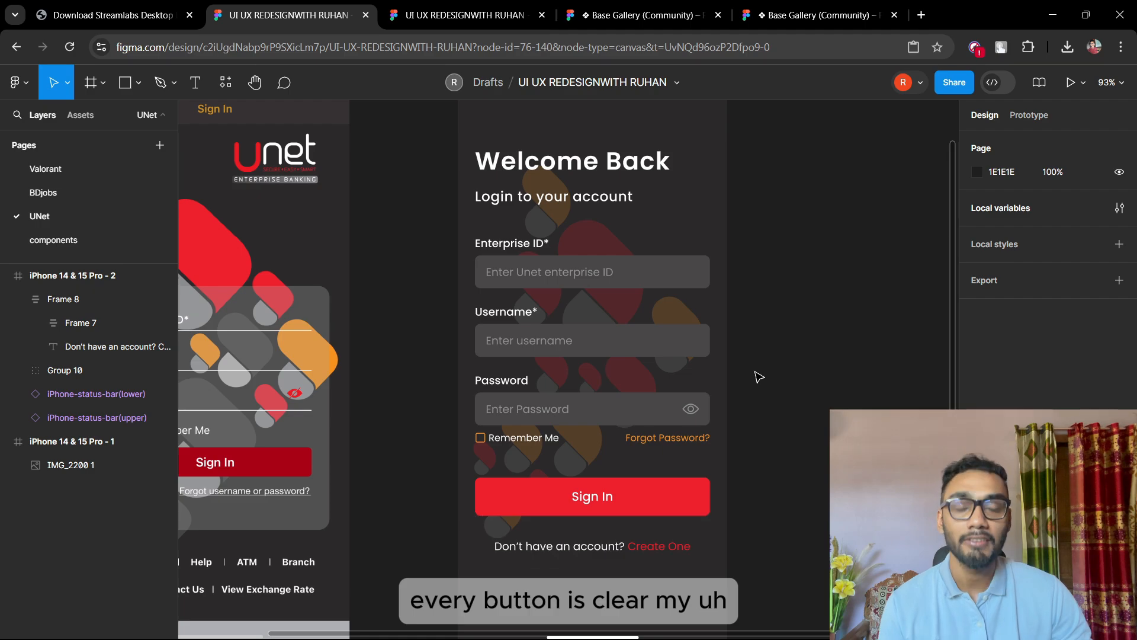
scroll(613, 513, up, 3)
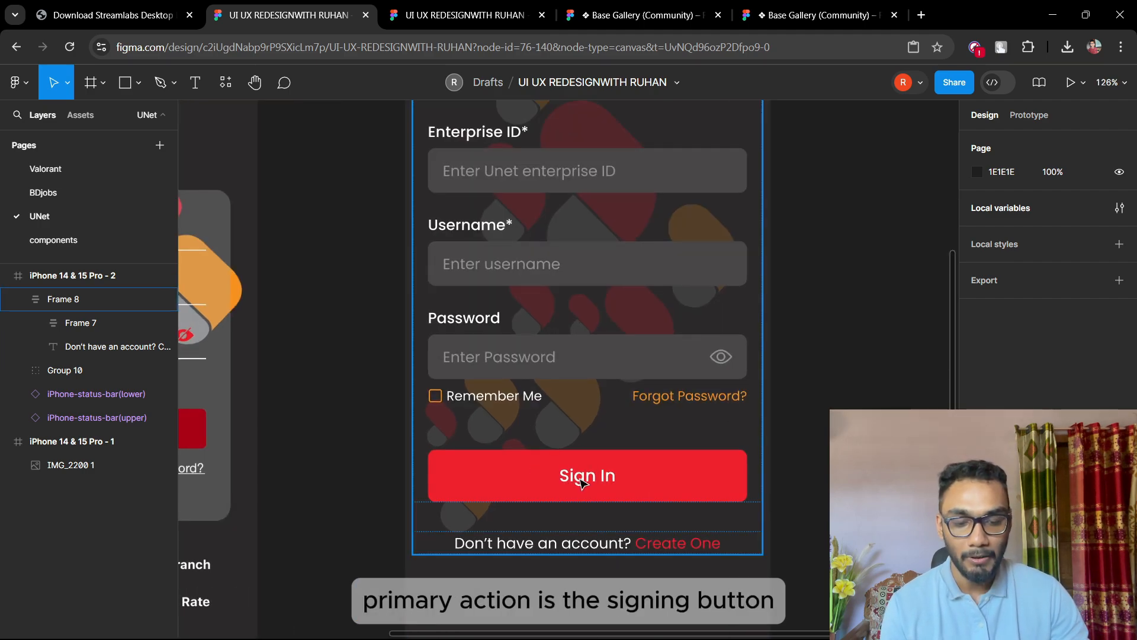
scroll(751, 472, down, 3)
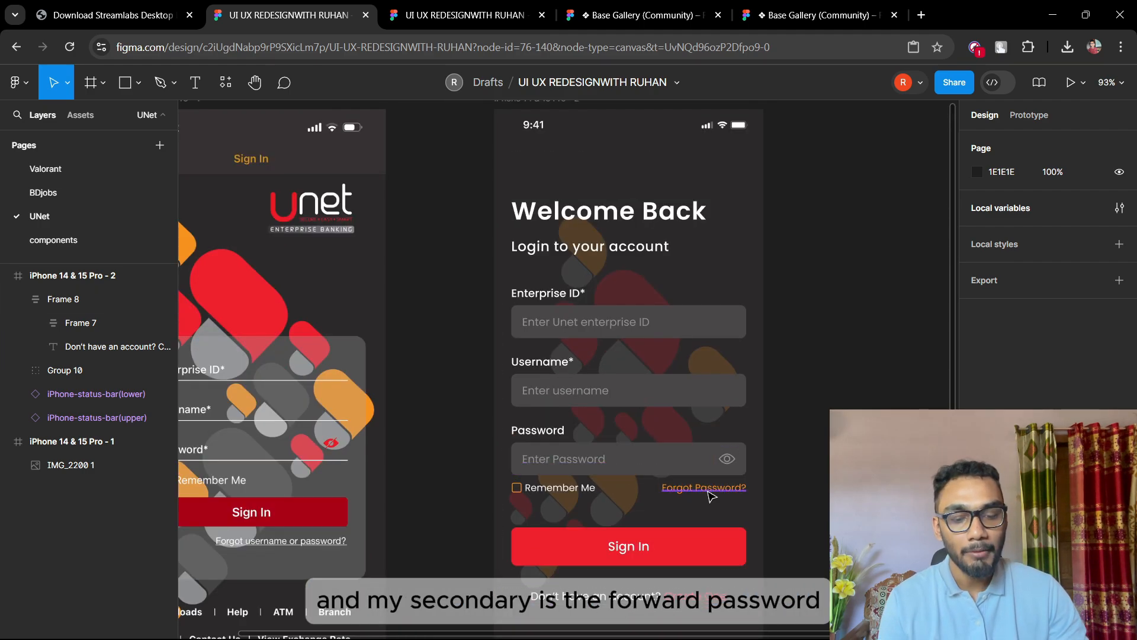
scroll(705, 484, up, 5)
scroll(726, 467, down, 2)
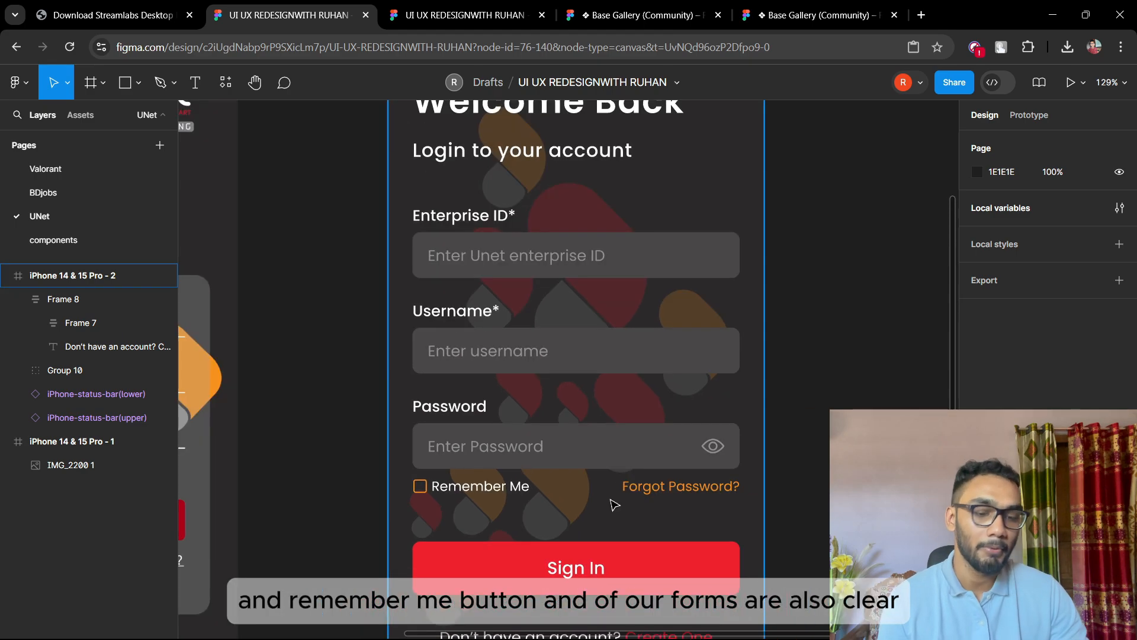
scroll(635, 462, up, 3)
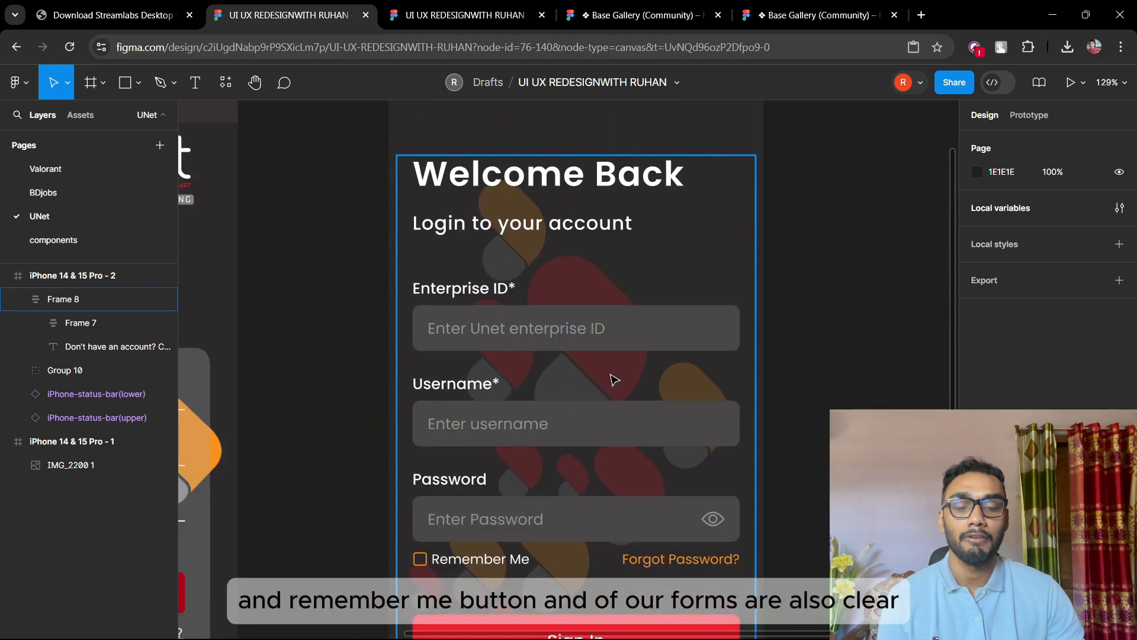
scroll(598, 314, down, 2)
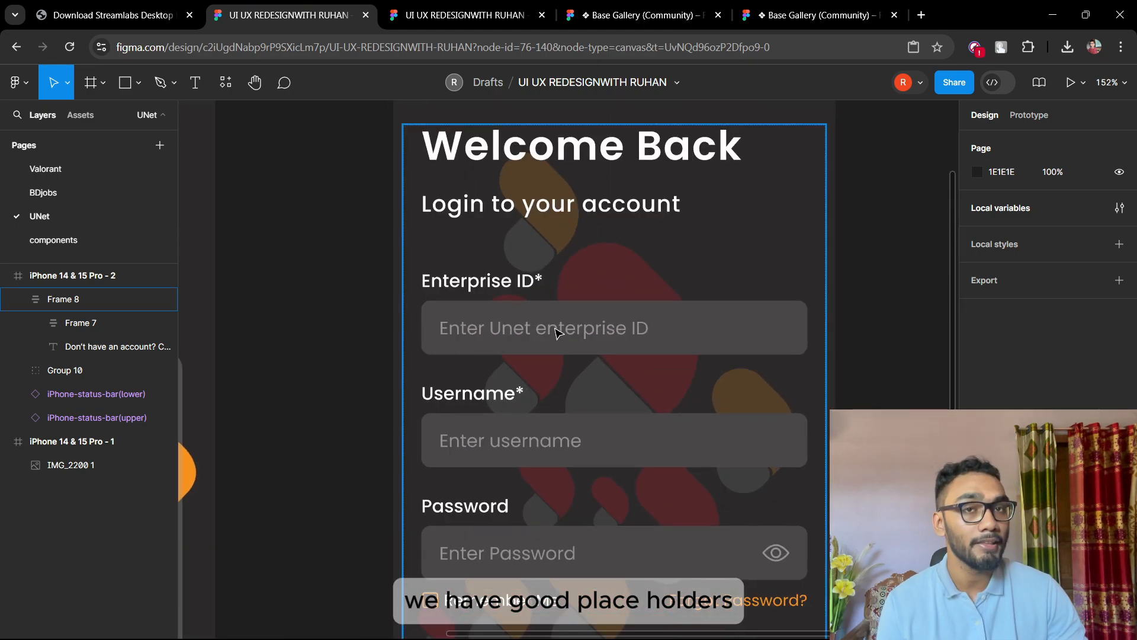
scroll(603, 290, down, 3)
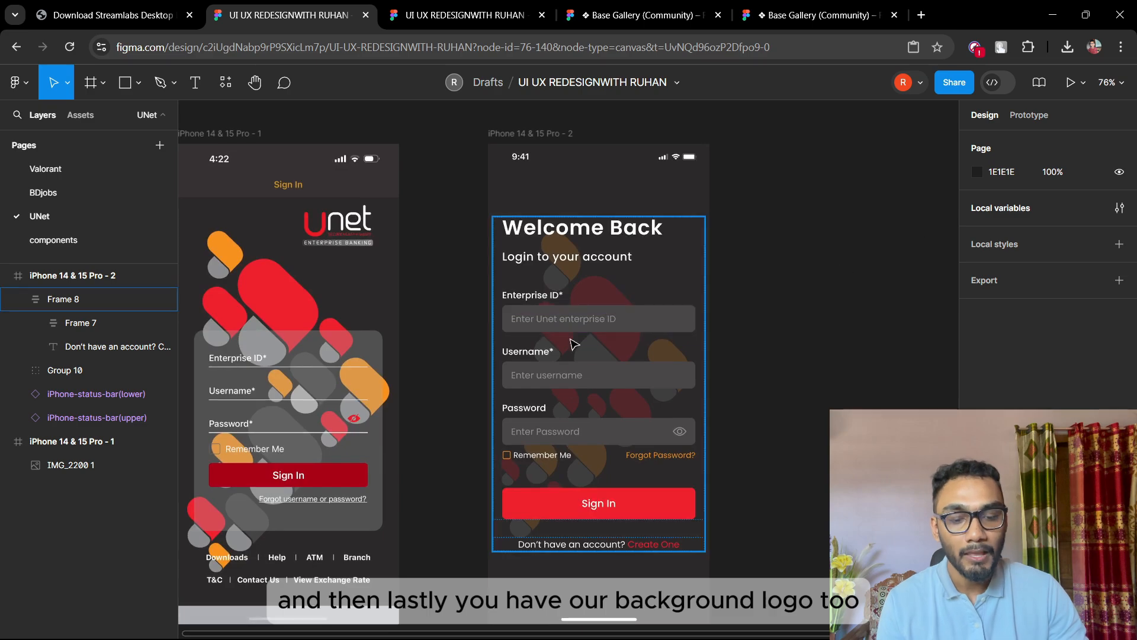
scroll(595, 278, down, 1)
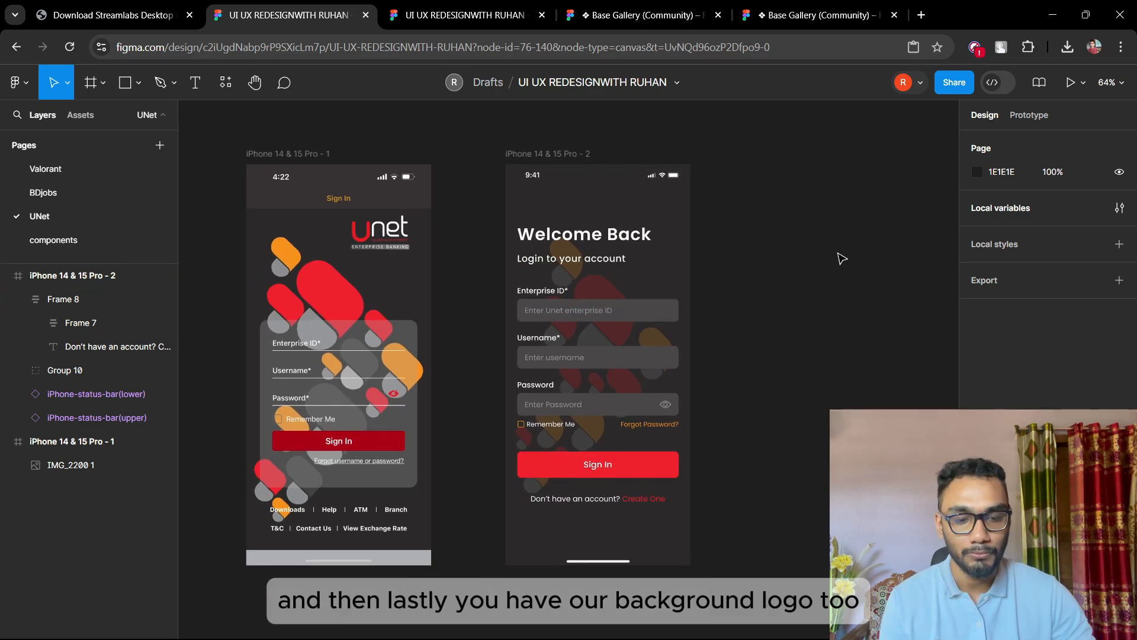
Step: Open the prototype preview of the UNet login screens
click(583, 154)
click(1070, 83)
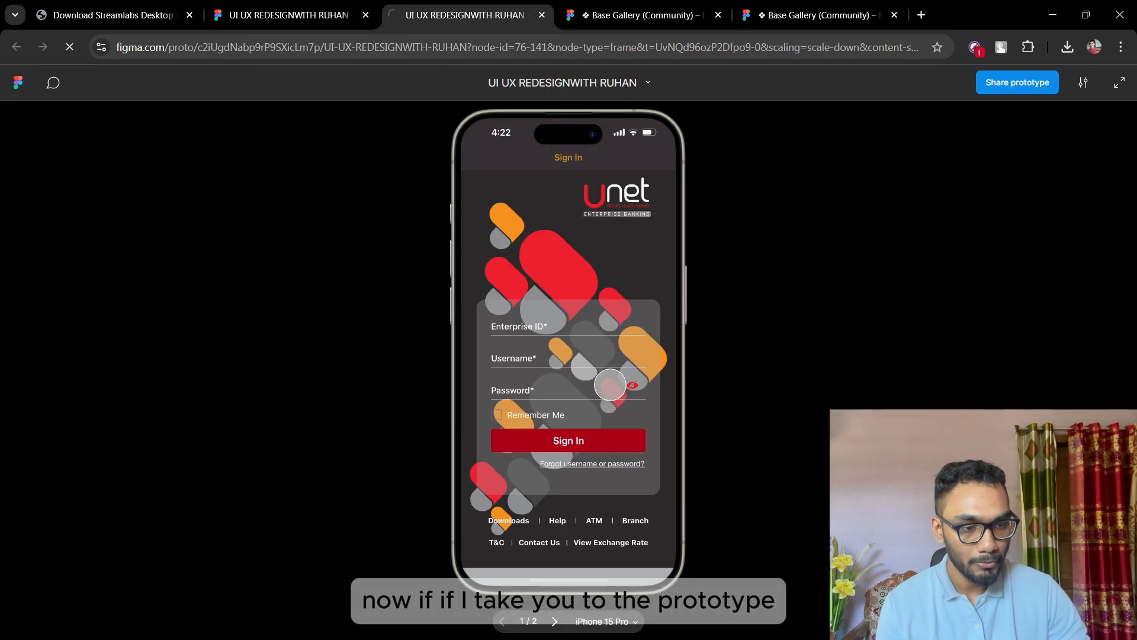